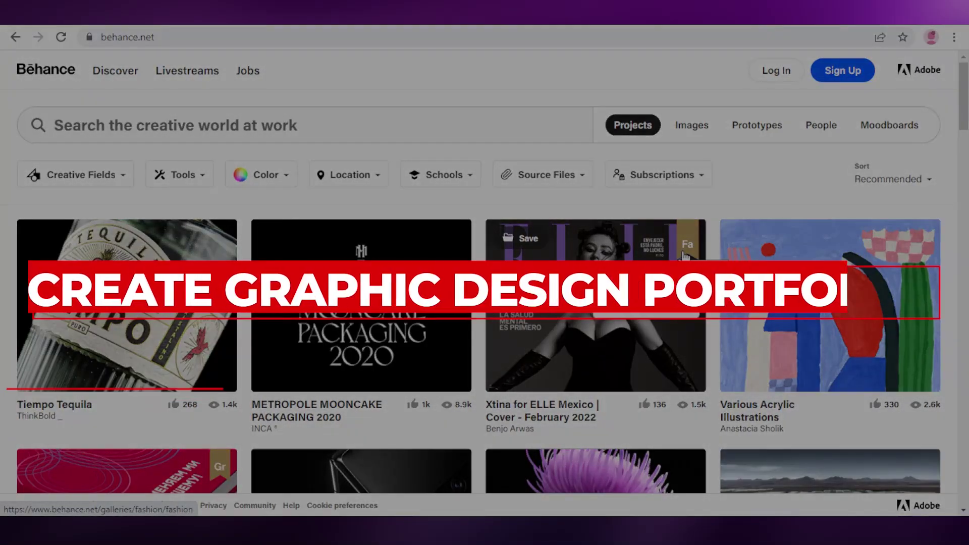
Browse the recommended projects in the Behance gallery and view the categories the search box offers.
{"action": "scroll", "coordinate": [684, 257], "scroll_direction": "down", "scroll_amount": 7}
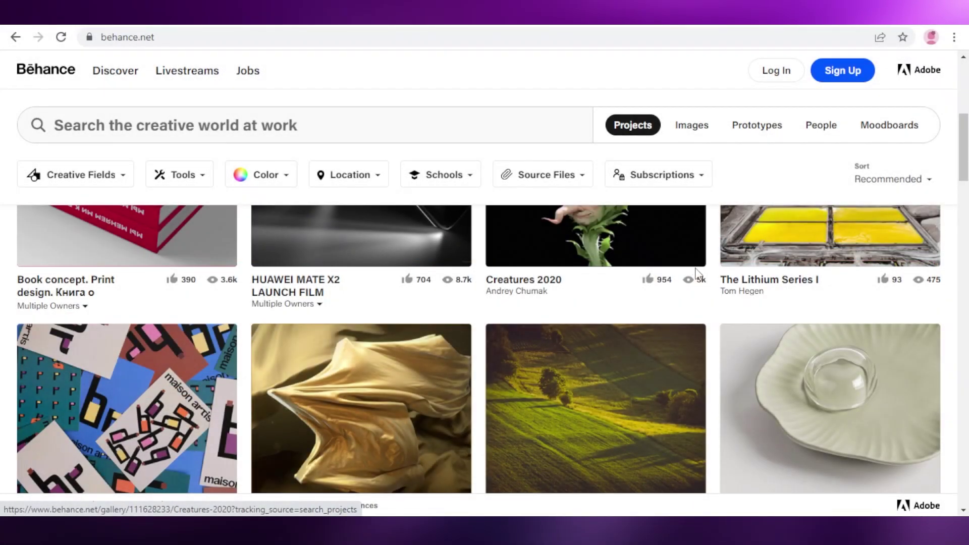
{"action": "scroll", "coordinate": [697, 273], "scroll_direction": "down", "scroll_amount": 5}
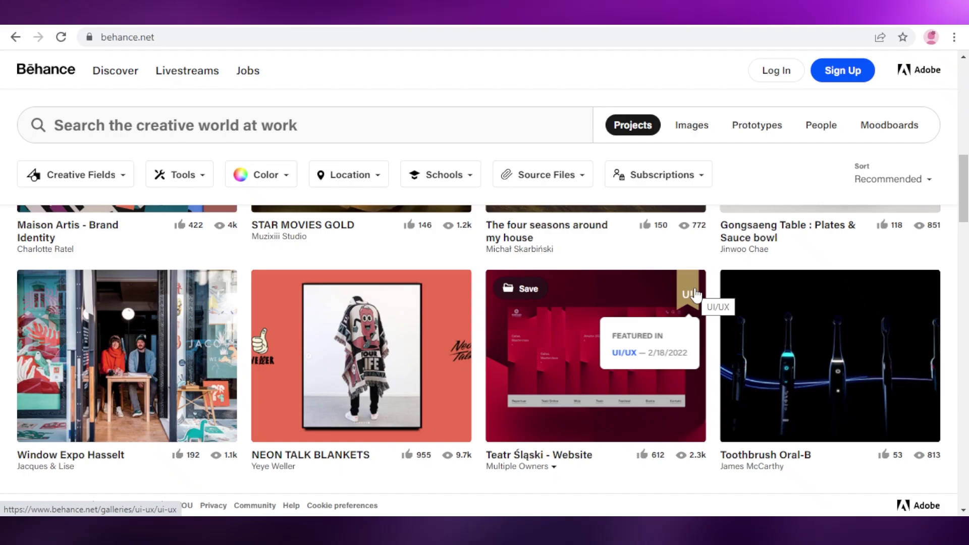
{"action": "scroll", "coordinate": [695, 294], "scroll_direction": "down", "scroll_amount": 8}
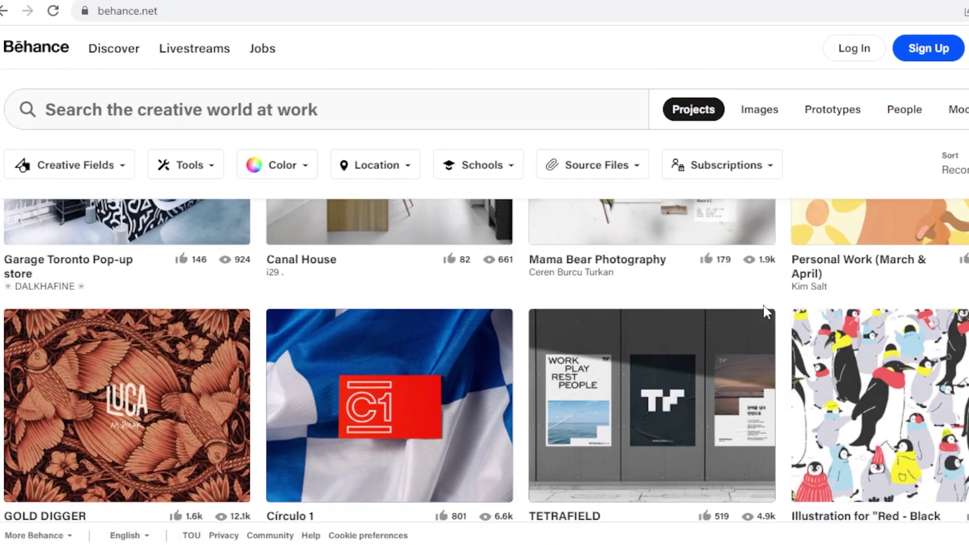
{"action": "scroll", "coordinate": [732, 397], "scroll_direction": "down", "scroll_amount": 5}
{"action": "scroll", "coordinate": [729, 400], "scroll_direction": "up", "scroll_amount": 8}
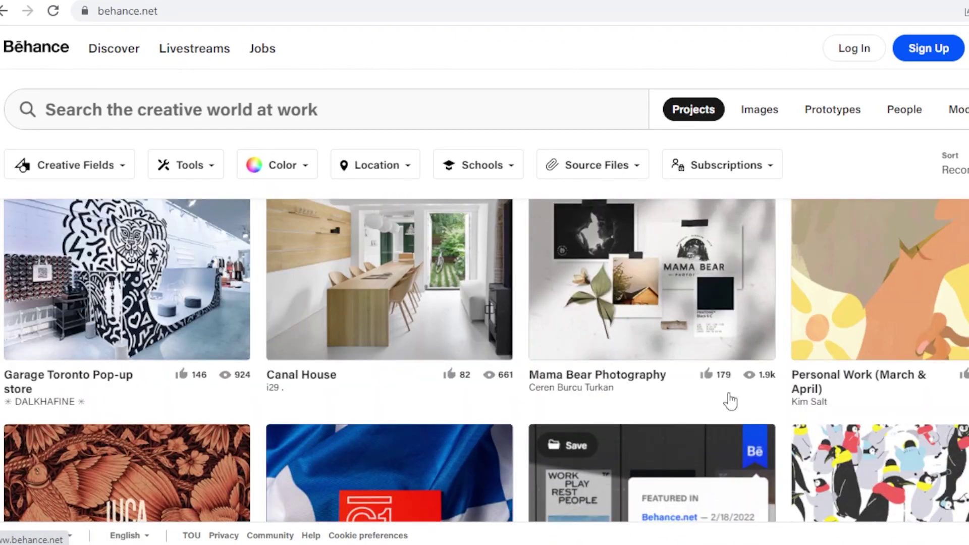
{"action": "scroll", "coordinate": [724, 424], "scroll_direction": "up", "scroll_amount": 15}
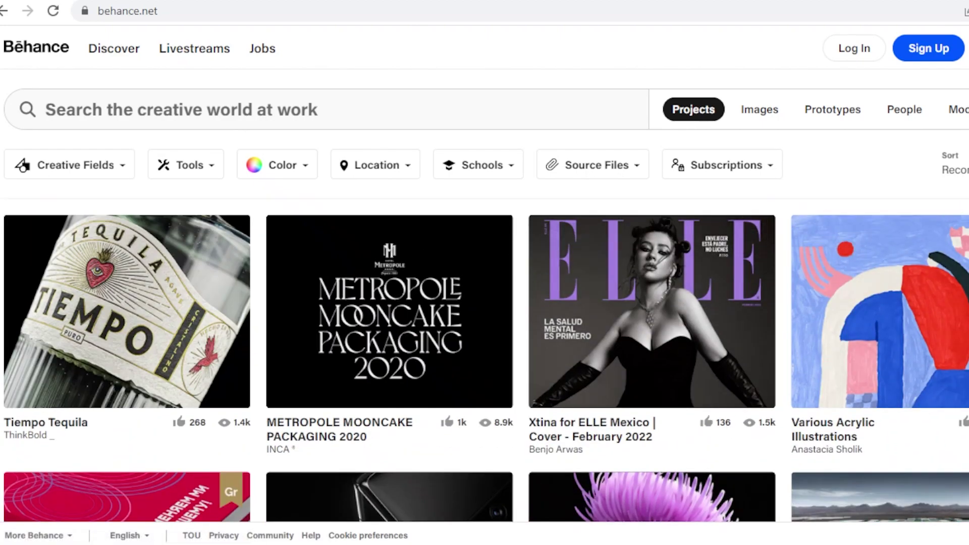
{"action": "scroll", "coordinate": [486, 360], "scroll_direction": "down", "scroll_amount": 13}
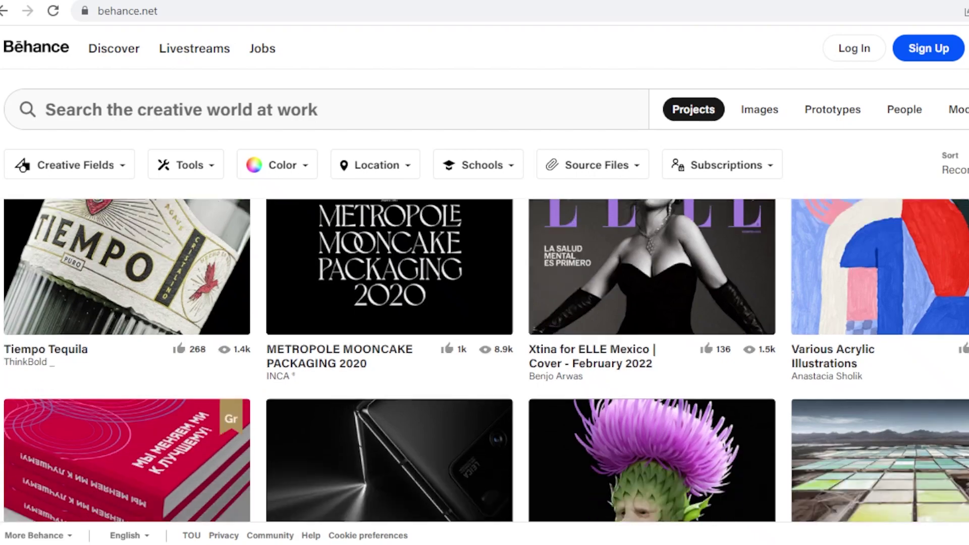
{"action": "scroll", "coordinate": [486, 361], "scroll_direction": "down", "scroll_amount": 17}
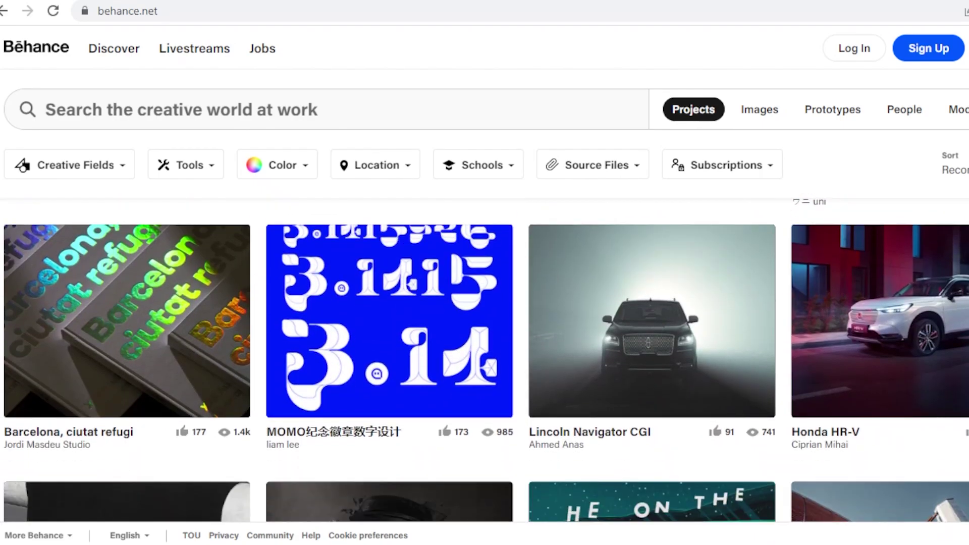
{"action": "scroll", "coordinate": [486, 361], "scroll_direction": "down", "scroll_amount": 10}
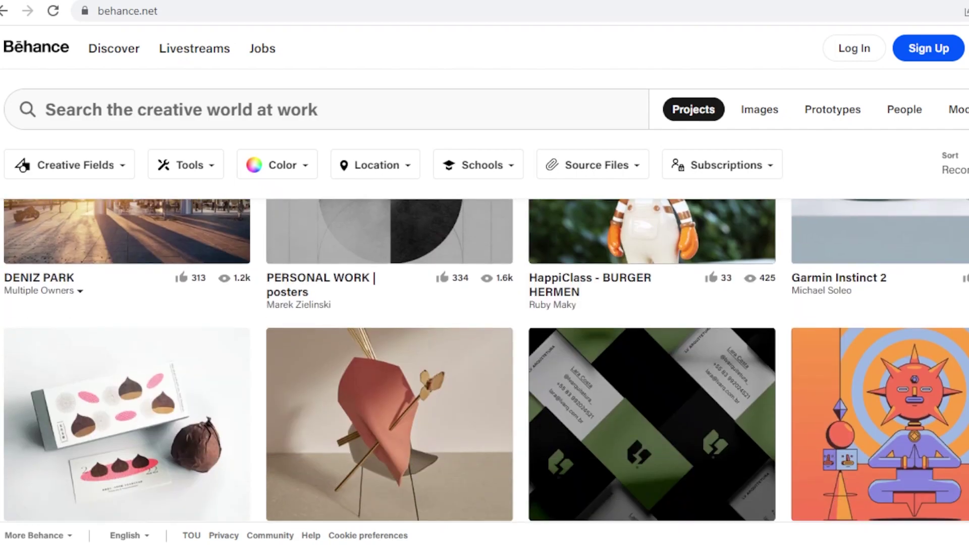
{"action": "scroll", "coordinate": [486, 361], "scroll_direction": "down", "scroll_amount": 10}
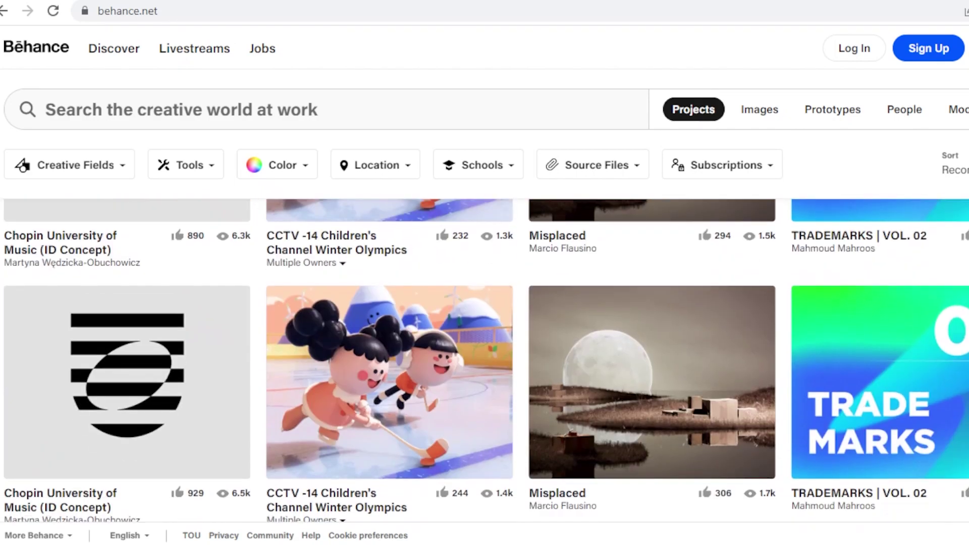
{"action": "scroll", "coordinate": [486, 360], "scroll_direction": "down", "scroll_amount": 7}
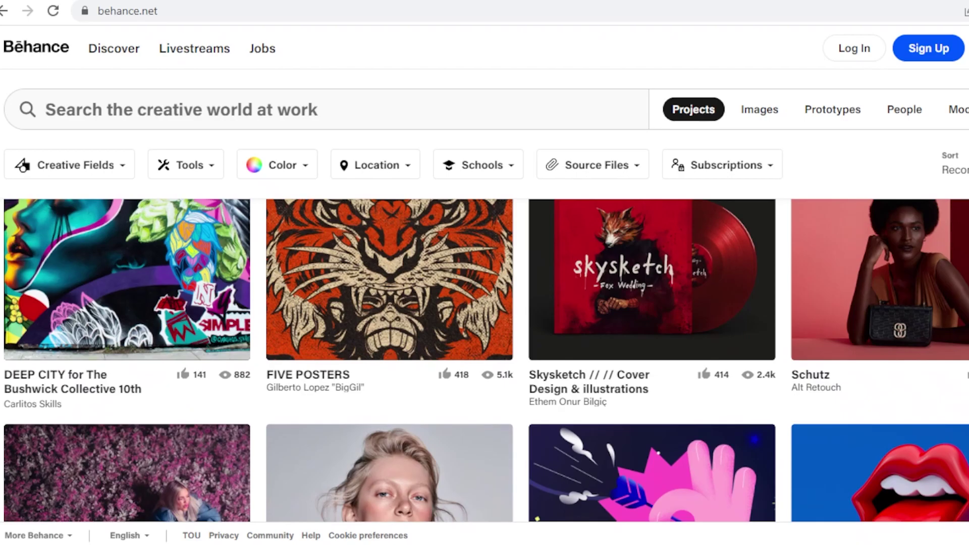
{"action": "scroll", "coordinate": [486, 361], "scroll_direction": "down", "scroll_amount": 2}
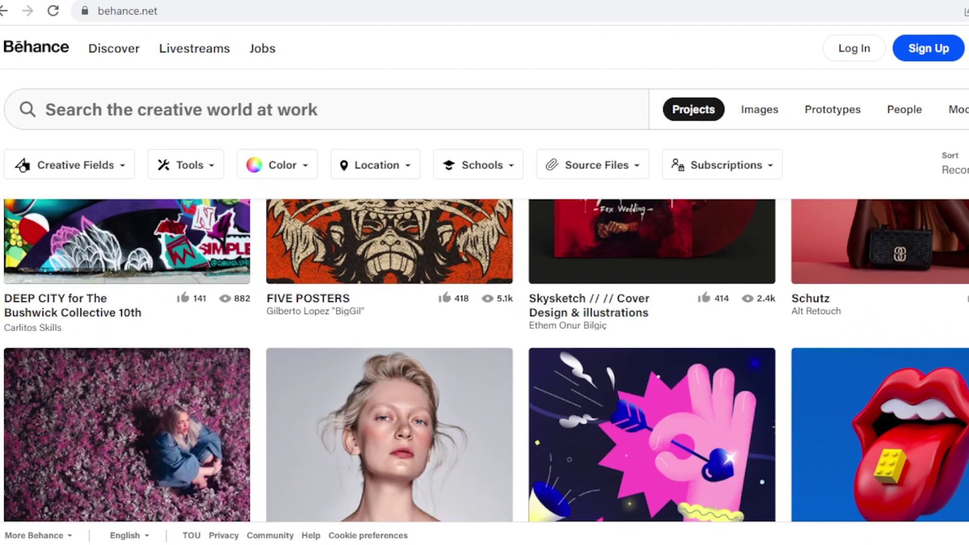
{"action": "scroll", "coordinate": [486, 361], "scroll_direction": "down", "scroll_amount": 10}
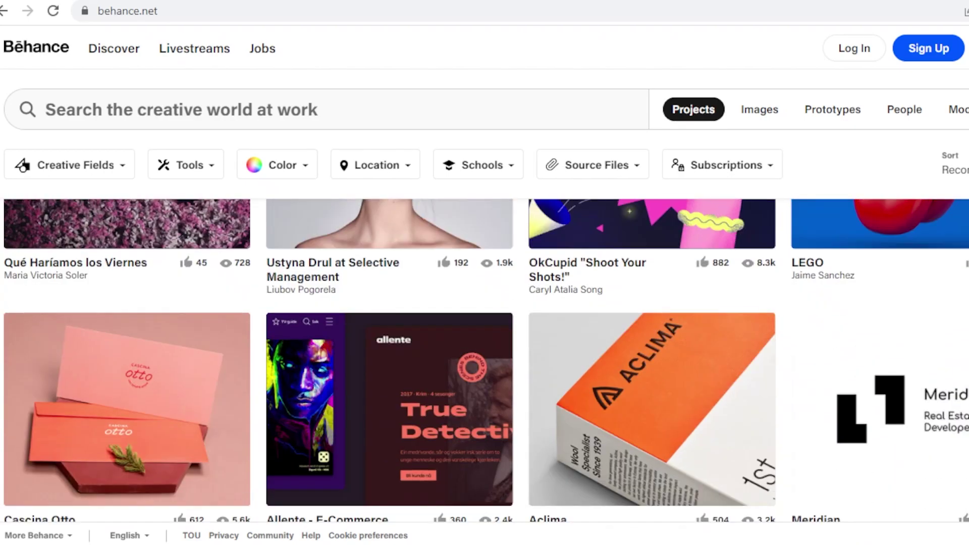
{"action": "scroll", "coordinate": [486, 360], "scroll_direction": "down", "scroll_amount": 5}
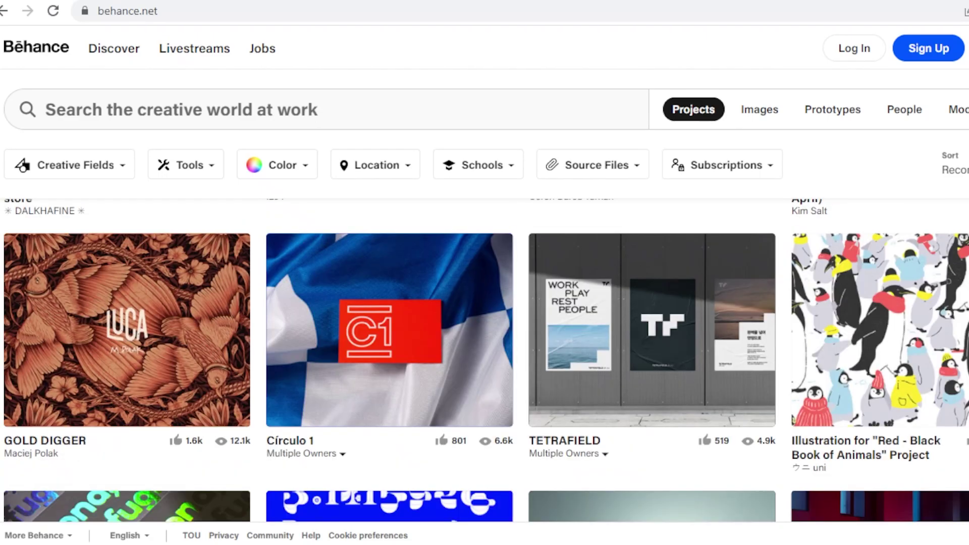
{"action": "scroll", "coordinate": [486, 360], "scroll_direction": "down", "scroll_amount": 5}
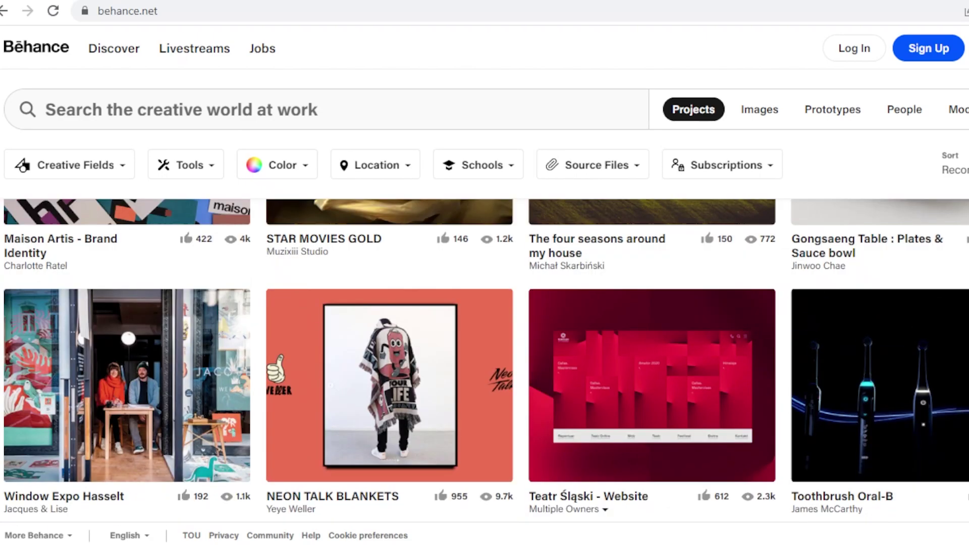
{"action": "scroll", "coordinate": [486, 360], "scroll_direction": "up", "scroll_amount": 10}
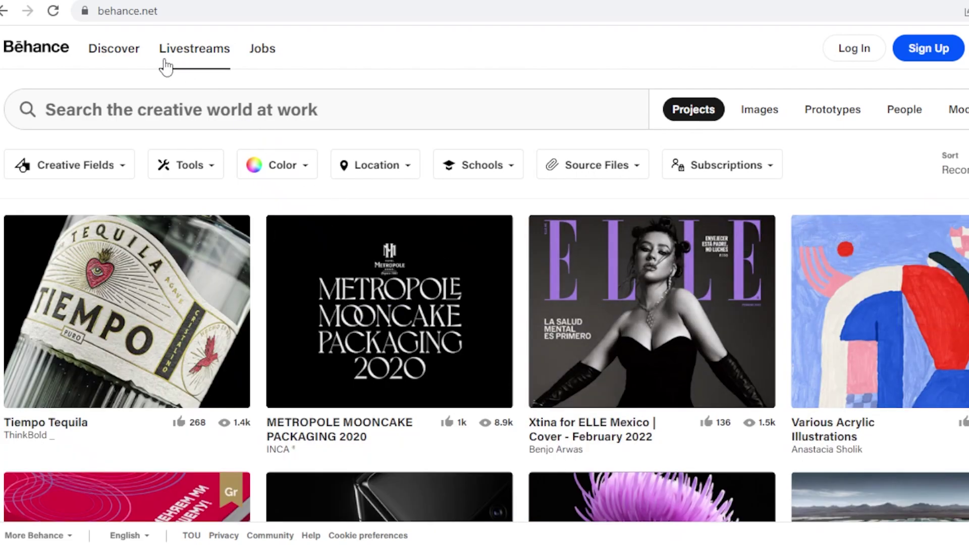
{"action": "mouse_move", "coordinate": [453, 228]}
{"action": "scroll", "coordinate": [324, 70], "scroll_direction": "down", "scroll_amount": 9}
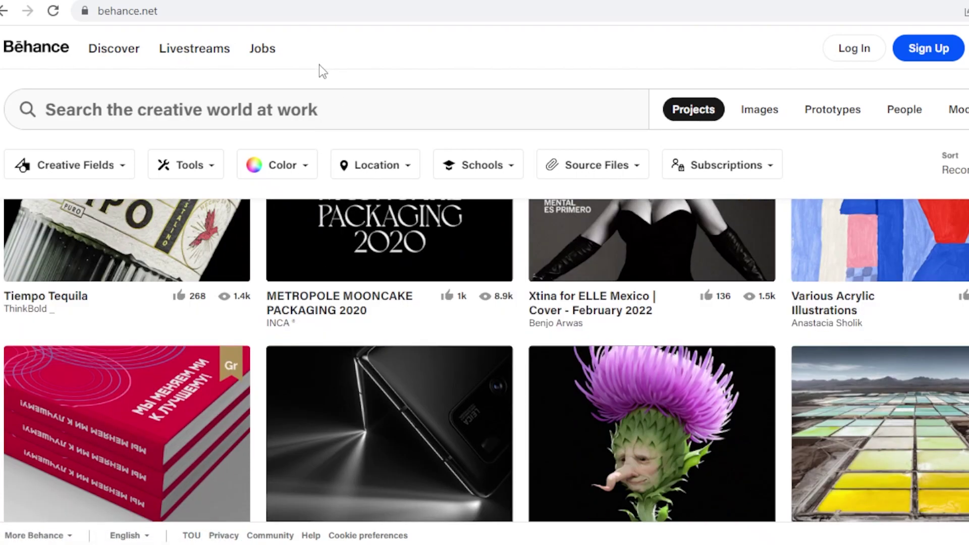
{"action": "scroll", "coordinate": [368, 243], "scroll_direction": "down", "scroll_amount": 5}
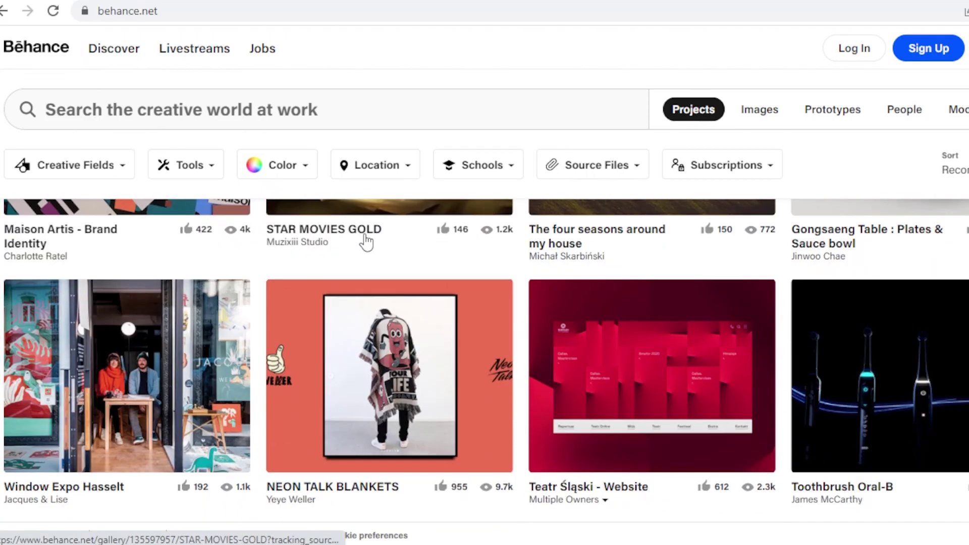
{"action": "scroll", "coordinate": [487, 267], "scroll_direction": "down", "scroll_amount": 9}
{"action": "scroll", "coordinate": [488, 267], "scroll_direction": "down", "scroll_amount": 12}
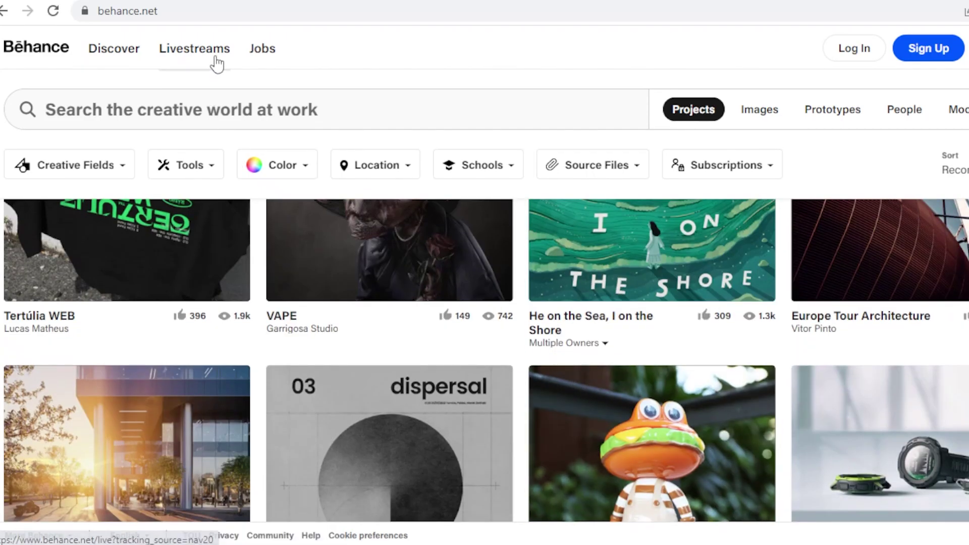
{"action": "left_click", "coordinate": [226, 118]}
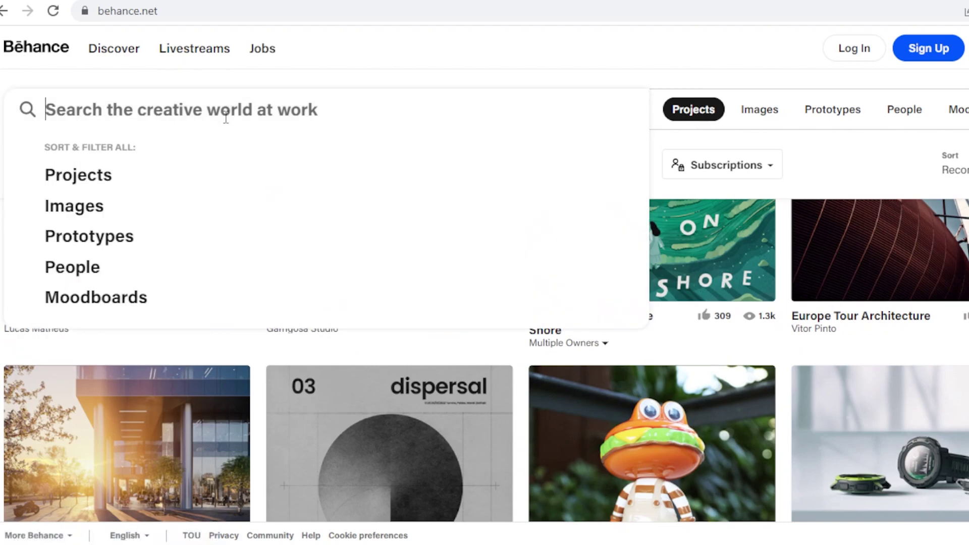
{"action": "left_click", "coordinate": [595, 55]}
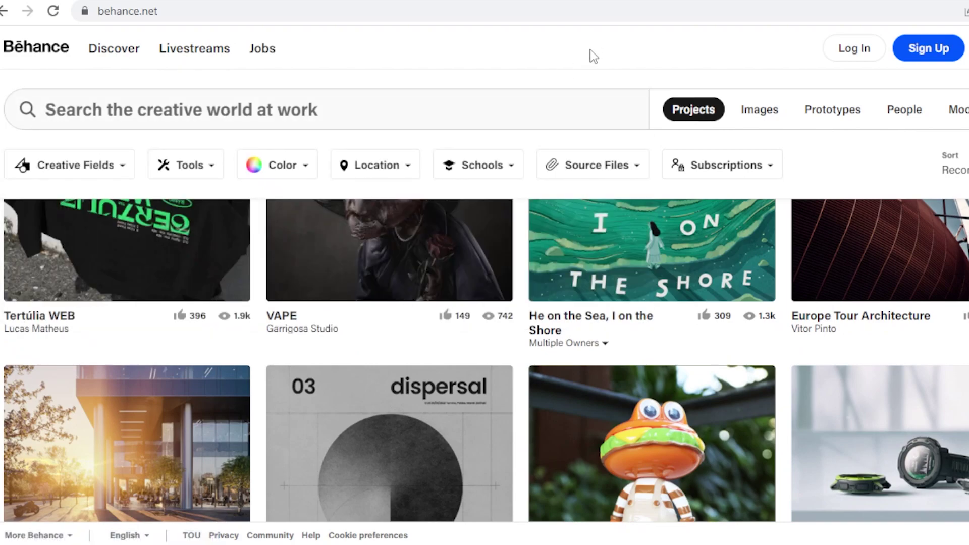
{"action": "scroll", "coordinate": [645, 534], "scroll_direction": "down", "scroll_amount": 13}
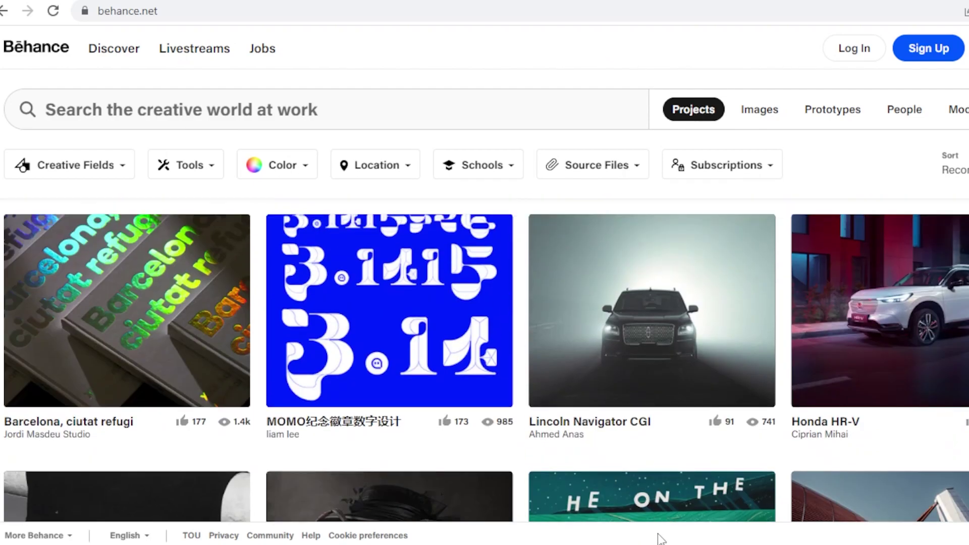
{"action": "scroll", "coordinate": [656, 536], "scroll_direction": "up", "scroll_amount": 2}
{"action": "scroll", "coordinate": [666, 537], "scroll_direction": "up", "scroll_amount": 5}
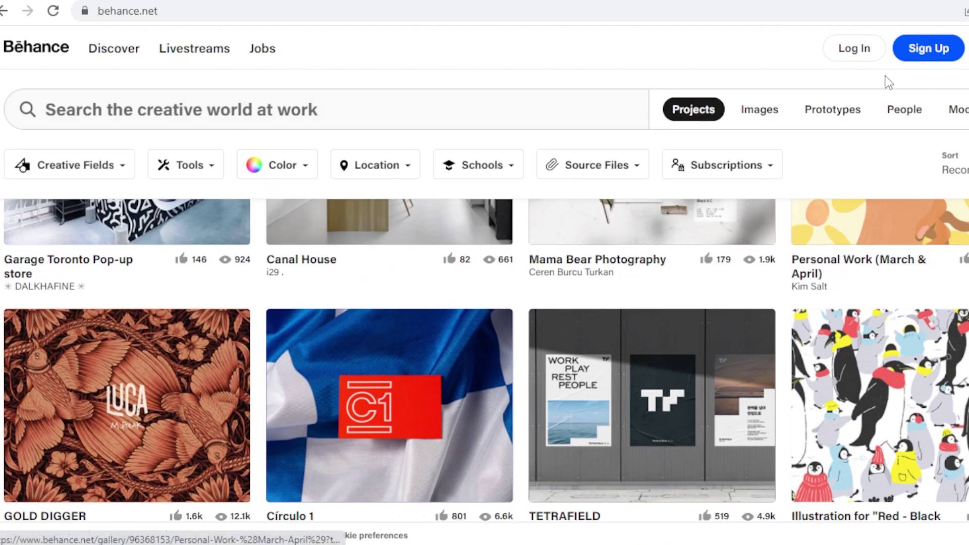
Sign up for a Behance account using a Facebook login.
{"action": "left_click", "coordinate": [915, 57]}
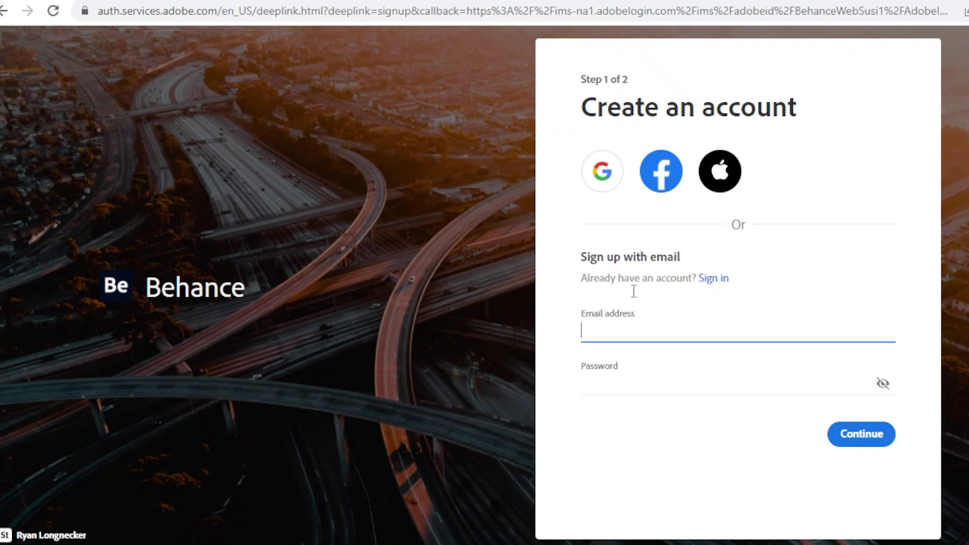
{"action": "left_click", "coordinate": [655, 188]}
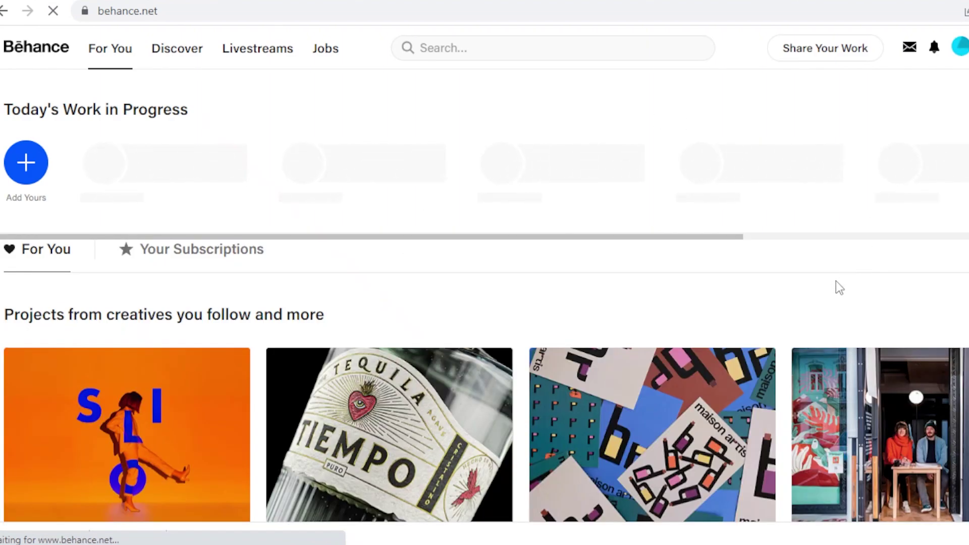
Start a new project for sharing work from the personal feed.
{"action": "scroll", "coordinate": [828, 307], "scroll_direction": "down", "scroll_amount": 12}
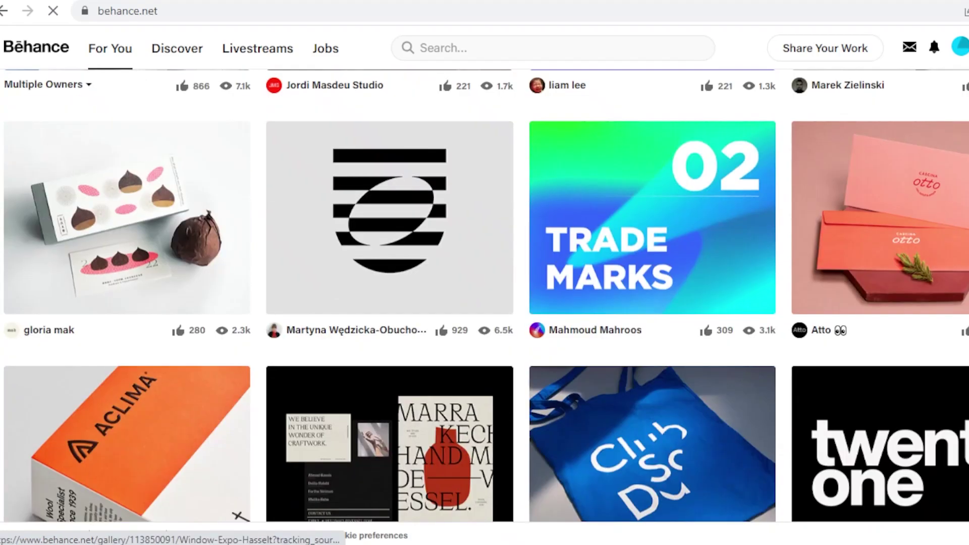
{"action": "scroll", "coordinate": [604, 435], "scroll_direction": "up", "scroll_amount": 10}
{"action": "scroll", "coordinate": [604, 435], "scroll_direction": "up", "scroll_amount": 3}
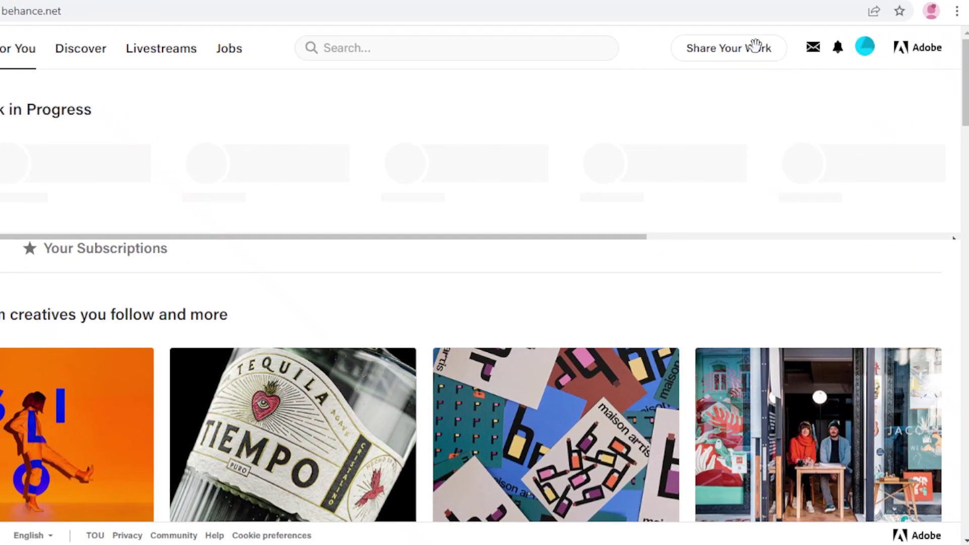
{"action": "left_click", "coordinate": [751, 55]}
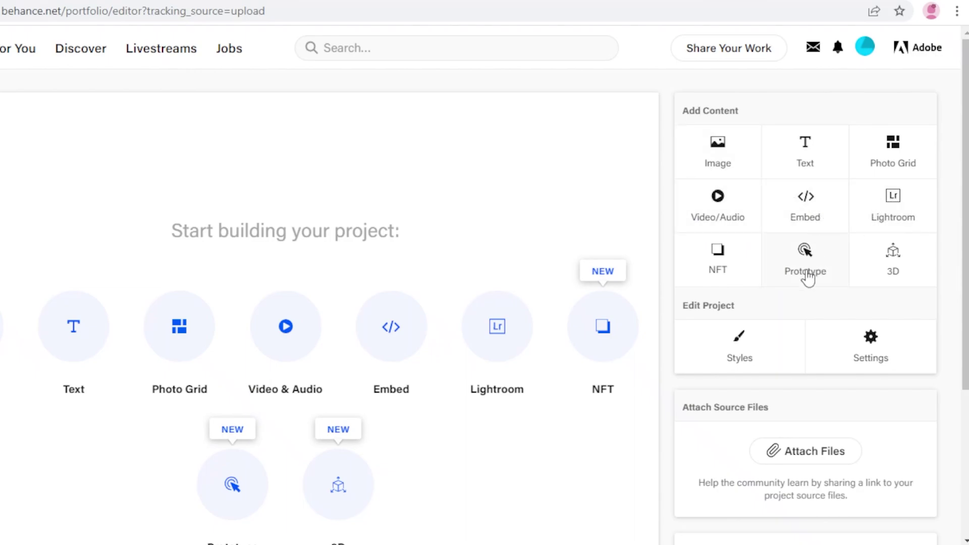
Examine the content types, project editing options and source file attachment offered in the project editor.
{"action": "scroll", "coordinate": [734, 250], "scroll_direction": "down", "scroll_amount": 2}
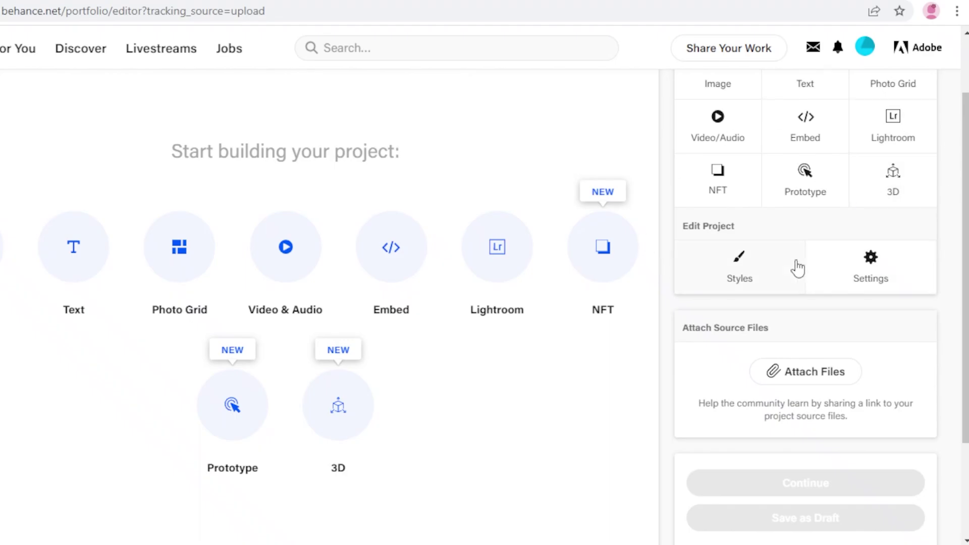
{"action": "mouse_move", "coordinate": [717, 57]}
{"action": "scroll", "coordinate": [662, 372], "scroll_direction": "down", "scroll_amount": 2}
{"action": "scroll", "coordinate": [794, 212], "scroll_direction": "up", "scroll_amount": 3}
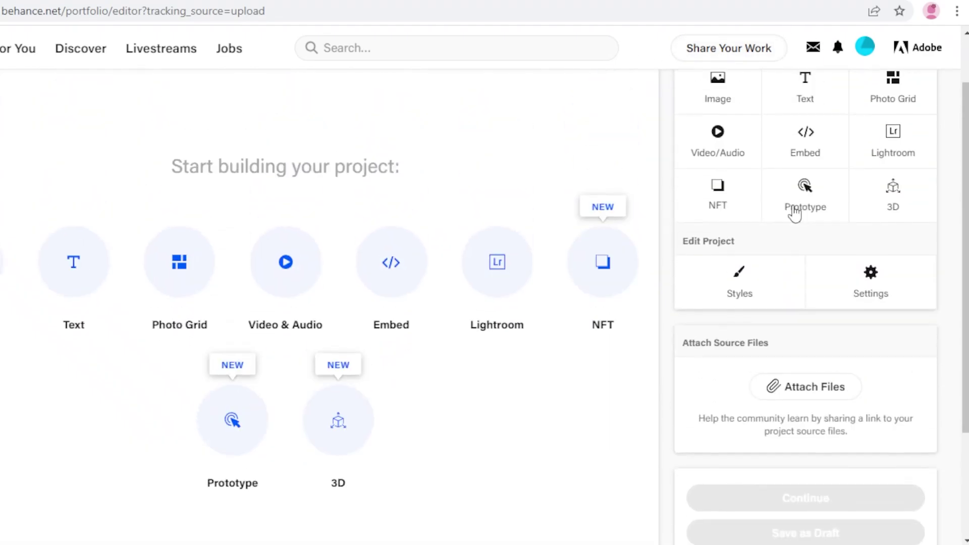
{"action": "mouse_move", "coordinate": [767, 53]}
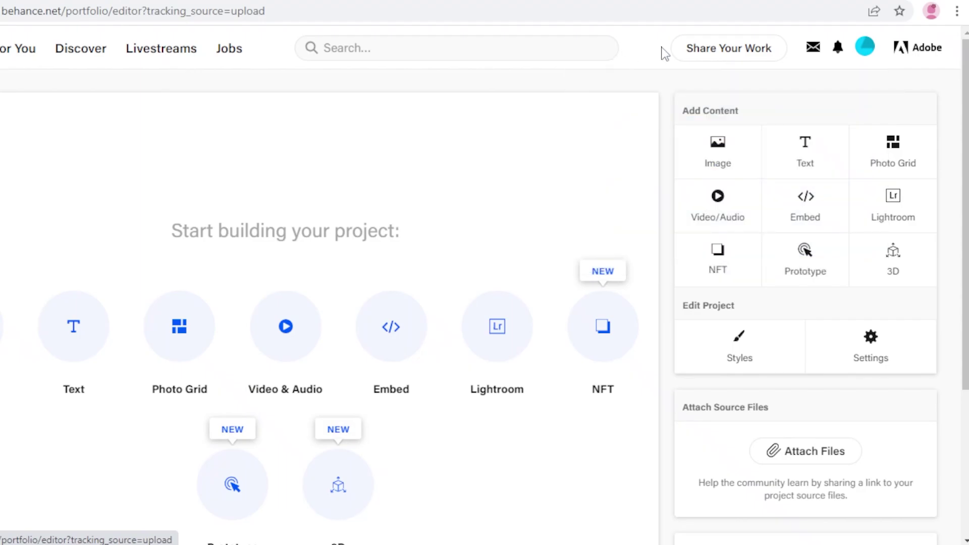
{"action": "scroll", "coordinate": [627, 167], "scroll_direction": "down", "scroll_amount": 3}
{"action": "scroll", "coordinate": [452, 371], "scroll_direction": "up", "scroll_amount": 3}
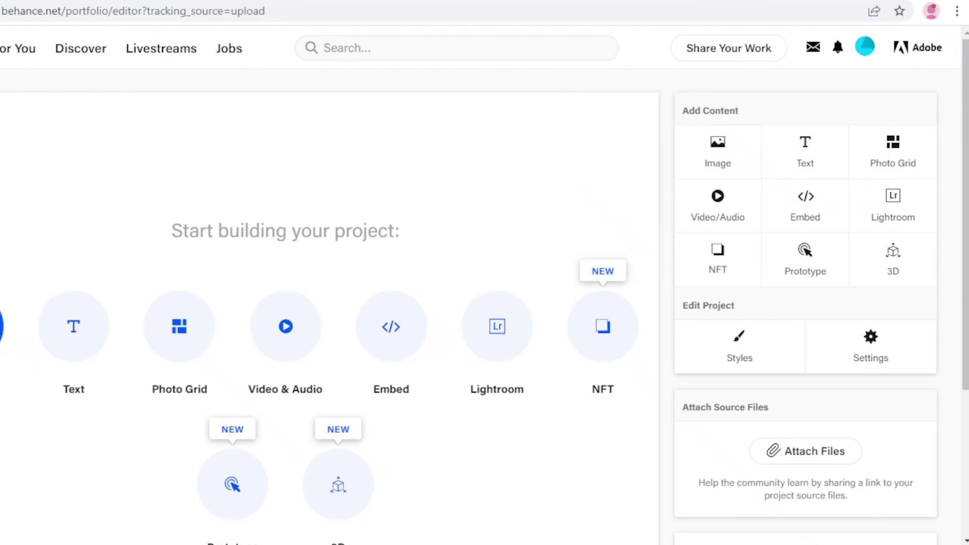
Add a text block reading "FIRST PROJECT" to the empty project.
{"action": "left_click", "coordinate": [69, 334]}
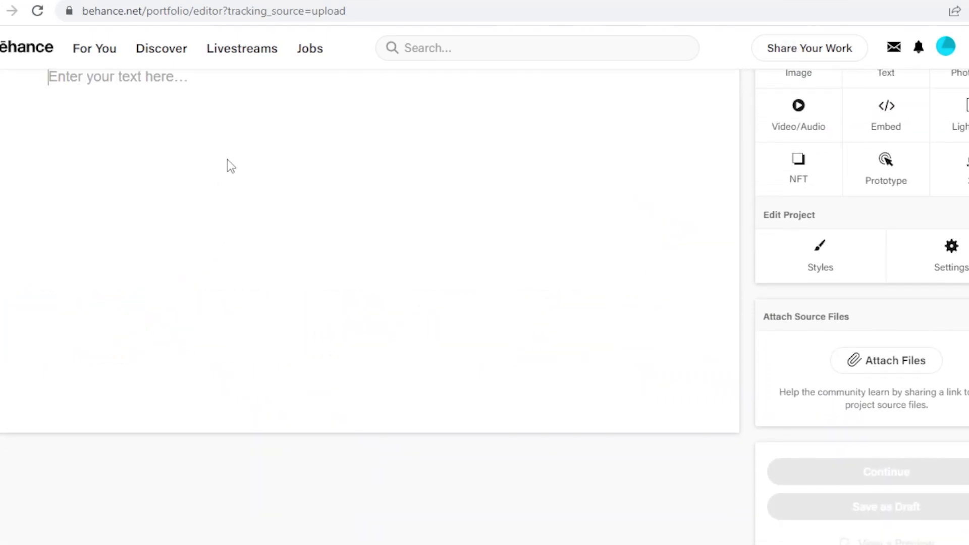
{"action": "mouse_move", "coordinate": [211, 113]}
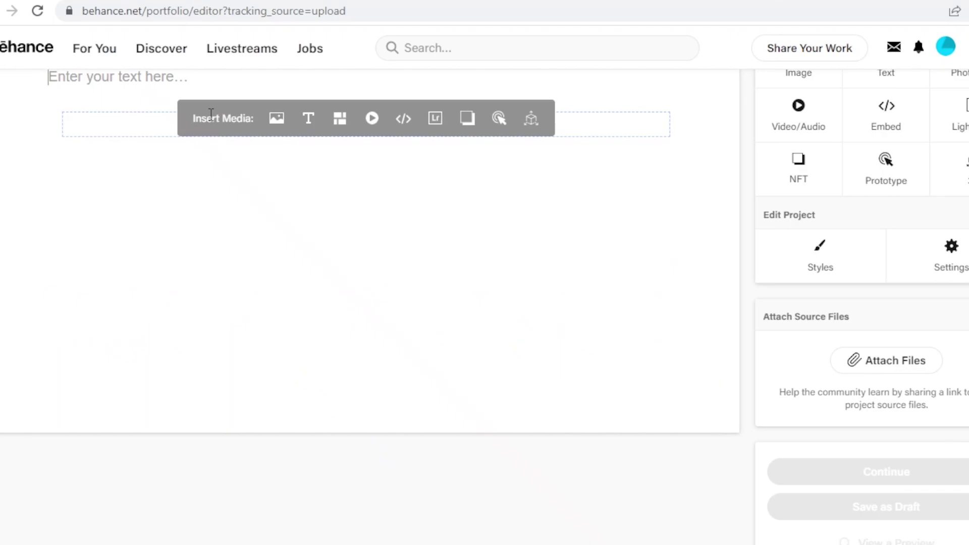
{"action": "type", "text": "FIRST PROJECT"}
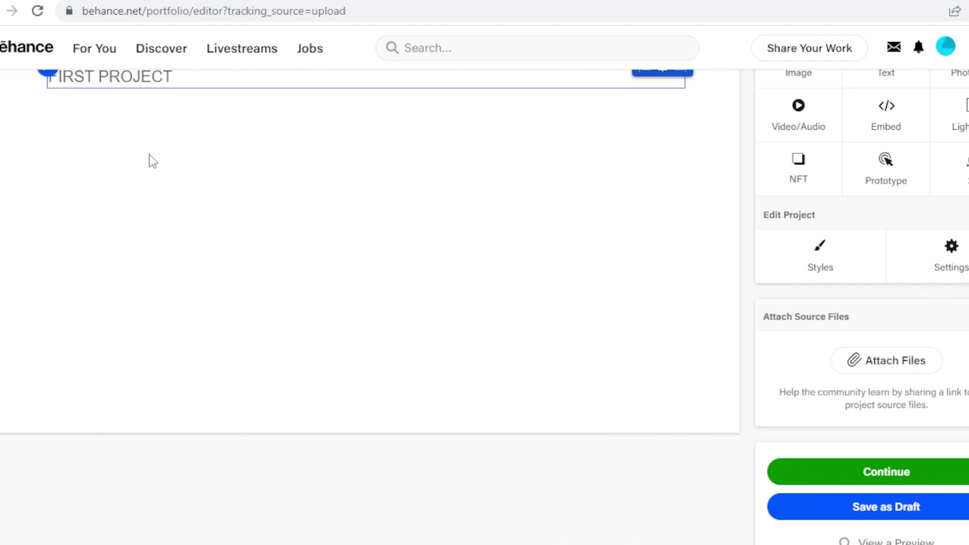
Insert the "Untitled design" JPG from the Downloads folder as an image below the FIRST PROJECT text.
{"action": "scroll", "coordinate": [575, 288], "scroll_direction": "up", "scroll_amount": 2}
{"action": "left_click_drag", "start_coordinate": [800, 154], "coordinate": [544, 211]}
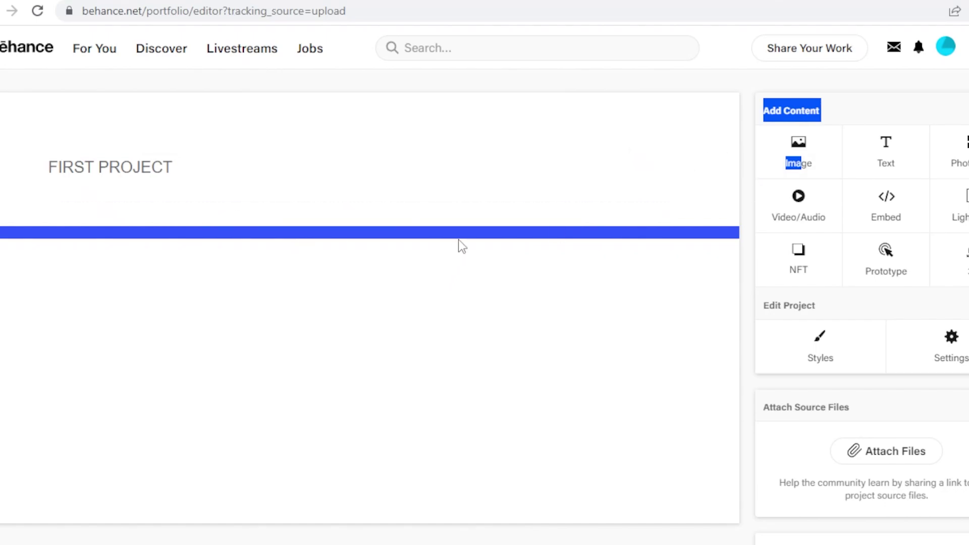
{"action": "left_click", "coordinate": [798, 160]}
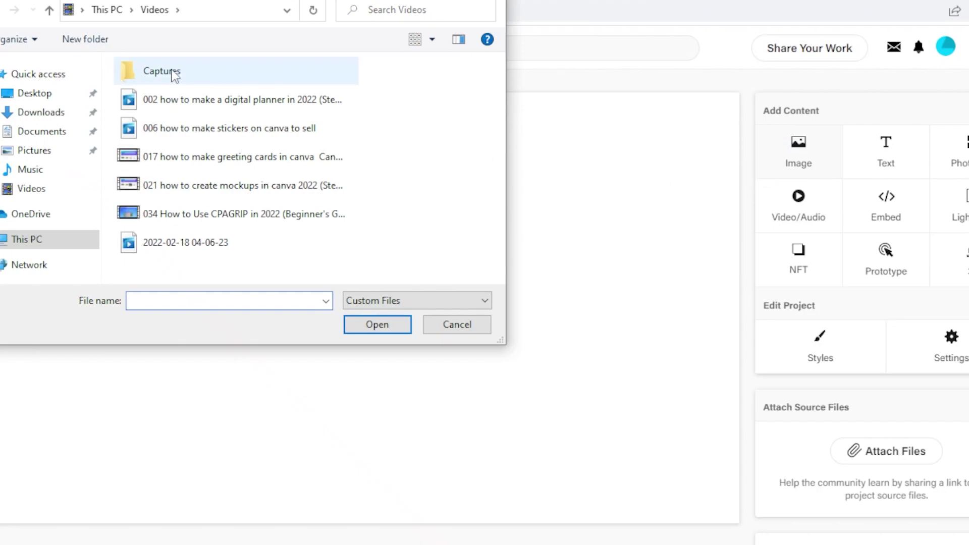
{"action": "left_click", "coordinate": [35, 152]}
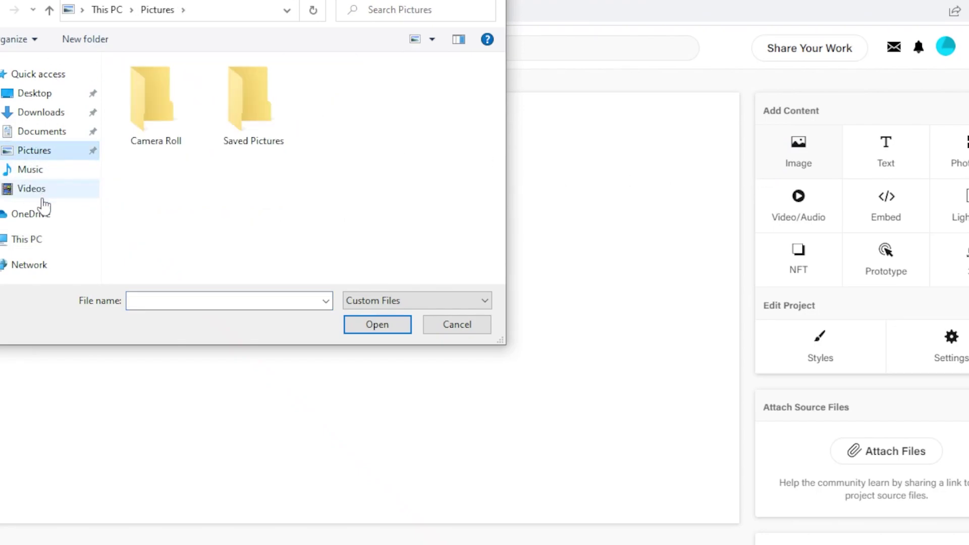
{"action": "left_click", "coordinate": [32, 173]}
{"action": "left_click", "coordinate": [42, 112]}
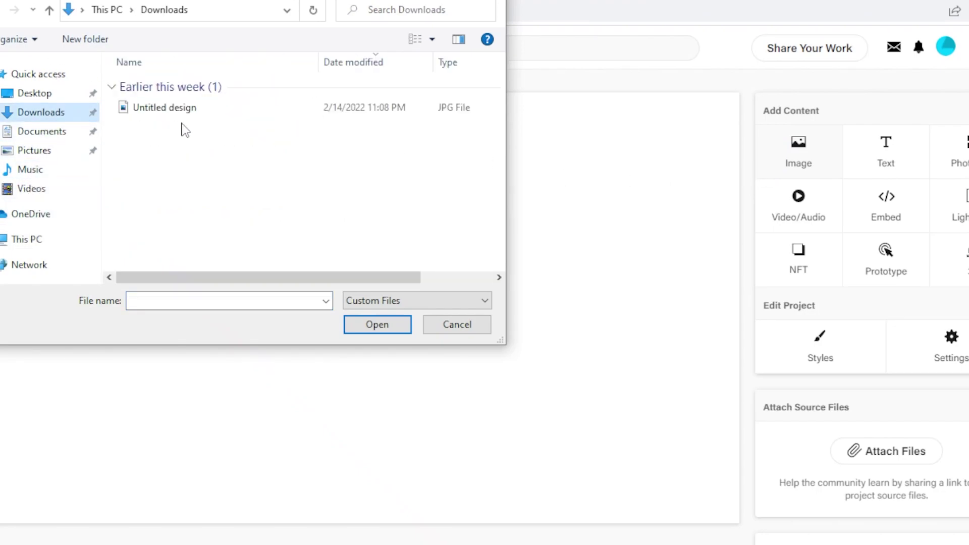
{"action": "left_click", "coordinate": [179, 107]}
{"action": "left_click", "coordinate": [372, 326]}
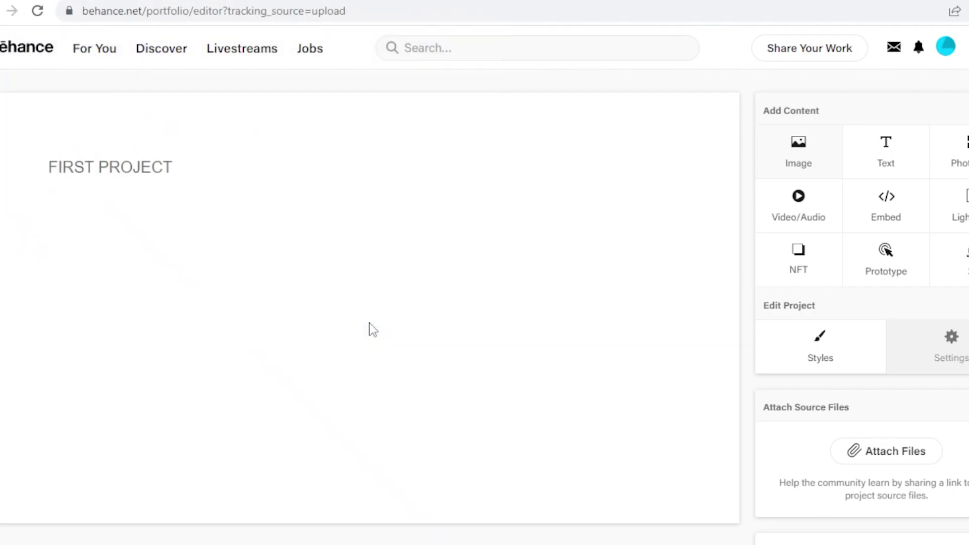
Continue to the publishing details and title the project "SAMPLE PROJECT".
{"action": "scroll", "coordinate": [368, 328], "scroll_direction": "down", "scroll_amount": 4}
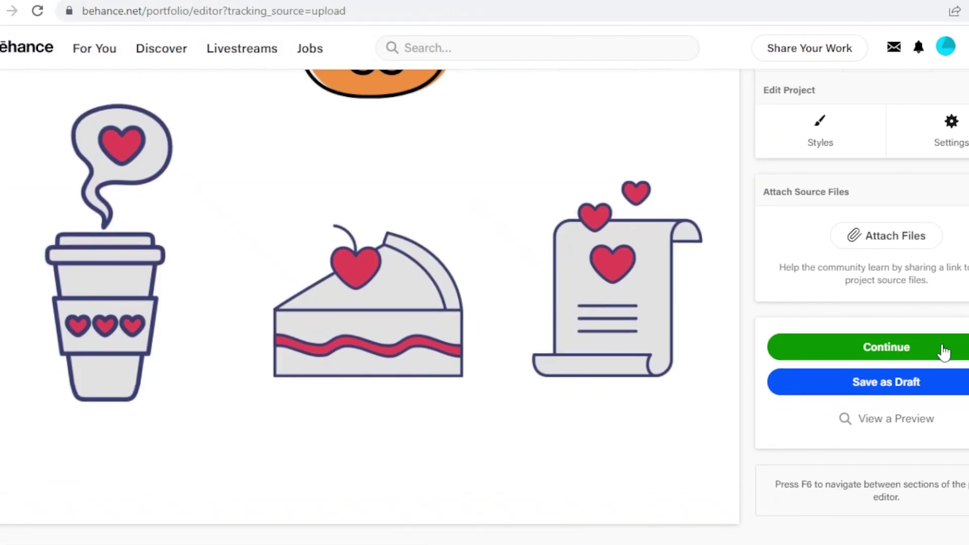
{"action": "left_click", "coordinate": [936, 350]}
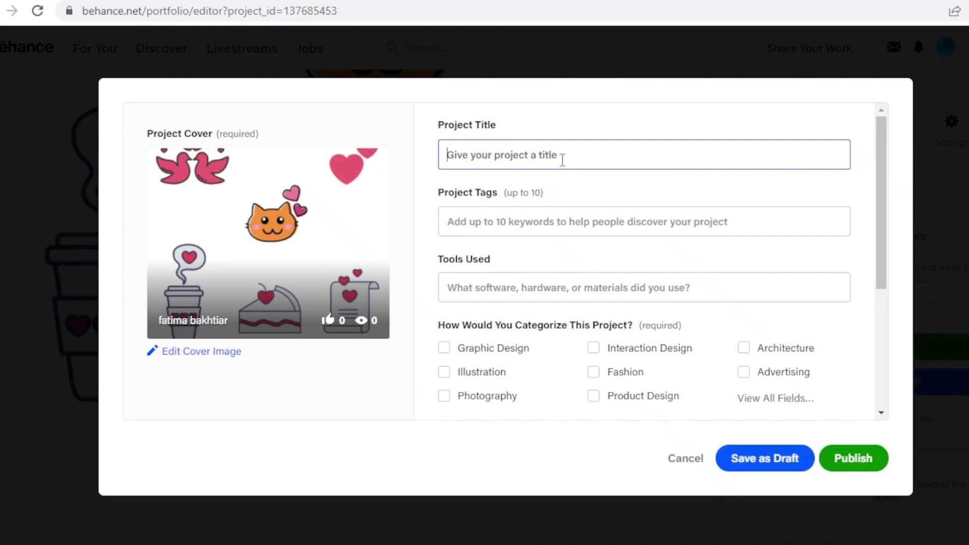
{"action": "type", "text": "SAMPLE"}
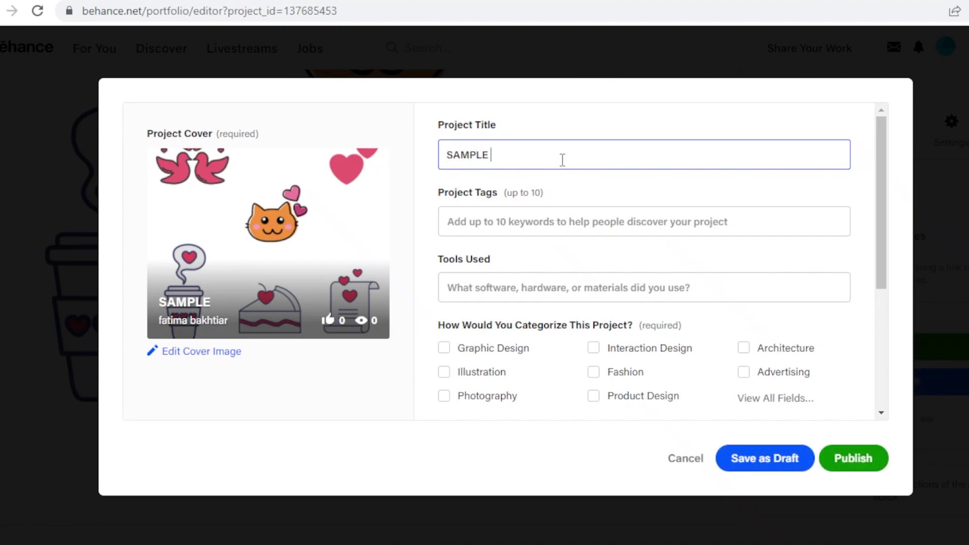
{"action": "type", "text": " PROJECT"}
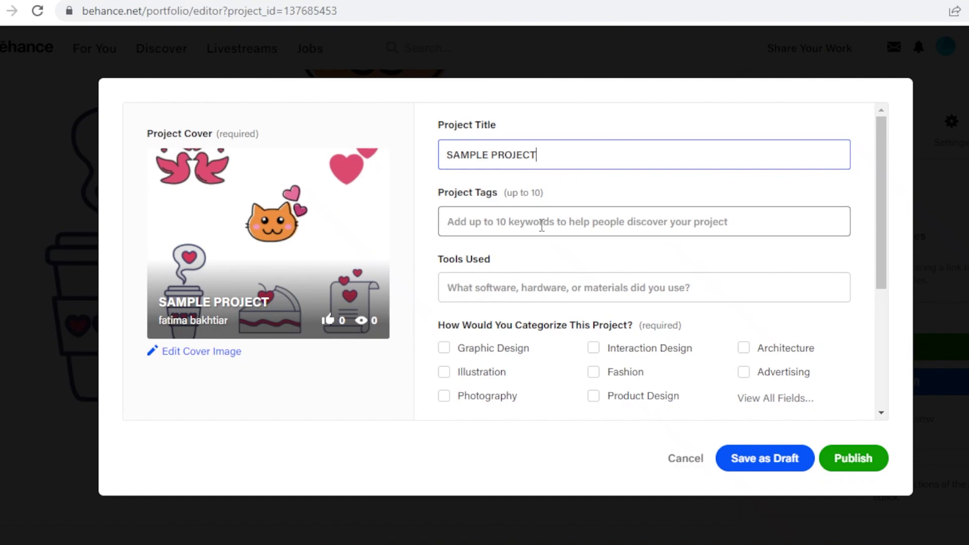
Add the project tags HEART, CAT and STICKERS.
{"action": "left_click", "coordinate": [542, 224]}
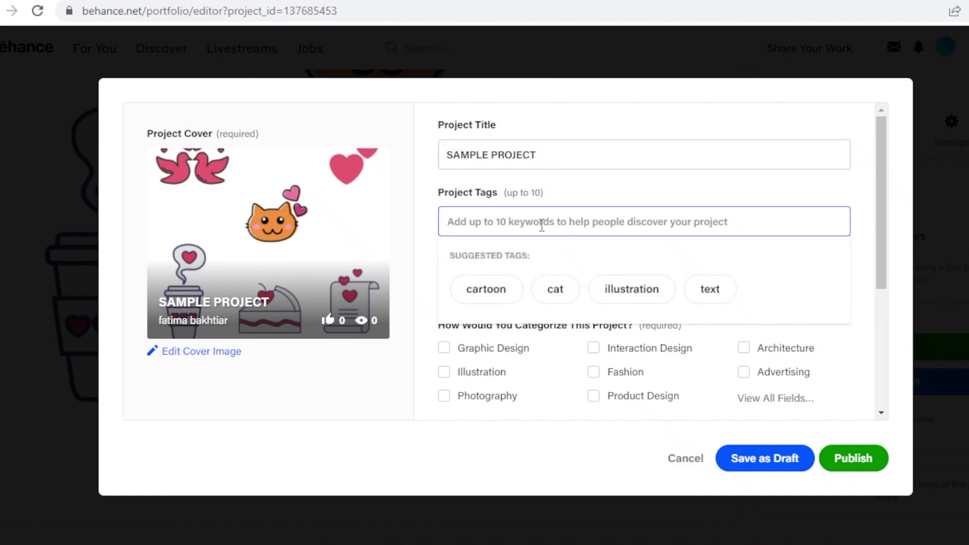
{"action": "type", "text": "HEART"}
{"action": "key", "text": "Return"}
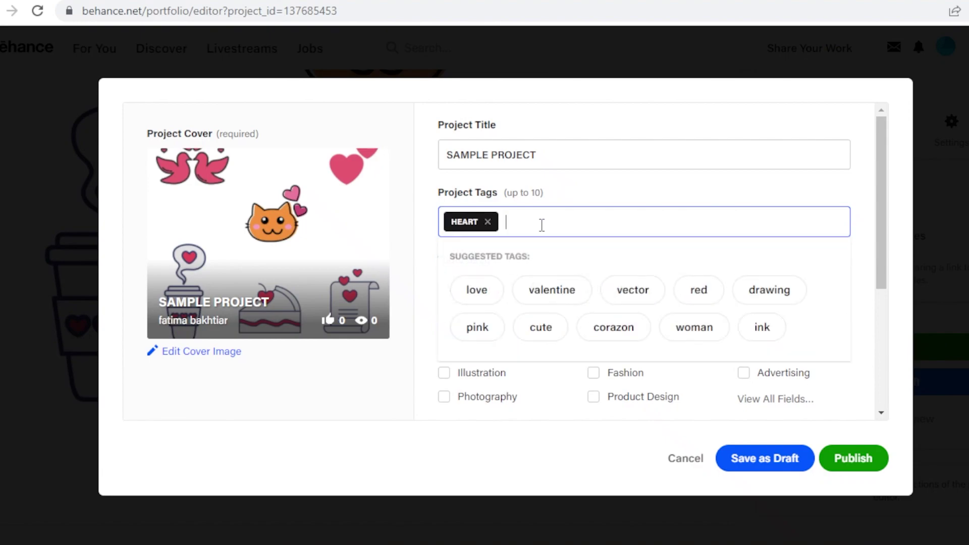
{"action": "type", "text": "CAT"}
{"action": "key", "text": "Return"}
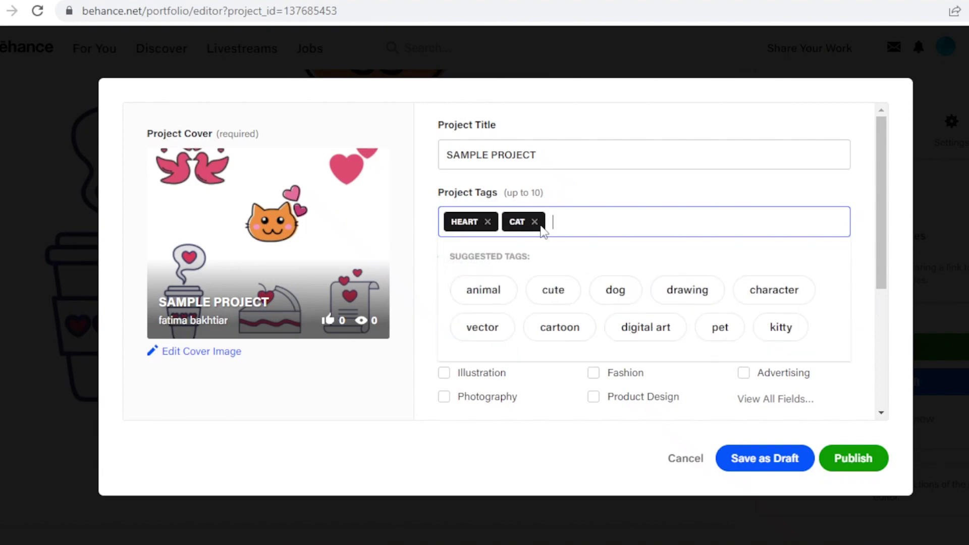
{"action": "type", "text": "L"}
{"action": "key", "text": "BackSpace"}
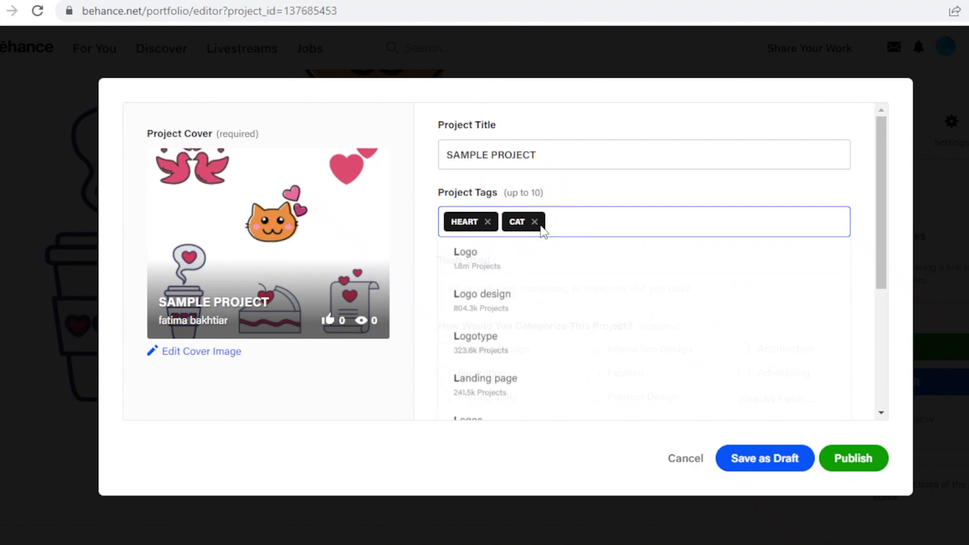
{"action": "type", "text": "STICKERS"}
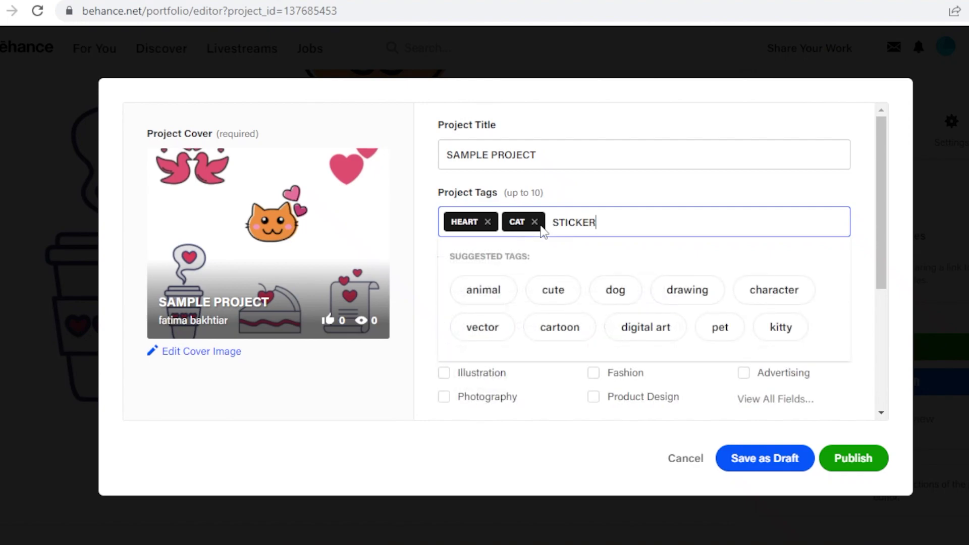
{"action": "key", "text": "Return"}
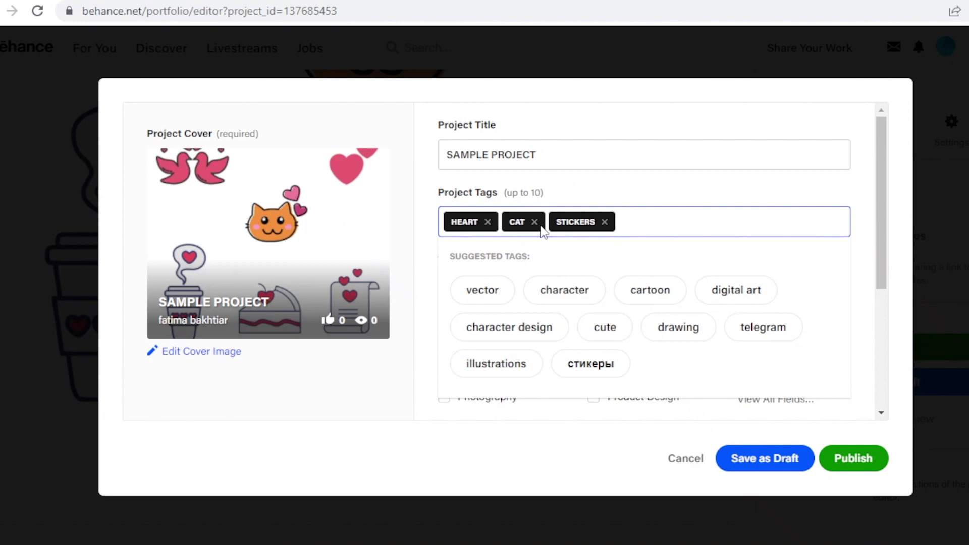
Add the suggested tag "digital art" to the project tags.
{"action": "scroll", "coordinate": [541, 231], "scroll_direction": "down", "scroll_amount": 2}
{"action": "scroll", "coordinate": [497, 331], "scroll_direction": "down", "scroll_amount": 3}
{"action": "scroll", "coordinate": [494, 341], "scroll_direction": "up", "scroll_amount": 2}
{"action": "scroll", "coordinate": [863, 225], "scroll_direction": "down", "scroll_amount": 1}
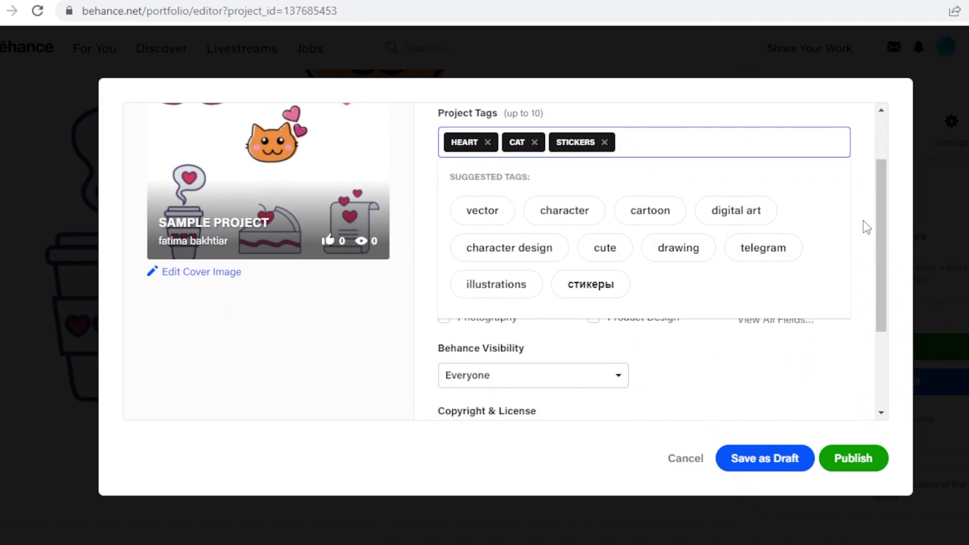
{"action": "scroll", "coordinate": [737, 283], "scroll_direction": "down", "scroll_amount": 2}
{"action": "scroll", "coordinate": [739, 284], "scroll_direction": "up", "scroll_amount": 2}
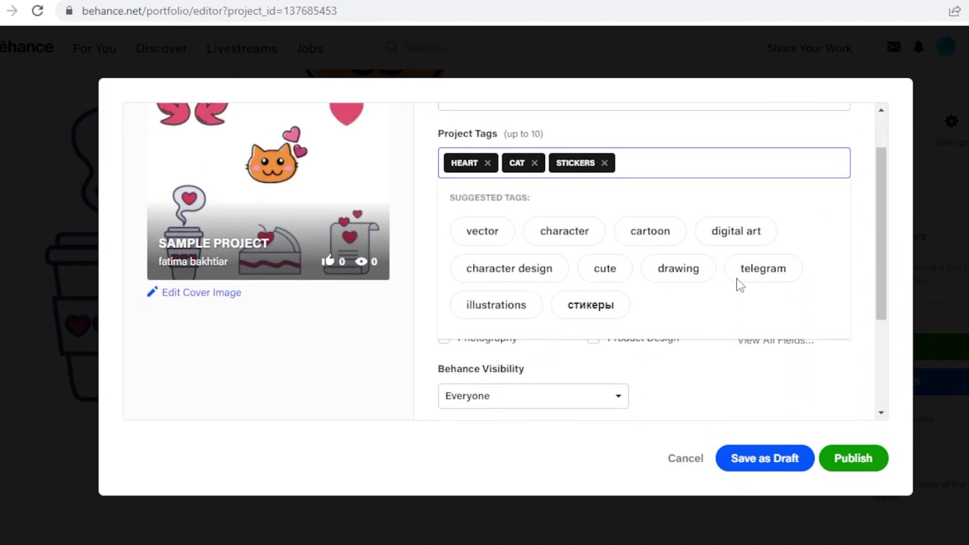
{"action": "left_click", "coordinate": [760, 233]}
Look through the full list of creative fields and categorize the project as Graphic Design.
{"action": "scroll", "coordinate": [706, 283], "scroll_direction": "down", "scroll_amount": 3}
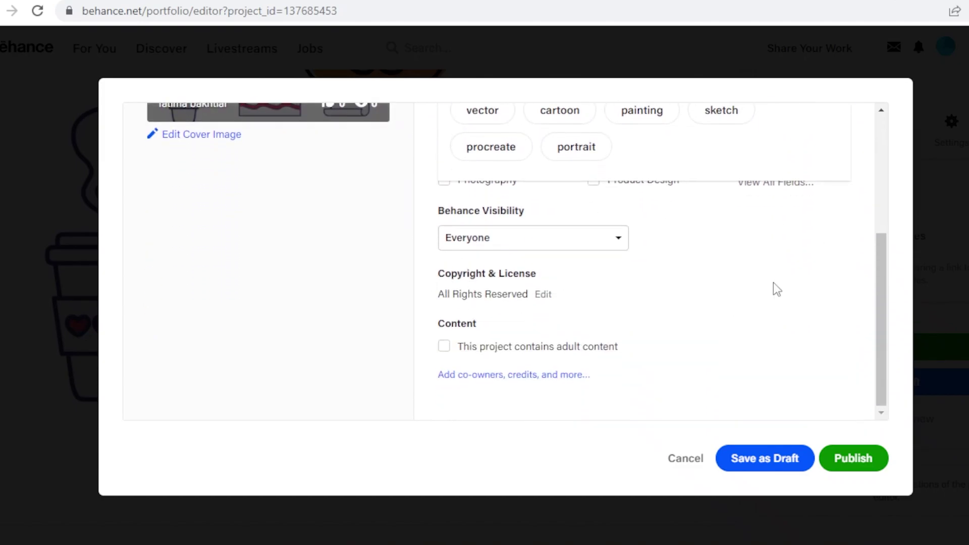
{"action": "scroll", "coordinate": [772, 285], "scroll_direction": "up", "scroll_amount": 4}
{"action": "scroll", "coordinate": [640, 217], "scroll_direction": "down", "scroll_amount": 4}
{"action": "scroll", "coordinate": [530, 244], "scroll_direction": "up", "scroll_amount": 2}
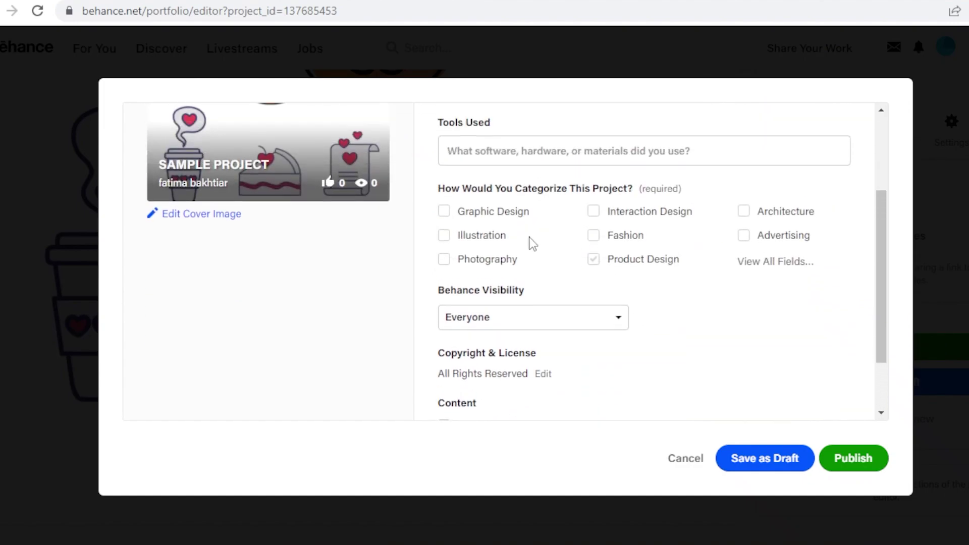
{"action": "scroll", "coordinate": [567, 164], "scroll_direction": "down", "scroll_amount": 2}
{"action": "scroll", "coordinate": [577, 172], "scroll_direction": "up", "scroll_amount": 2}
{"action": "left_click", "coordinate": [796, 268]}
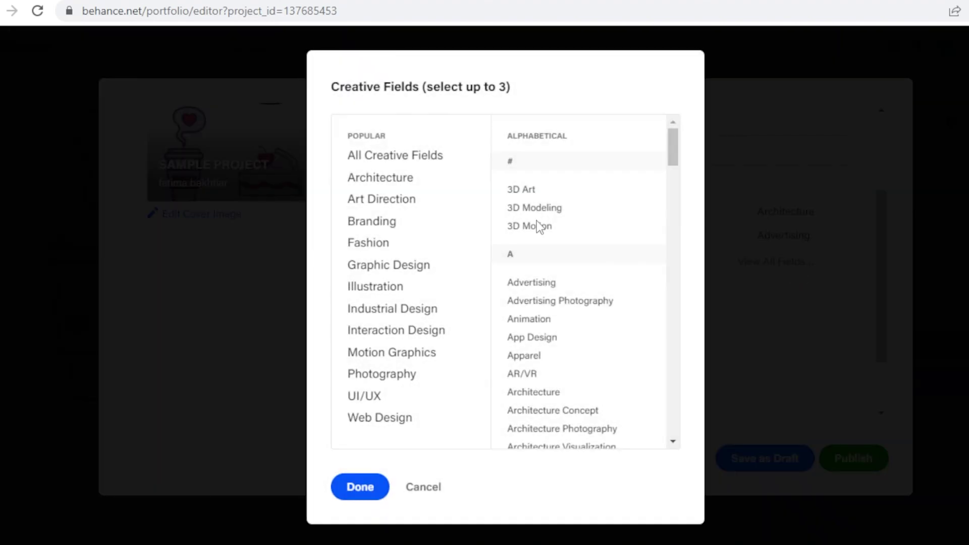
{"action": "scroll", "coordinate": [618, 165], "scroll_direction": "down", "scroll_amount": 2}
{"action": "left_click_drag", "start_coordinate": [670, 145], "coordinate": [658, 81]}
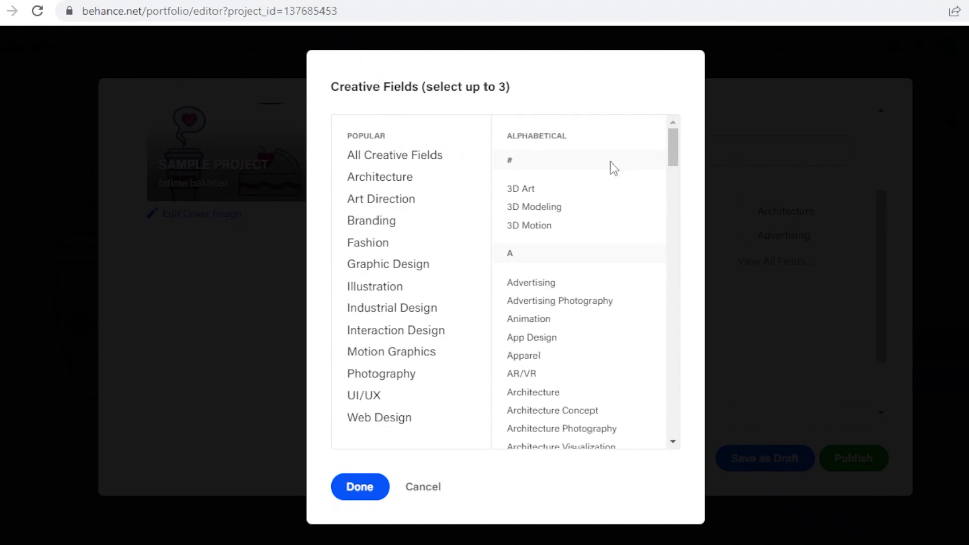
{"action": "left_click_drag", "start_coordinate": [673, 152], "coordinate": [673, 258]}
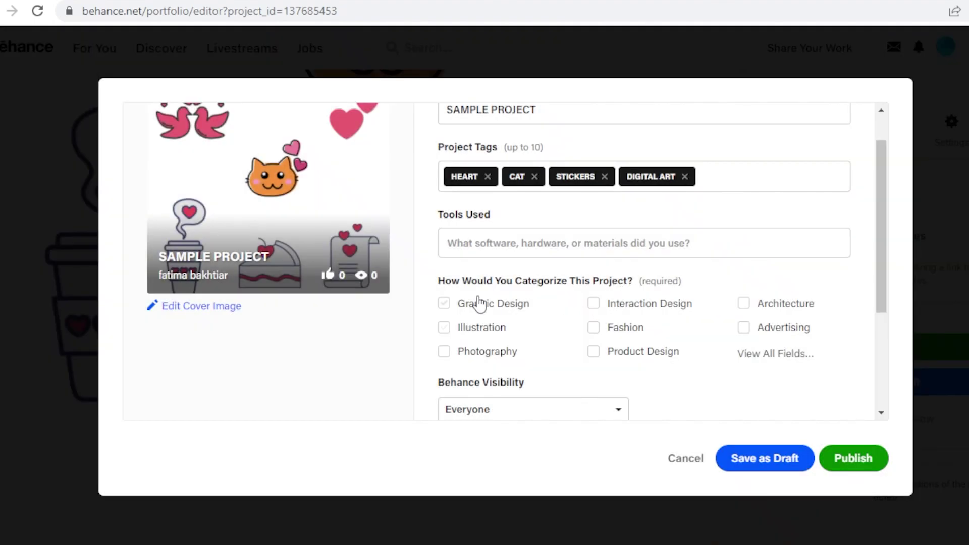
{"action": "left_click", "coordinate": [446, 329]}
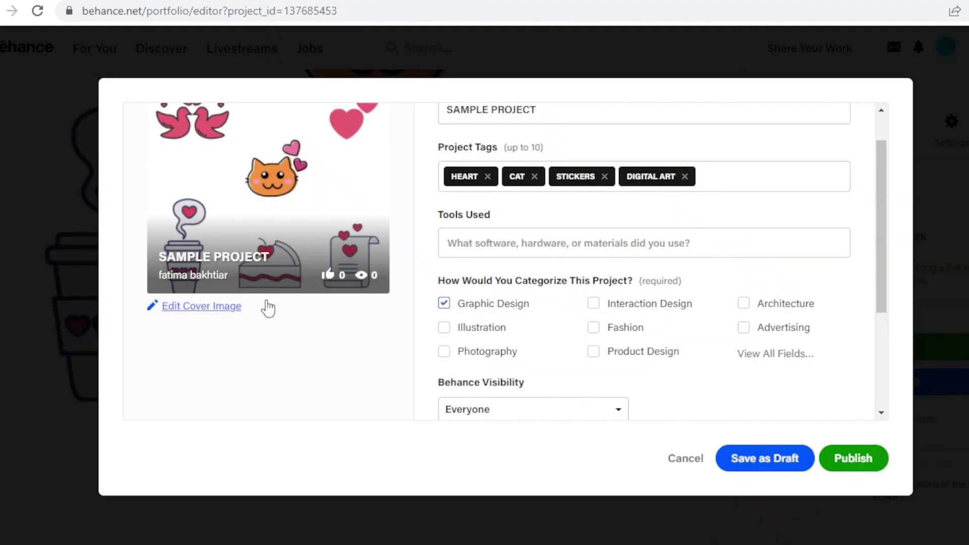
Set the Behance visibility to Everyone and leave the adult content option unchecked.
{"action": "scroll", "coordinate": [404, 299], "scroll_direction": "down", "scroll_amount": 3}
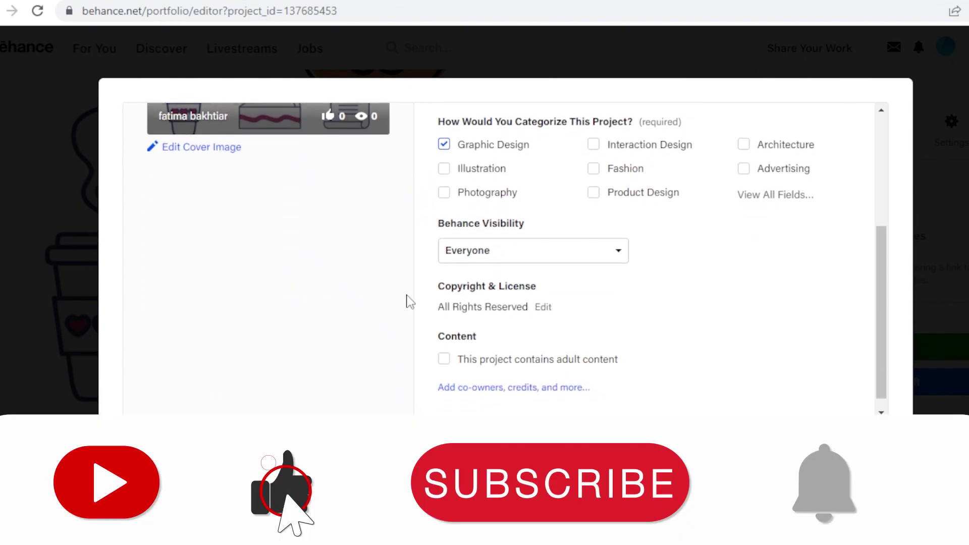
{"action": "left_click", "coordinate": [567, 262]}
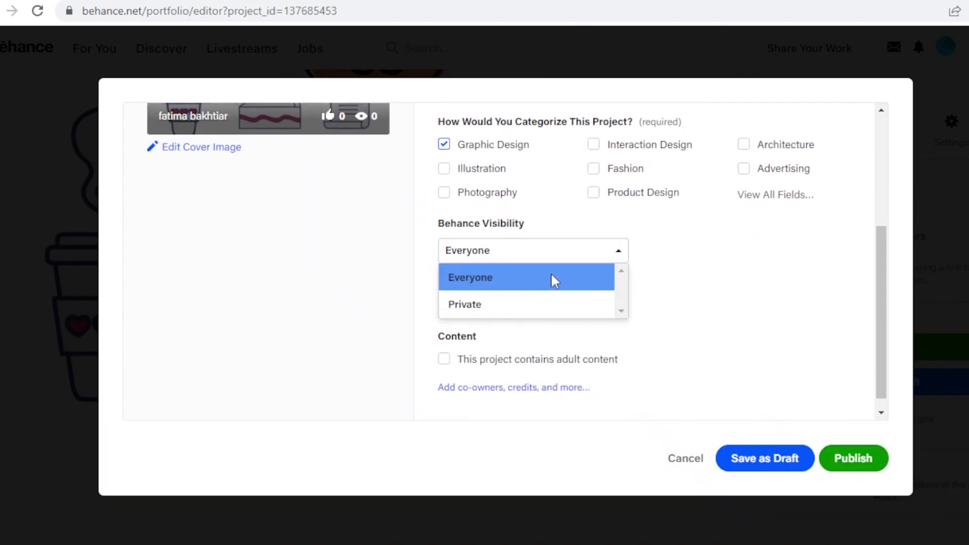
{"action": "left_click", "coordinate": [553, 278]}
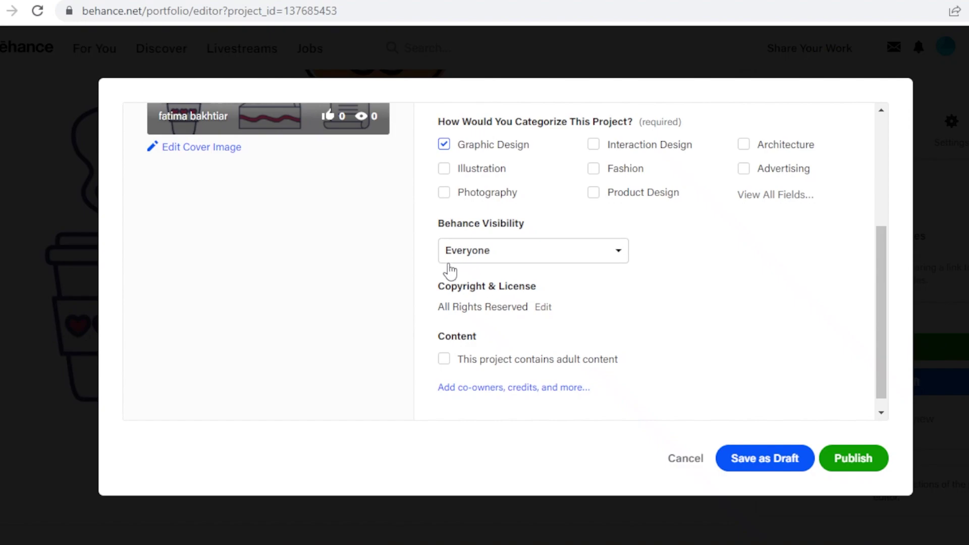
{"action": "left_click", "coordinate": [457, 257]}
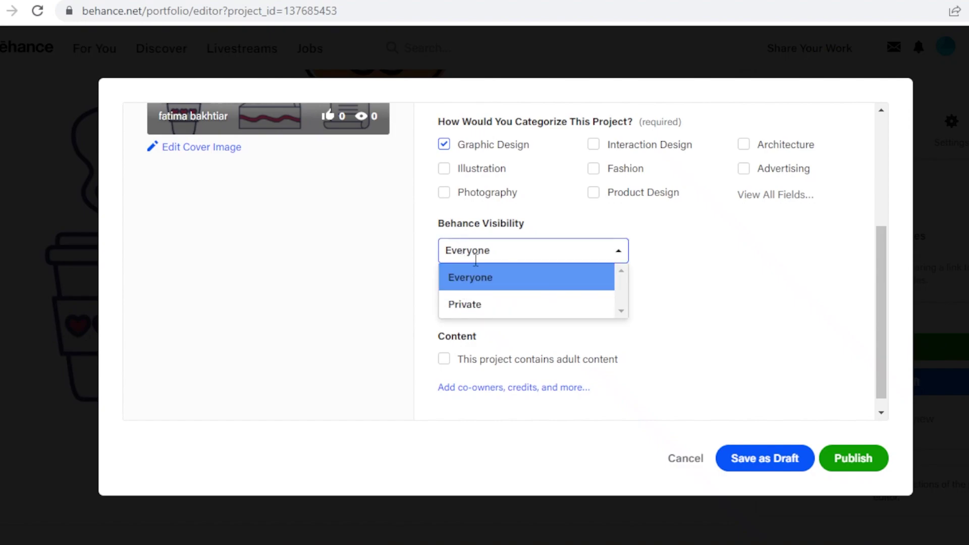
{"action": "left_click", "coordinate": [469, 278]}
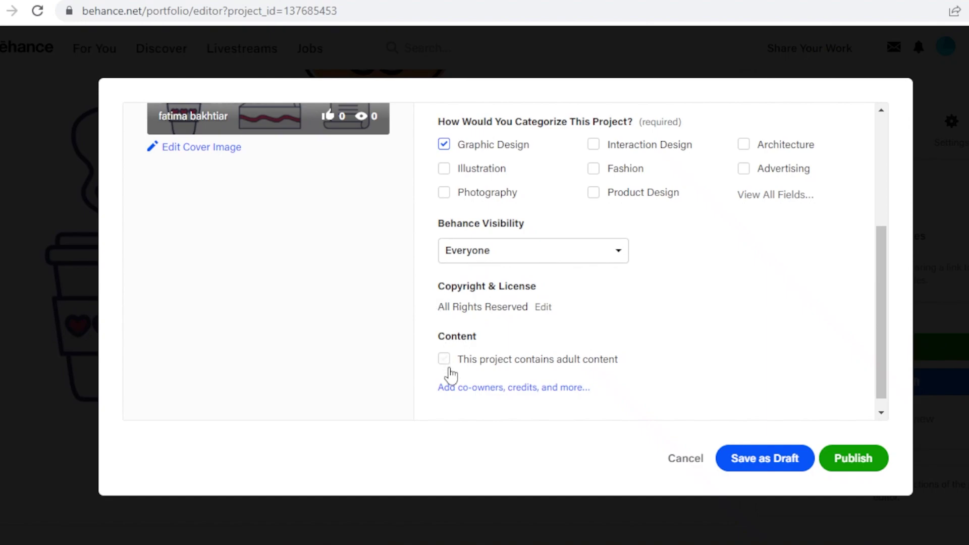
{"action": "scroll", "coordinate": [441, 368], "scroll_direction": "down", "scroll_amount": 1}
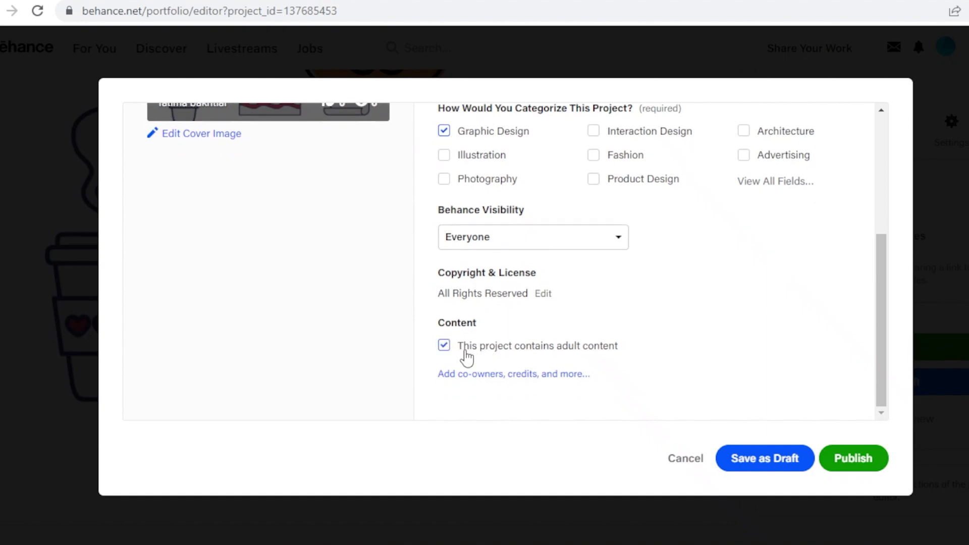
{"action": "left_click", "coordinate": [448, 349]}
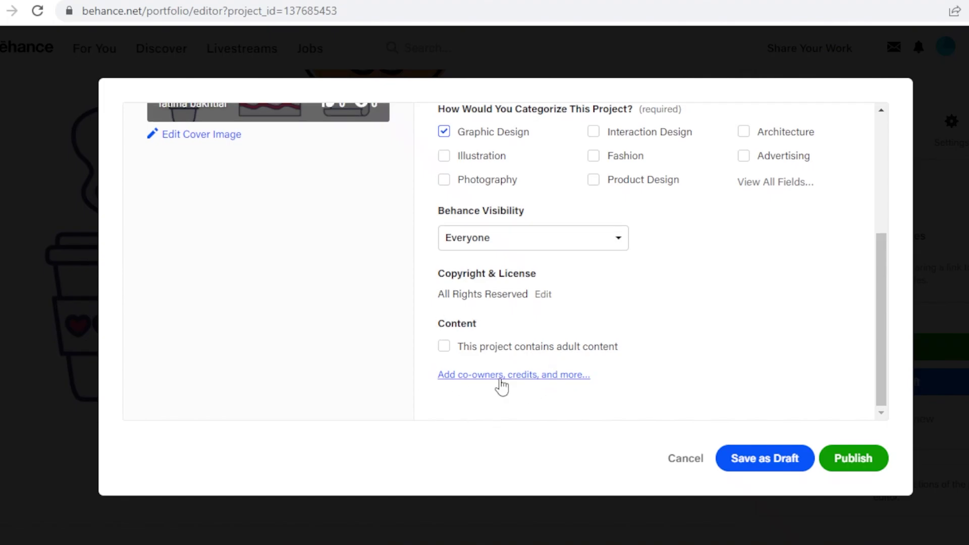
Examine the additional project settings for description, comments and co-owners, and close them without saving.
{"action": "left_click", "coordinate": [498, 377]}
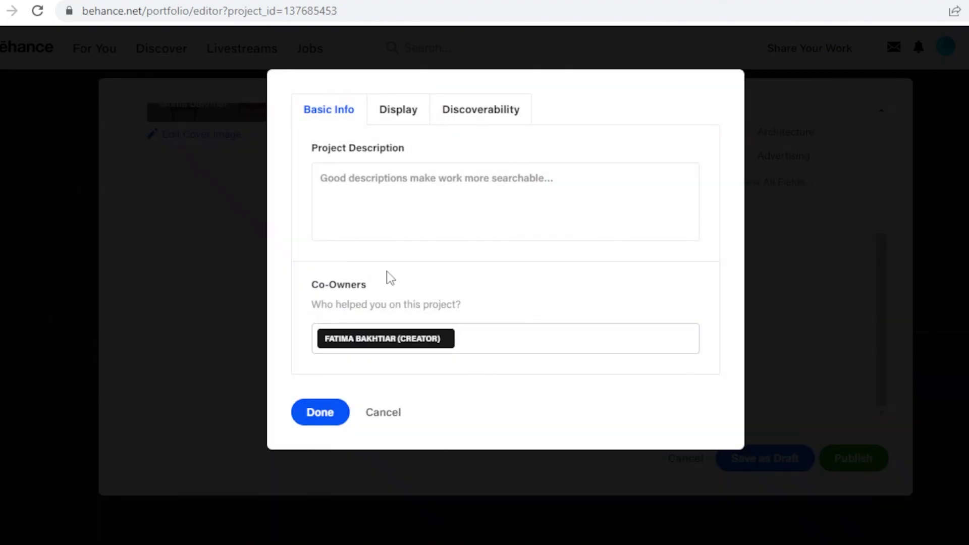
{"action": "left_click", "coordinate": [391, 110]}
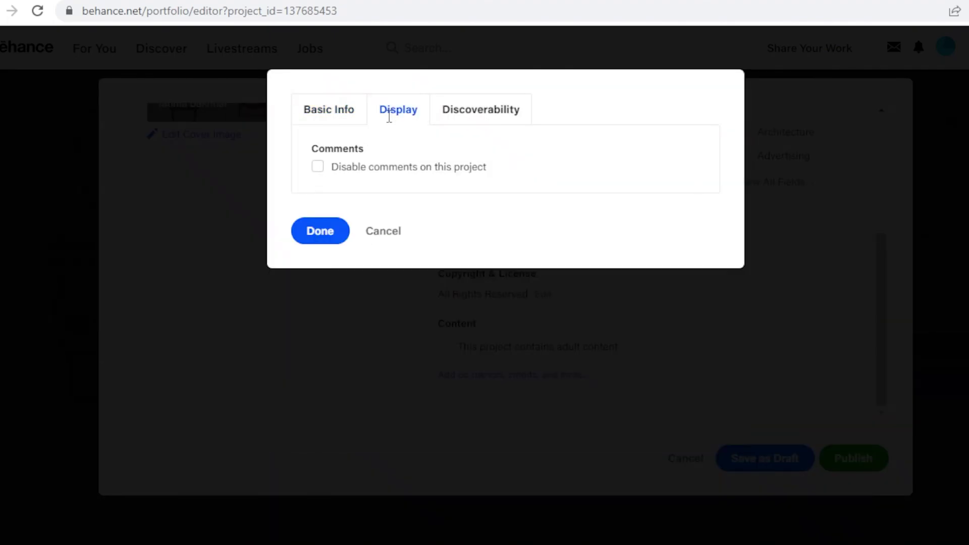
{"action": "left_click", "coordinate": [349, 112]}
{"action": "left_click", "coordinate": [488, 332]}
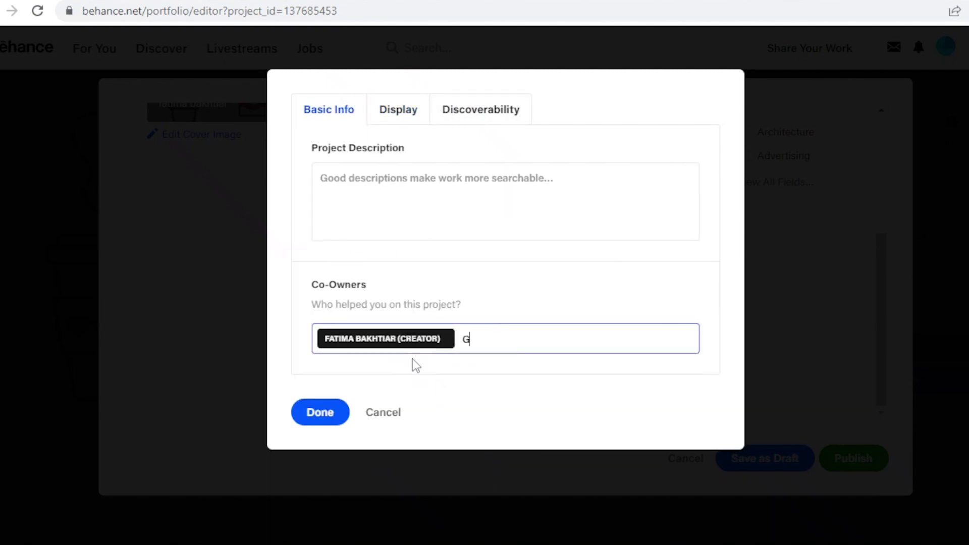
{"action": "key", "text": "BackSpace"}
{"action": "left_click", "coordinate": [383, 412]}
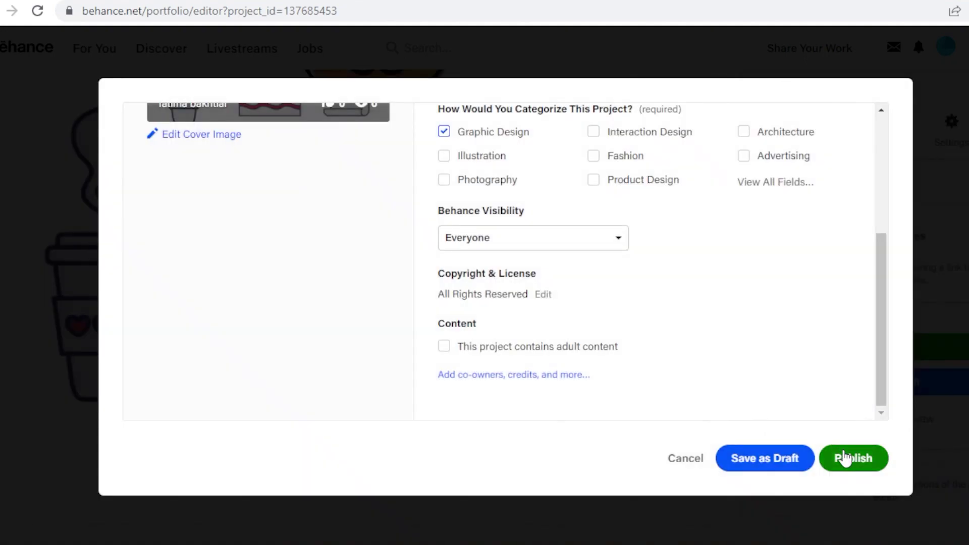
Publish the project.
{"action": "left_click", "coordinate": [845, 457]}
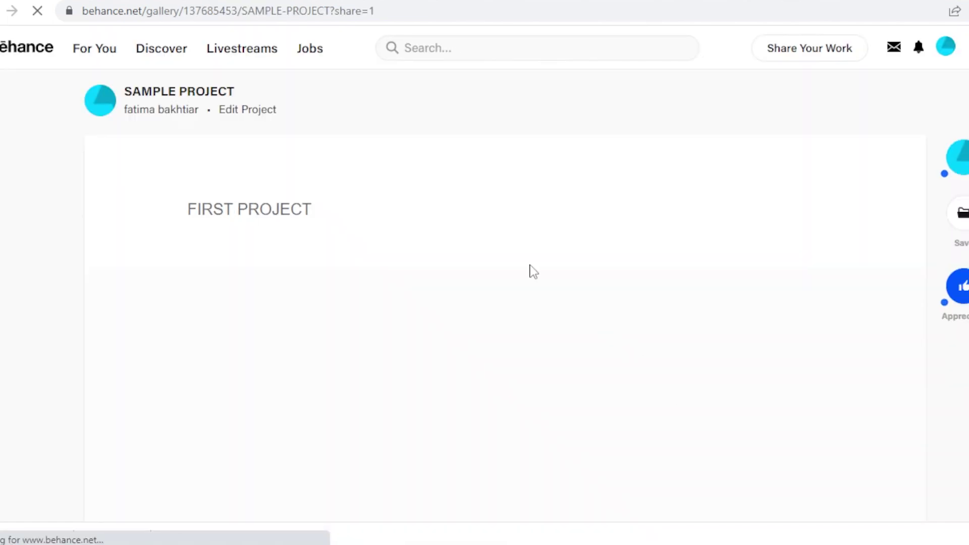
Look through the published SAMPLE PROJECT page from its text and illustrations to its closing section.
{"action": "scroll", "coordinate": [535, 288], "scroll_direction": "down", "scroll_amount": 1}
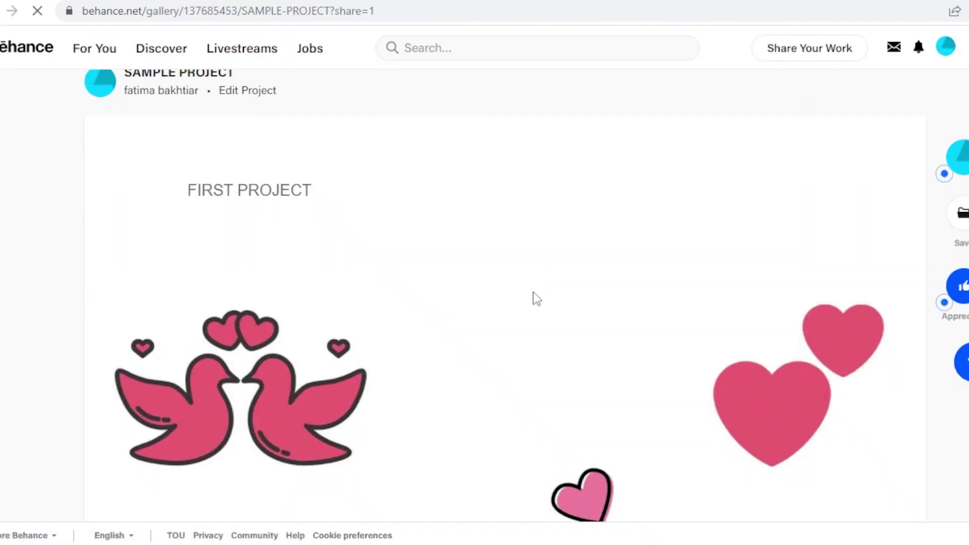
{"action": "scroll", "coordinate": [537, 298], "scroll_direction": "down", "scroll_amount": 15}
{"action": "scroll", "coordinate": [355, 310], "scroll_direction": "up", "scroll_amount": 6}
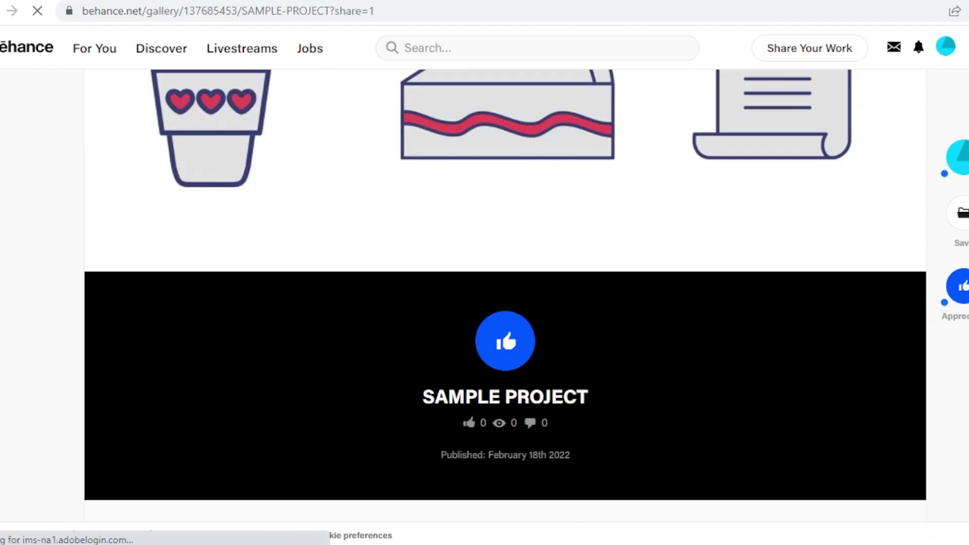
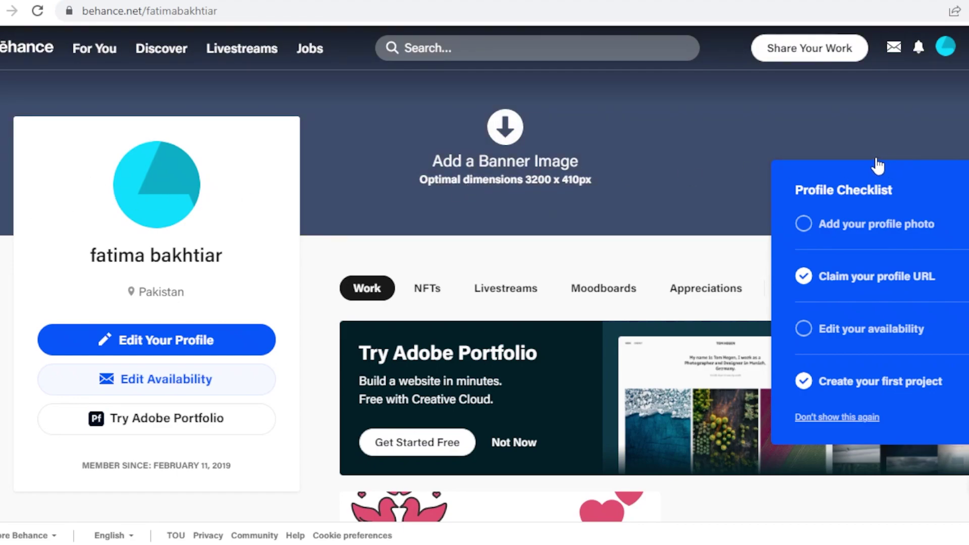
Check the profile's banner image upload without choosing a file, and view the management options of the published SAMPLE PROJECT.
{"action": "left_click", "coordinate": [927, 131]}
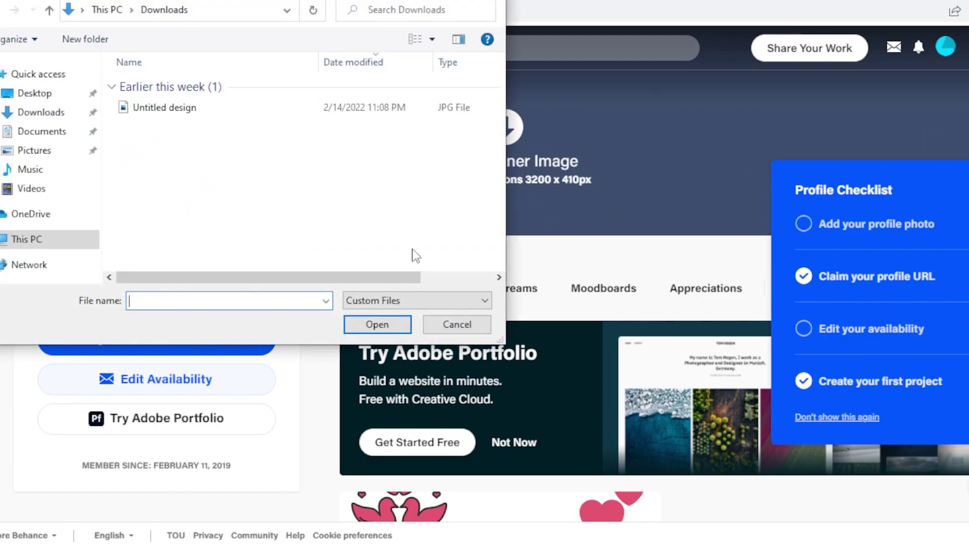
{"action": "key", "text": "Escape"}
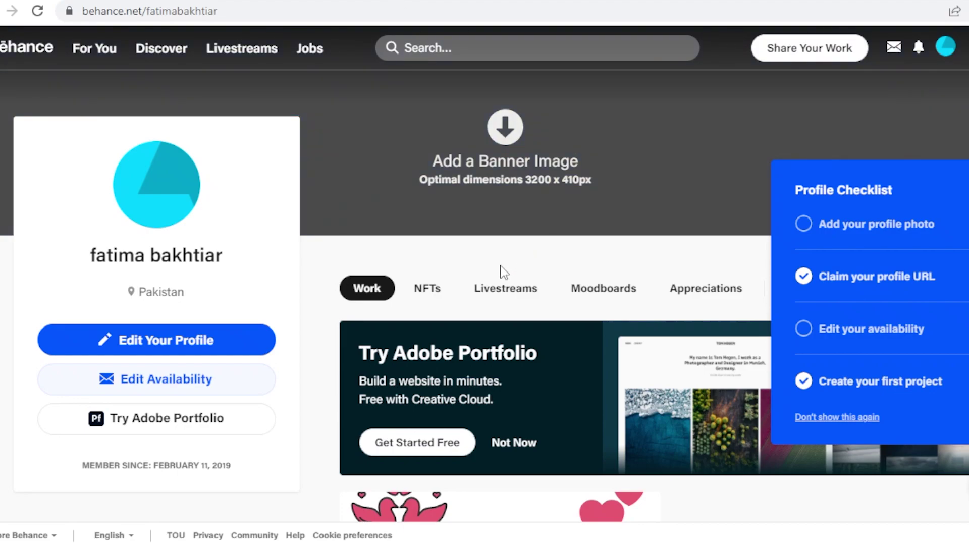
{"action": "scroll", "coordinate": [511, 320], "scroll_direction": "down", "scroll_amount": 3}
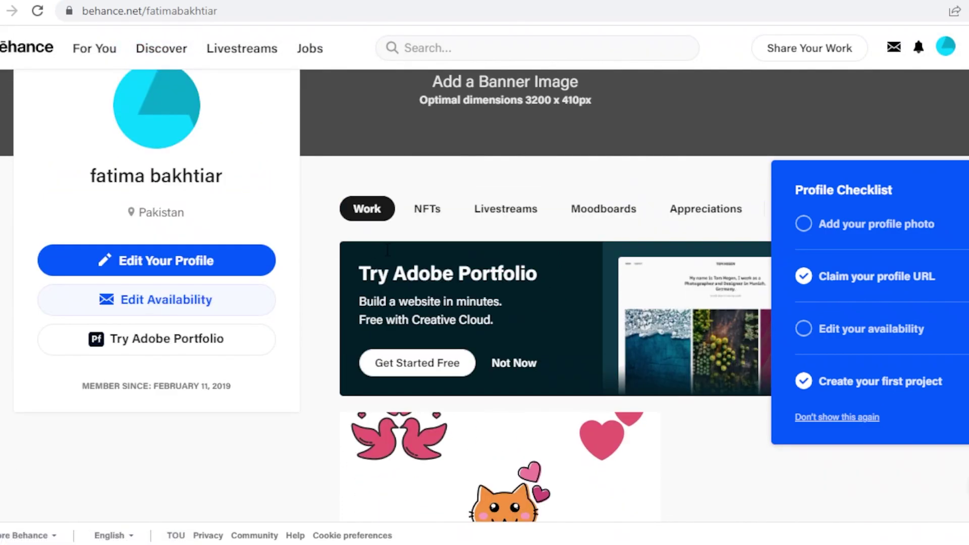
{"action": "scroll", "coordinate": [417, 210], "scroll_direction": "down", "scroll_amount": 2}
{"action": "left_click", "coordinate": [364, 202]}
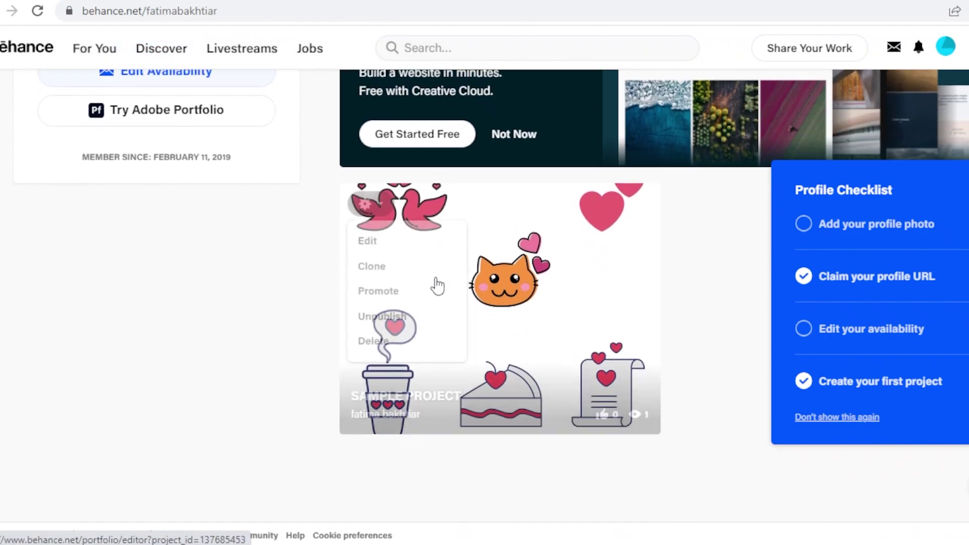
{"action": "scroll", "coordinate": [395, 361], "scroll_direction": "up", "scroll_amount": 3}
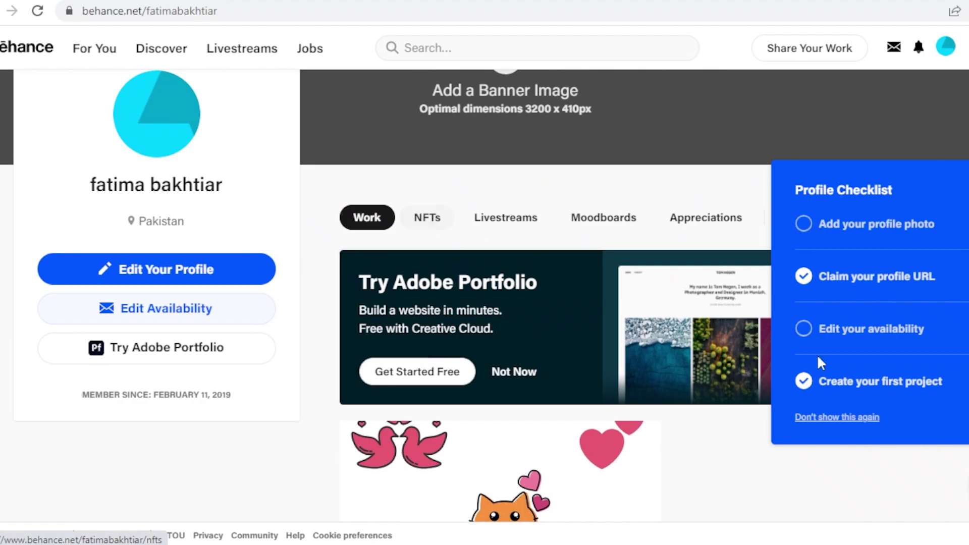
Look through the profile's NFTs, Livestreams and Moodboards sections.
{"action": "left_click", "coordinate": [417, 219]}
{"action": "left_click", "coordinate": [503, 285]}
{"action": "left_click", "coordinate": [617, 296]}
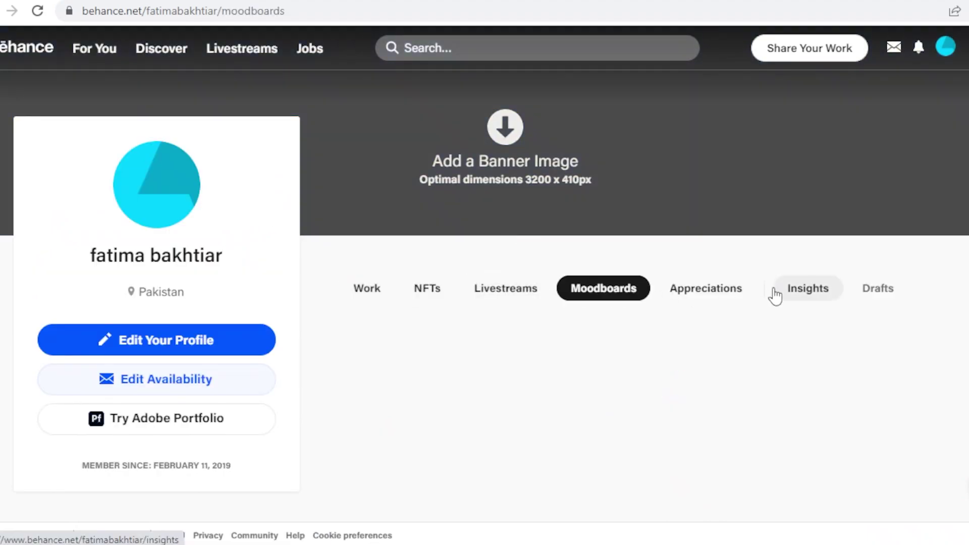
Examine the profile's Insights statistics and its Drafts section, and return to the published work.
{"action": "left_click", "coordinate": [802, 298]}
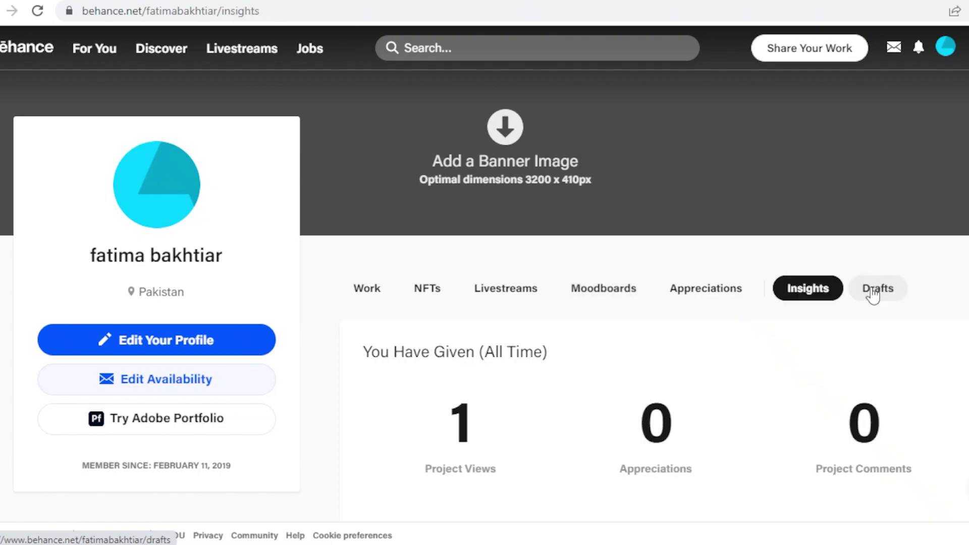
{"action": "scroll", "coordinate": [468, 238], "scroll_direction": "down", "scroll_amount": 2}
{"action": "scroll", "coordinate": [606, 202], "scroll_direction": "down", "scroll_amount": 3}
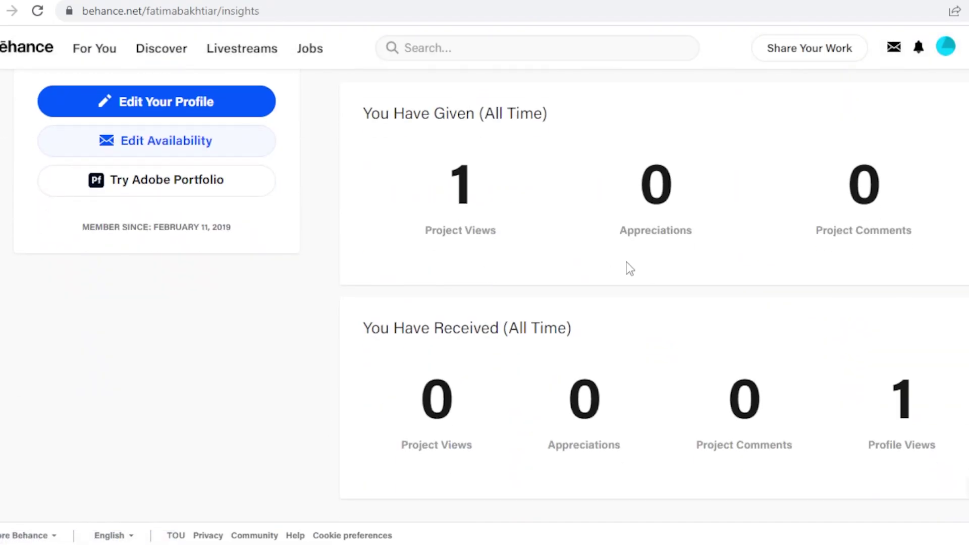
{"action": "scroll", "coordinate": [628, 266], "scroll_direction": "down", "scroll_amount": 1}
{"action": "scroll", "coordinate": [644, 294], "scroll_direction": "up", "scroll_amount": 2}
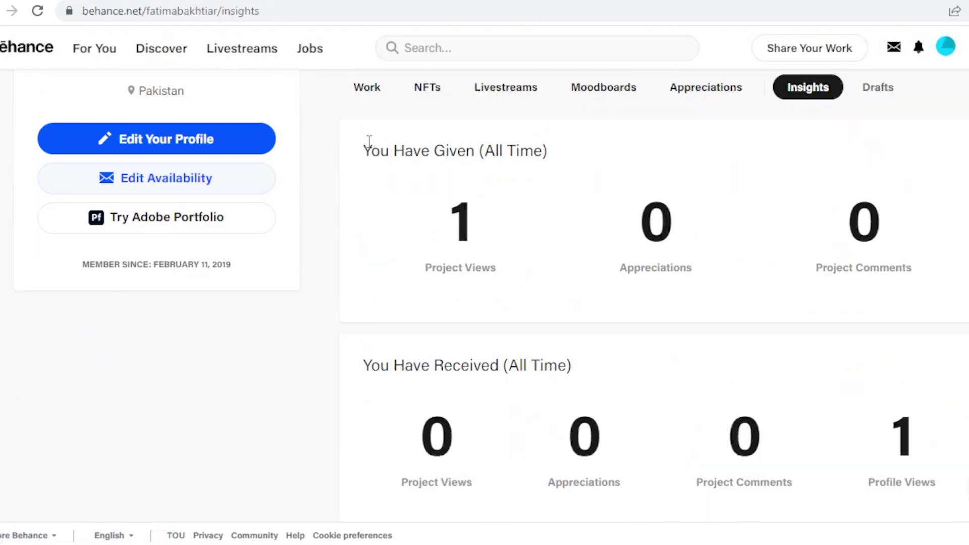
{"action": "scroll", "coordinate": [752, 215], "scroll_direction": "down", "scroll_amount": 1}
{"action": "scroll", "coordinate": [818, 197], "scroll_direction": "up", "scroll_amount": 3}
{"action": "left_click", "coordinate": [865, 170]}
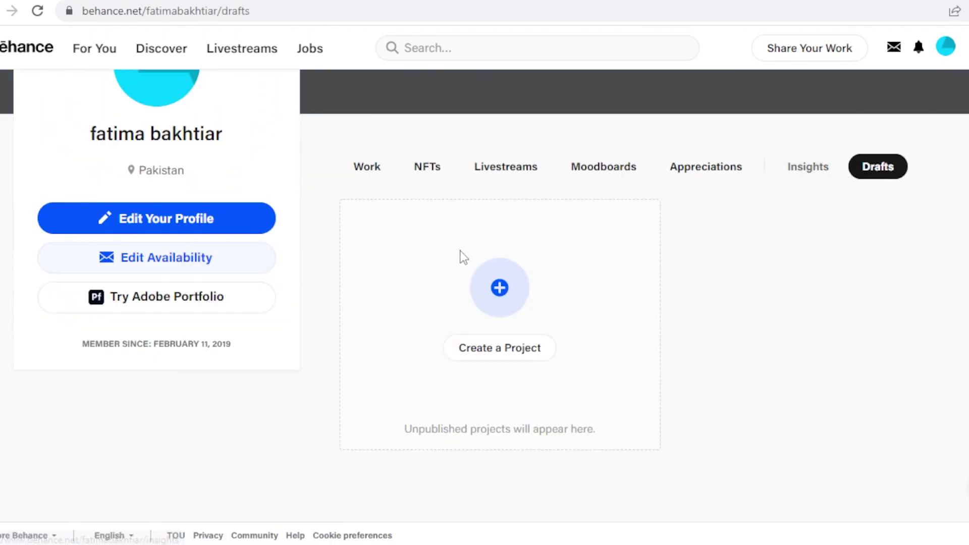
{"action": "left_click", "coordinate": [354, 172]}
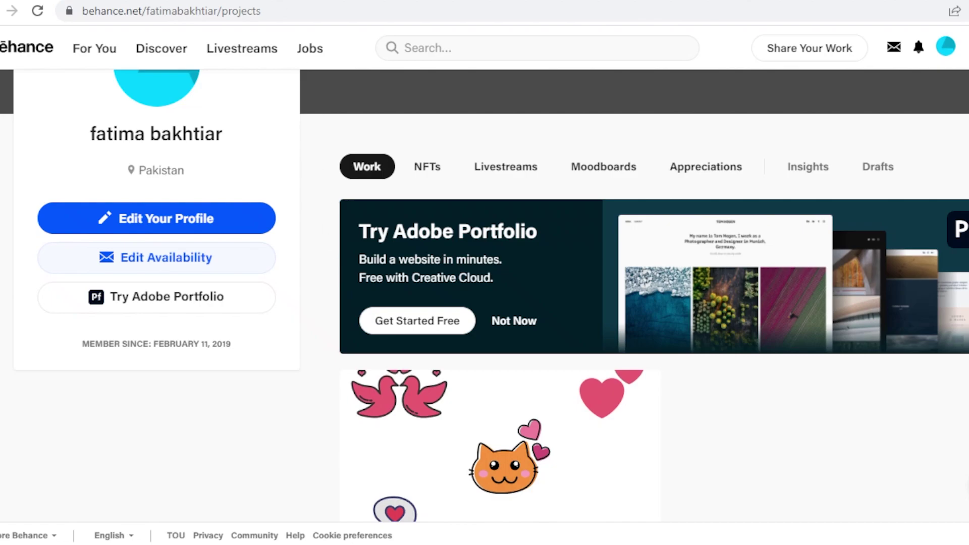
Open the Canva website in a new browser tab.
{"action": "key", "text": "ctrl+l"}
{"action": "type", "text": "CAN"}
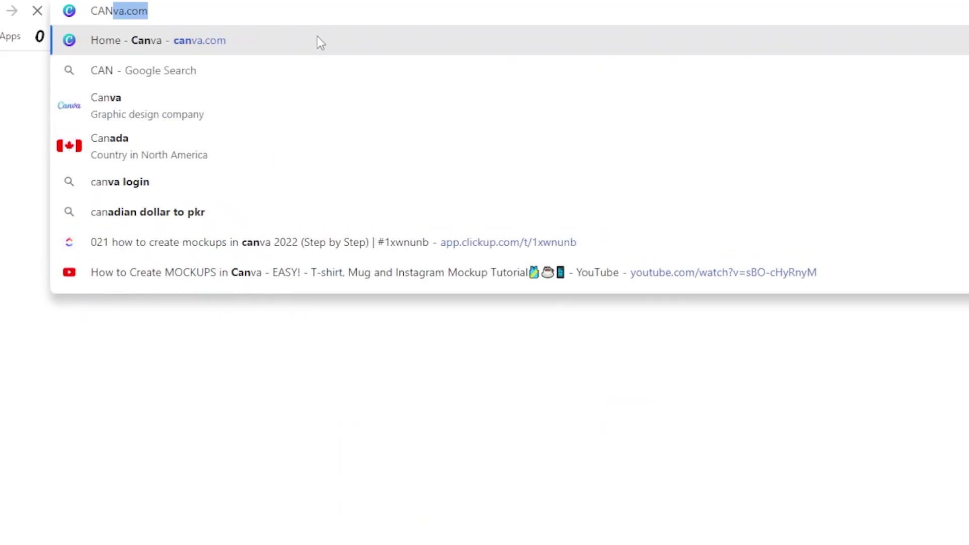
{"action": "key", "text": "Return"}
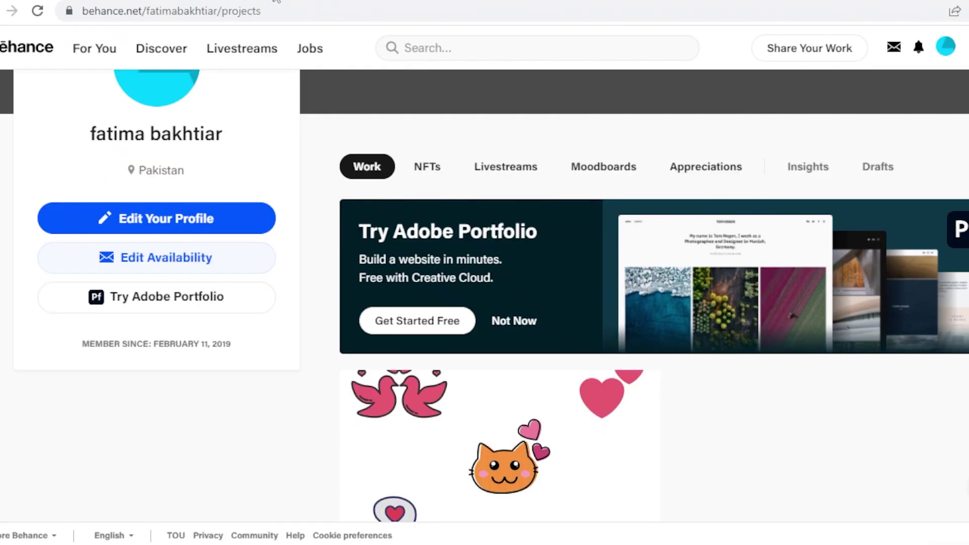
Review the banner area with its optimal dimensions and the published project on the Behance profile.
{"action": "scroll", "coordinate": [675, 223], "scroll_direction": "up", "scroll_amount": 3}
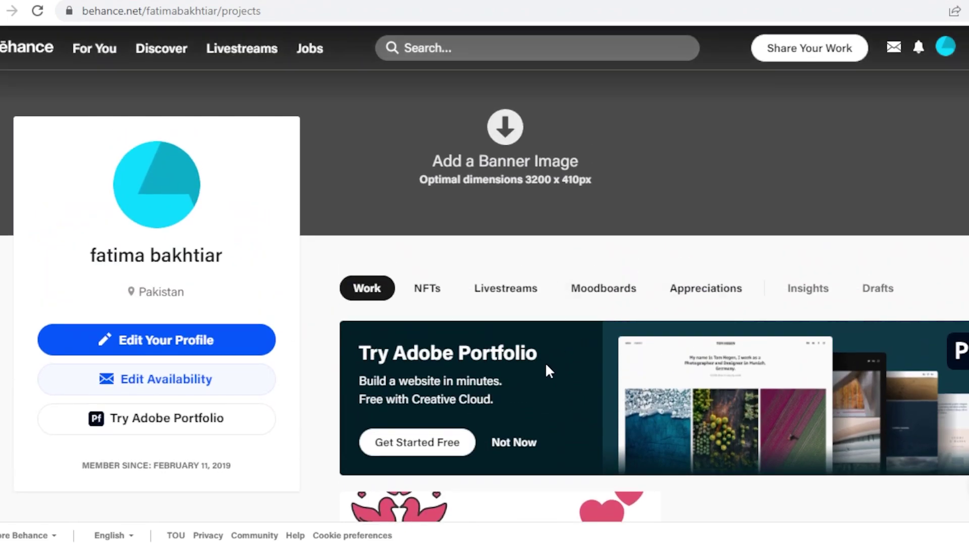
{"action": "scroll", "coordinate": [926, 206], "scroll_direction": "down", "scroll_amount": 5}
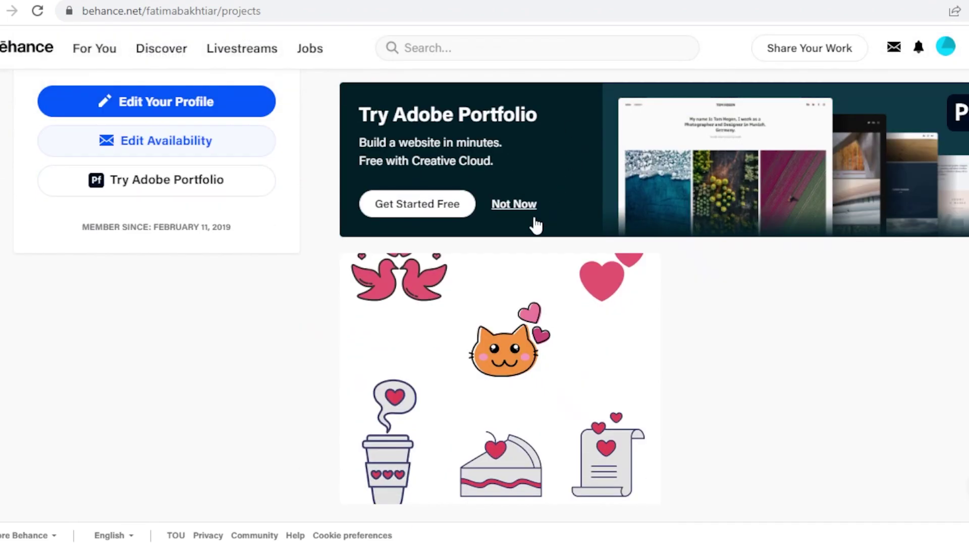
{"action": "scroll", "coordinate": [535, 222], "scroll_direction": "up", "scroll_amount": 4}
{"action": "scroll", "coordinate": [525, 235], "scroll_direction": "up", "scroll_amount": 2}
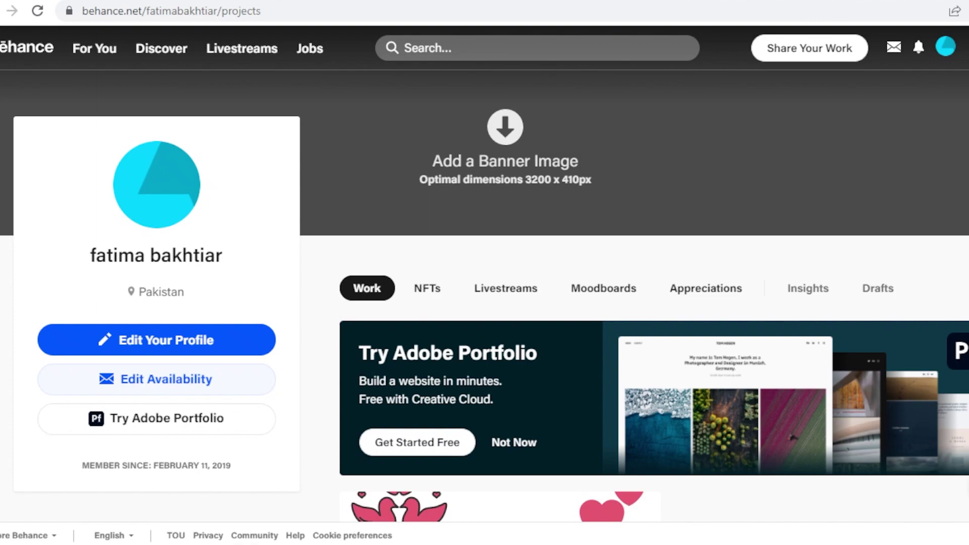
Switch to Canva, dismiss the Canva Pro offer and check the suggested design types.
{"action": "left_click", "coordinate": [406, 1]}
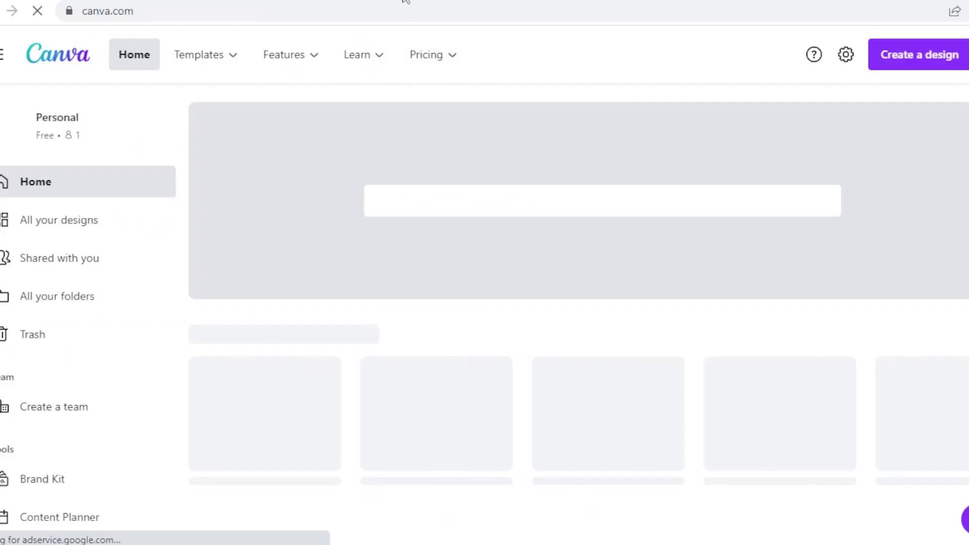
{"action": "left_click", "coordinate": [372, 1]}
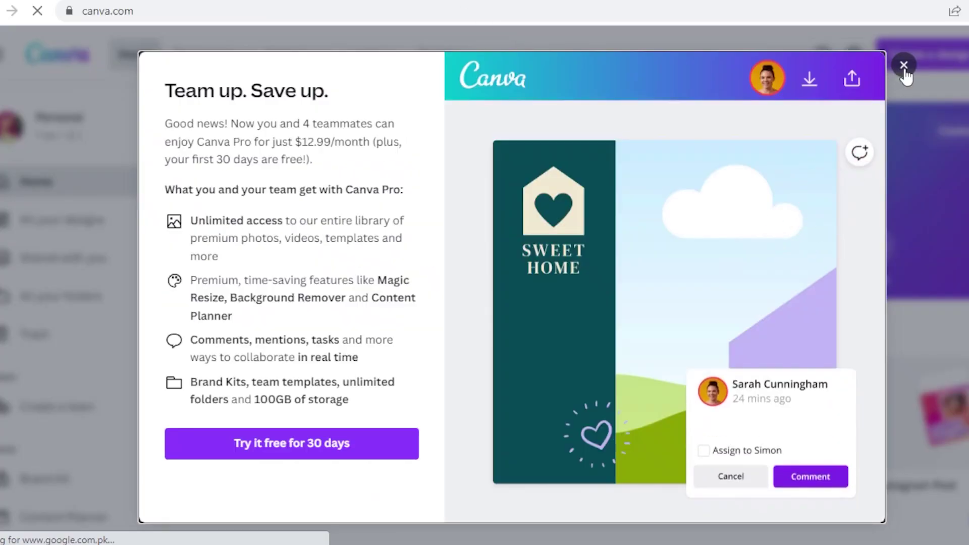
{"action": "left_click", "coordinate": [903, 65]}
{"action": "left_click", "coordinate": [911, 53]}
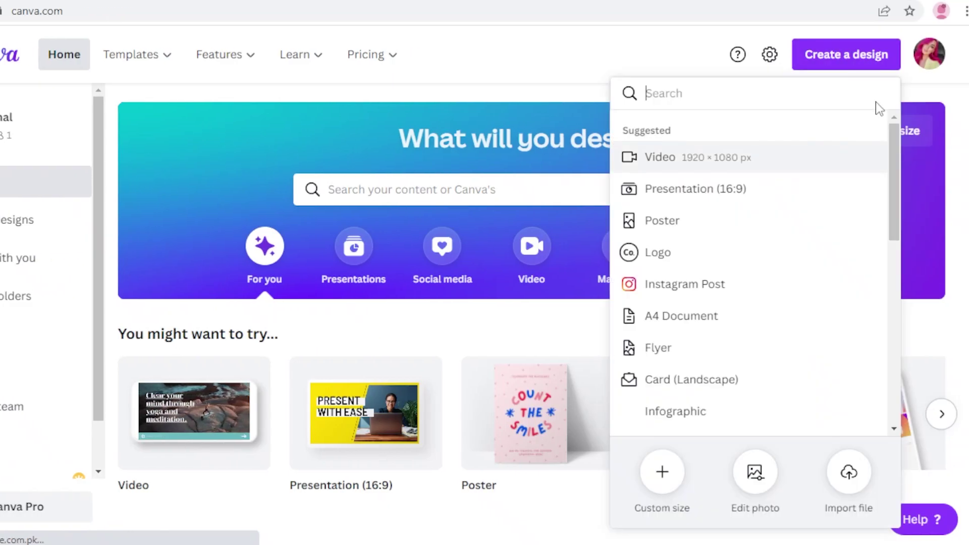
{"action": "left_click", "coordinate": [891, 63]}
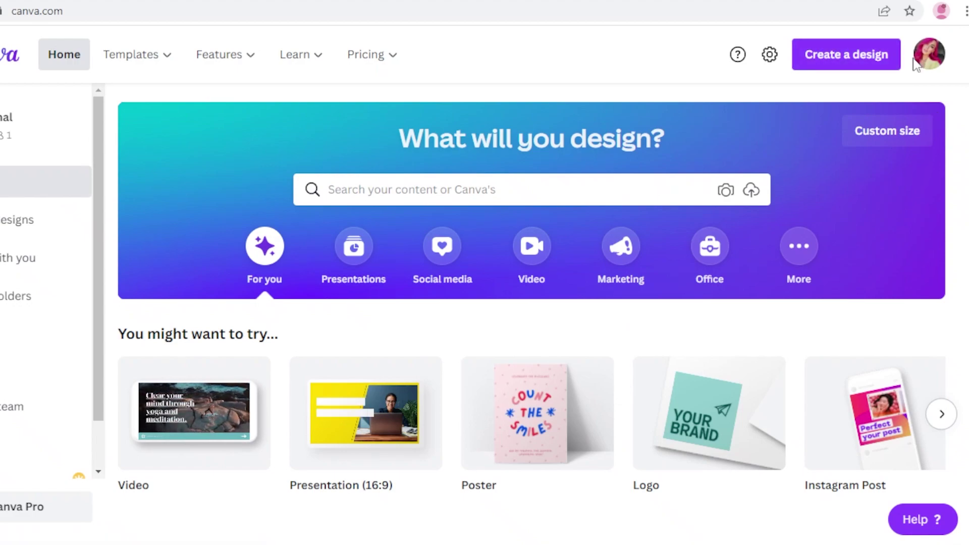
Create a new custom-size Canva design 3200 px wide and 410 px high for the profile banner.
{"action": "left_click", "coordinate": [895, 139]}
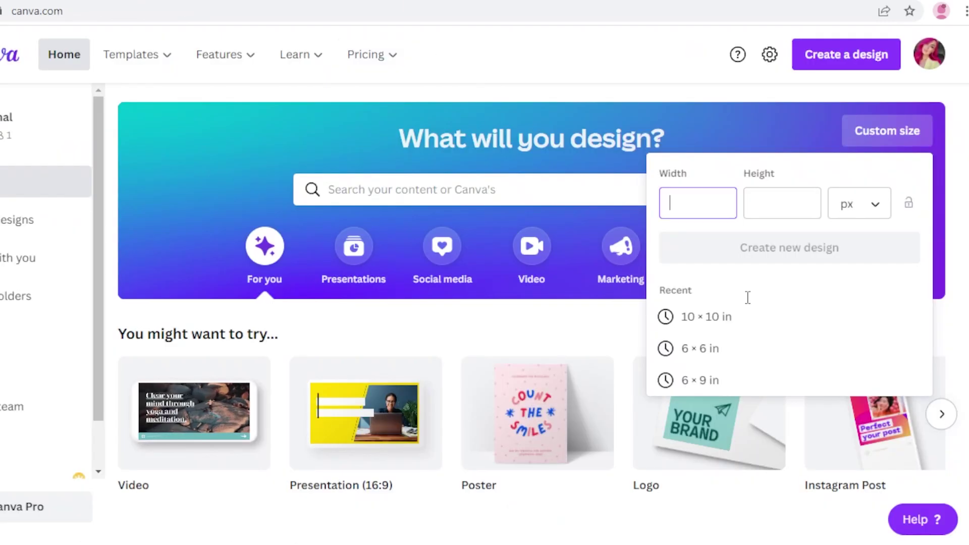
{"action": "type", "text": "3200"}
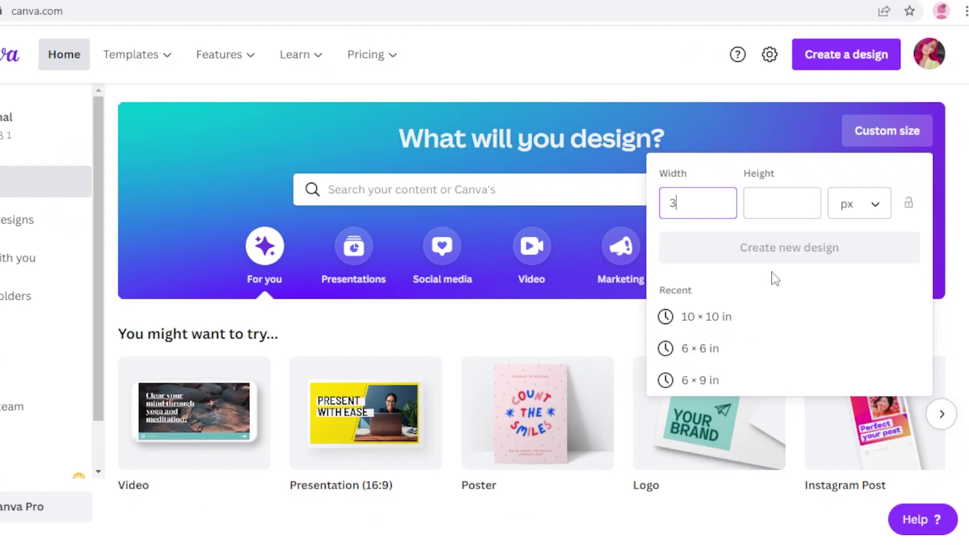
{"action": "left_click", "coordinate": [785, 203]}
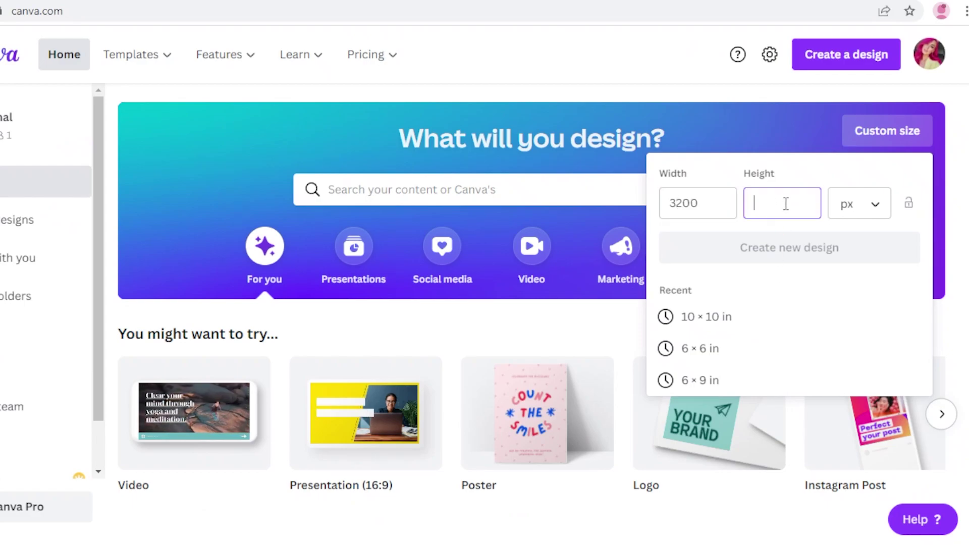
{"action": "type", "text": "410"}
{"action": "left_click", "coordinate": [806, 255]}
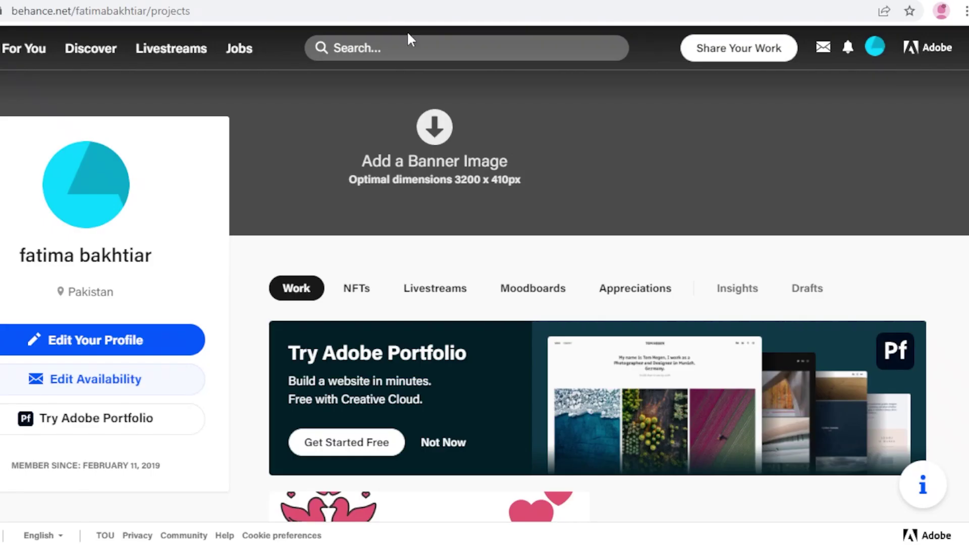
Return to the Behance profile and open it for editing.
{"action": "scroll", "coordinate": [407, 36], "scroll_direction": "down", "scroll_amount": 2}
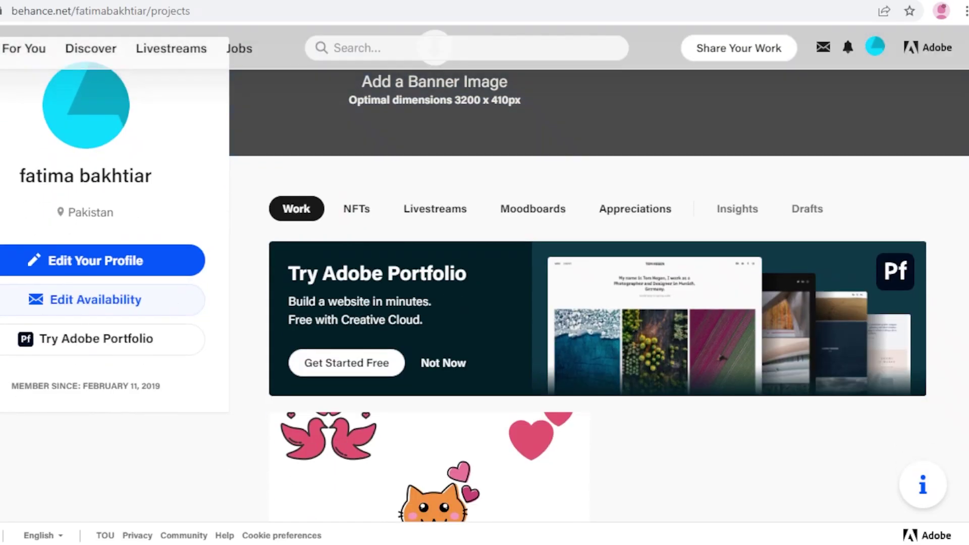
{"action": "scroll", "coordinate": [96, 333], "scroll_direction": "up", "scroll_amount": 2}
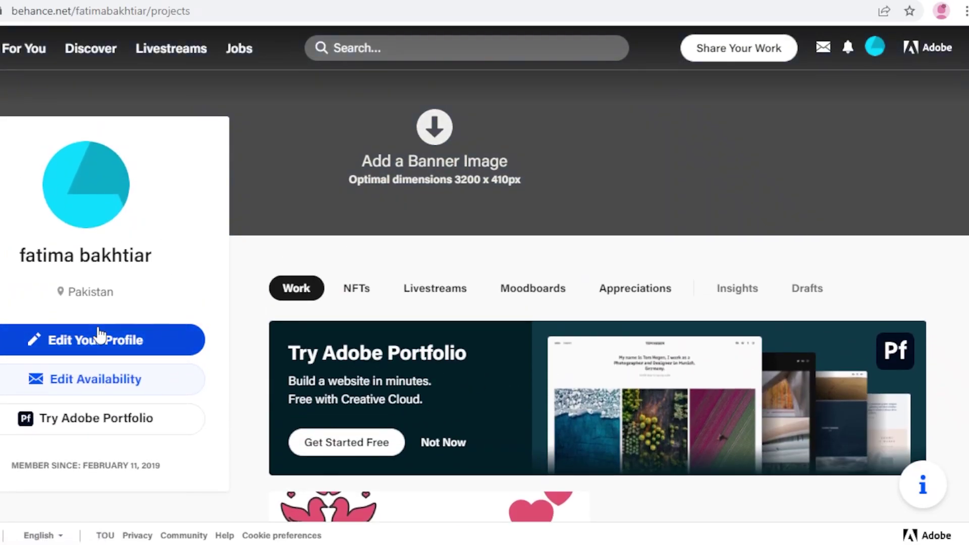
{"action": "left_click", "coordinate": [100, 335]}
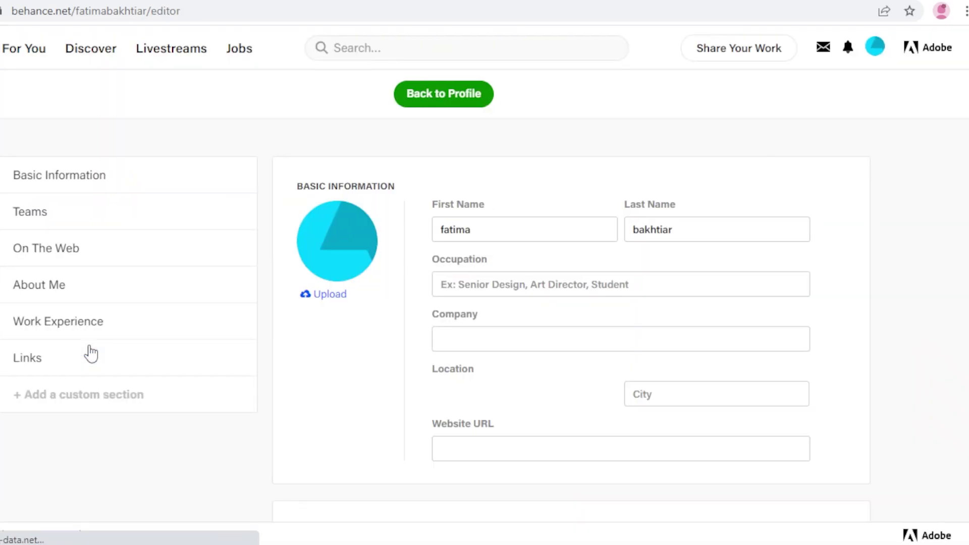
Examine the basic information, teams and social network sections of the Behance profile editor.
{"action": "scroll", "coordinate": [584, 283], "scroll_direction": "down", "scroll_amount": 6}
{"action": "scroll", "coordinate": [458, 264], "scroll_direction": "up", "scroll_amount": 5}
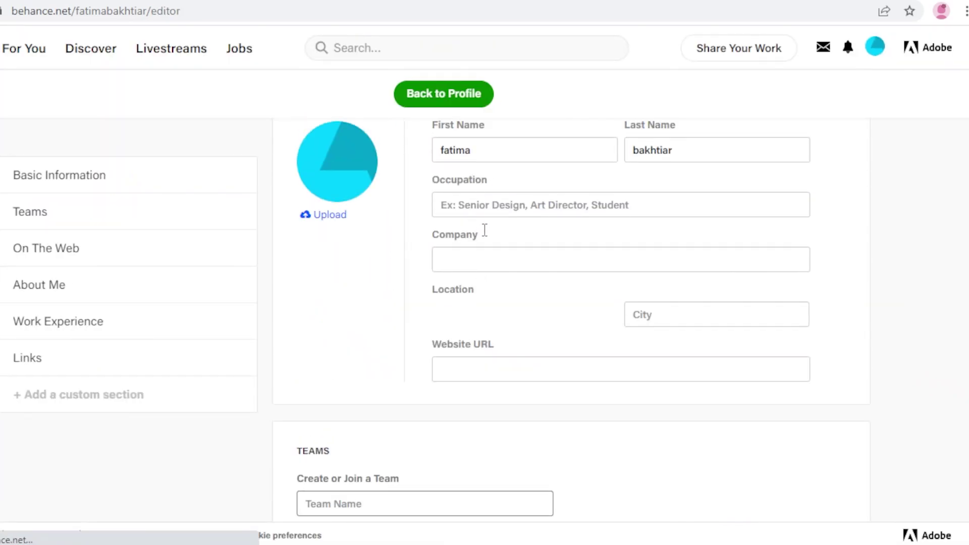
{"action": "scroll", "coordinate": [489, 268], "scroll_direction": "down", "scroll_amount": 8}
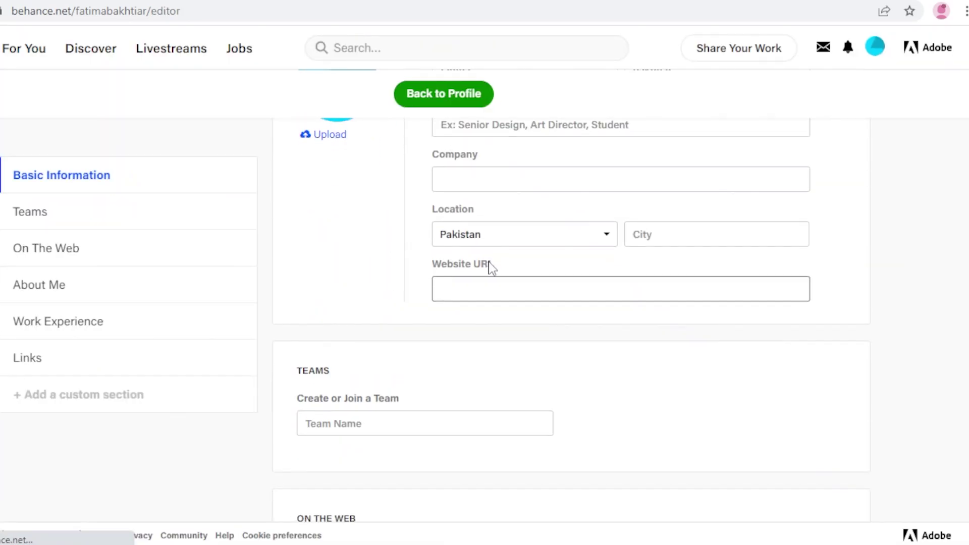
{"action": "scroll", "coordinate": [437, 281], "scroll_direction": "up", "scroll_amount": 2}
{"action": "scroll", "coordinate": [358, 245], "scroll_direction": "down", "scroll_amount": 2}
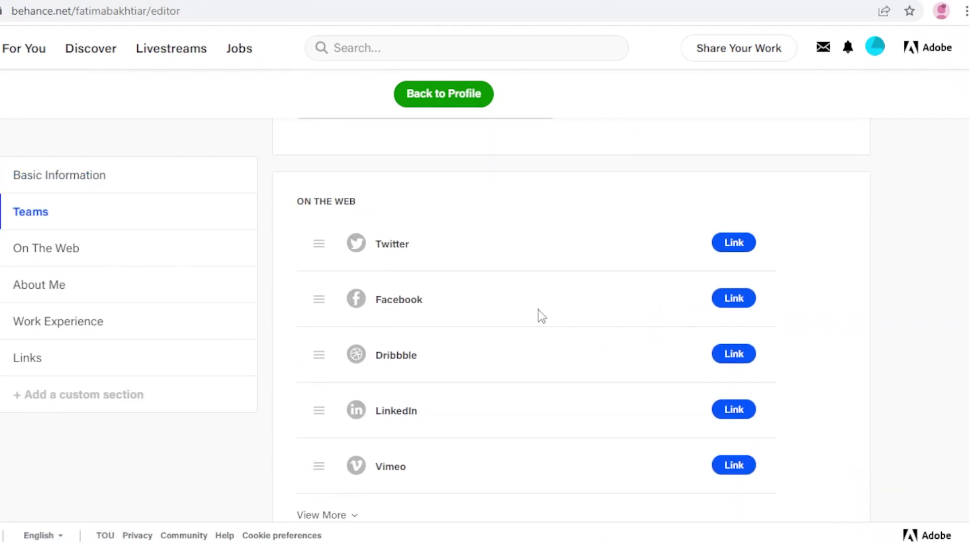
{"action": "scroll", "coordinate": [538, 310], "scroll_direction": "down", "scroll_amount": 5}
{"action": "scroll", "coordinate": [409, 346], "scroll_direction": "down", "scroll_amount": 2}
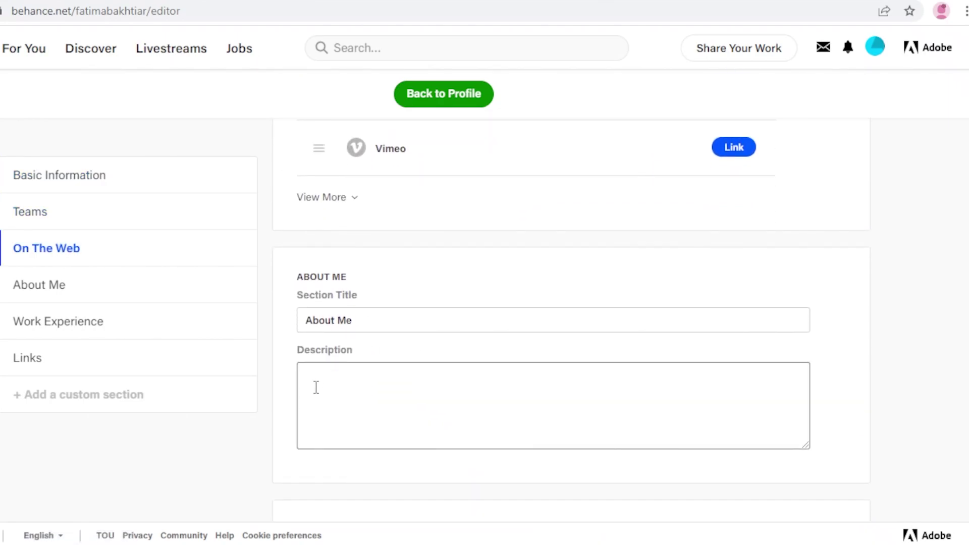
Retitle the About Me section "My Art Journey" and enter the description "I started drawing when I was 4...".
{"action": "scroll", "coordinate": [400, 313], "scroll_direction": "down", "scroll_amount": 2}
{"action": "double_click", "coordinate": [380, 241]}
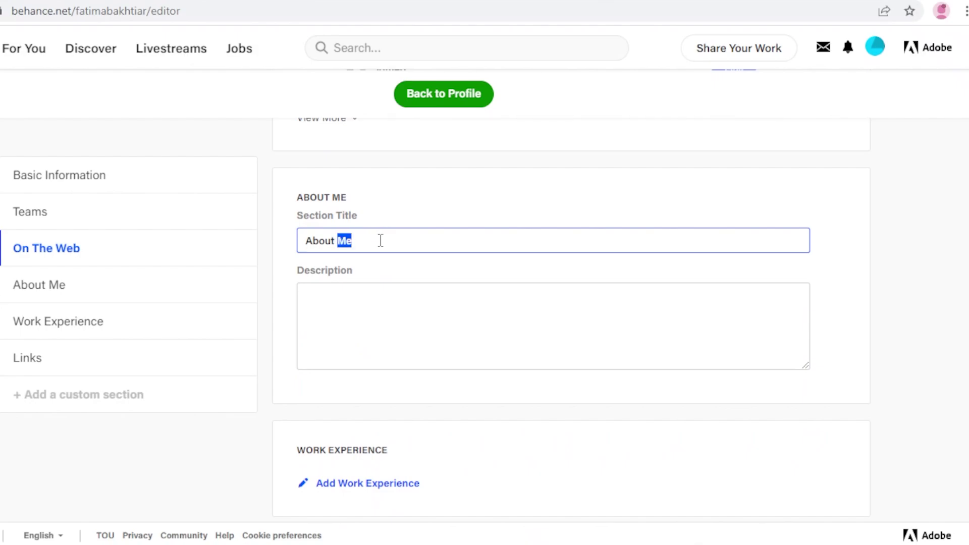
{"action": "key", "text": "ctrl+a"}
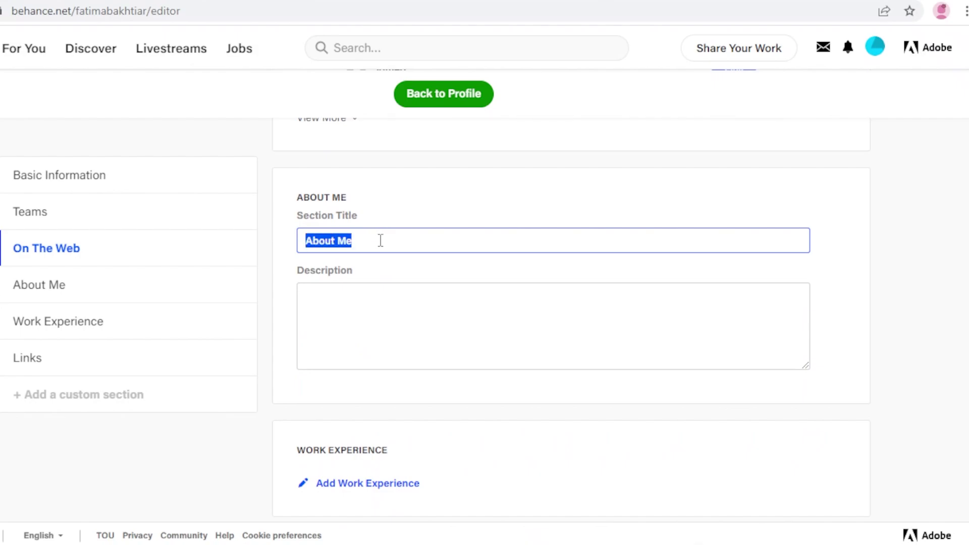
{"action": "key", "text": "BackSpace"}
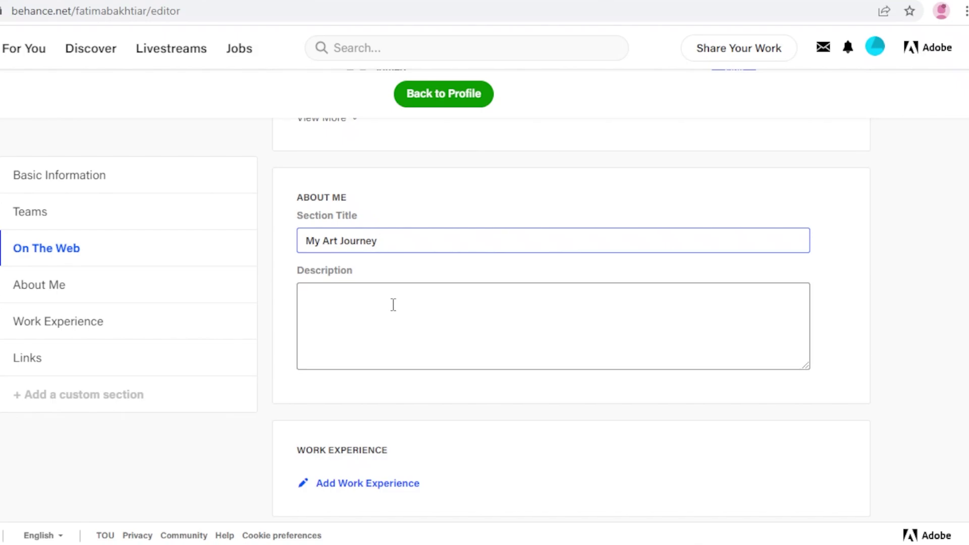
{"action": "left_click", "coordinate": [366, 304]}
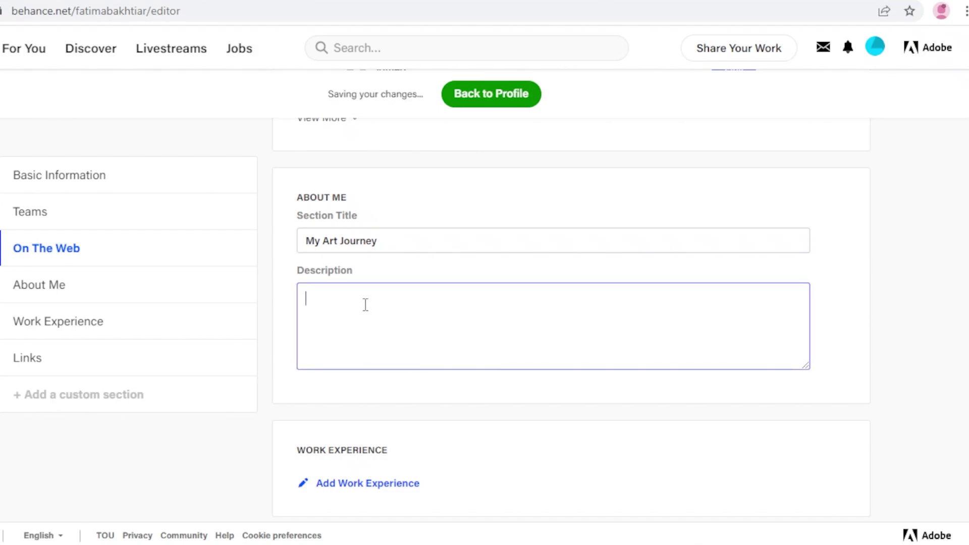
{"action": "type", "text": "A"}
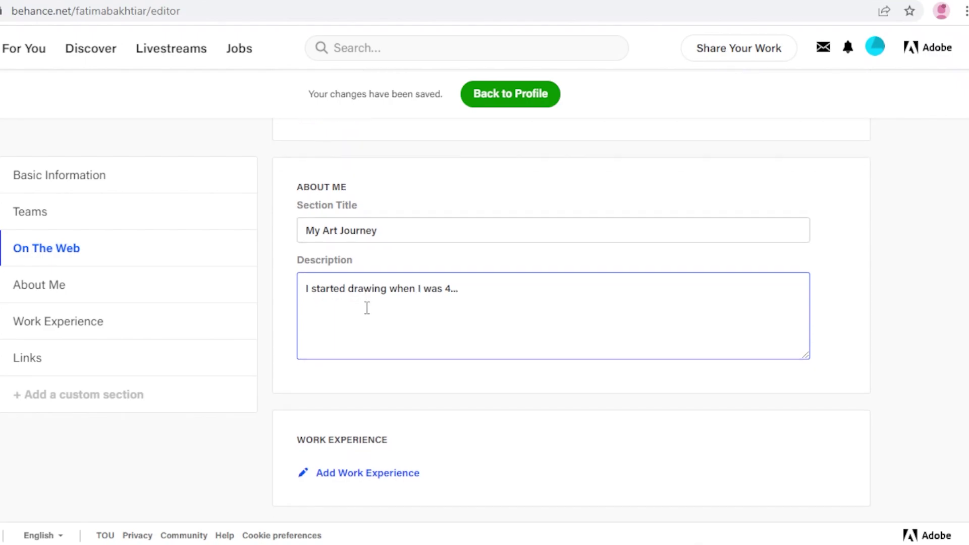
Check the work experience, links and custom section options at the end of the profile editor.
{"action": "scroll", "coordinate": [365, 305], "scroll_direction": "down", "scroll_amount": 5}
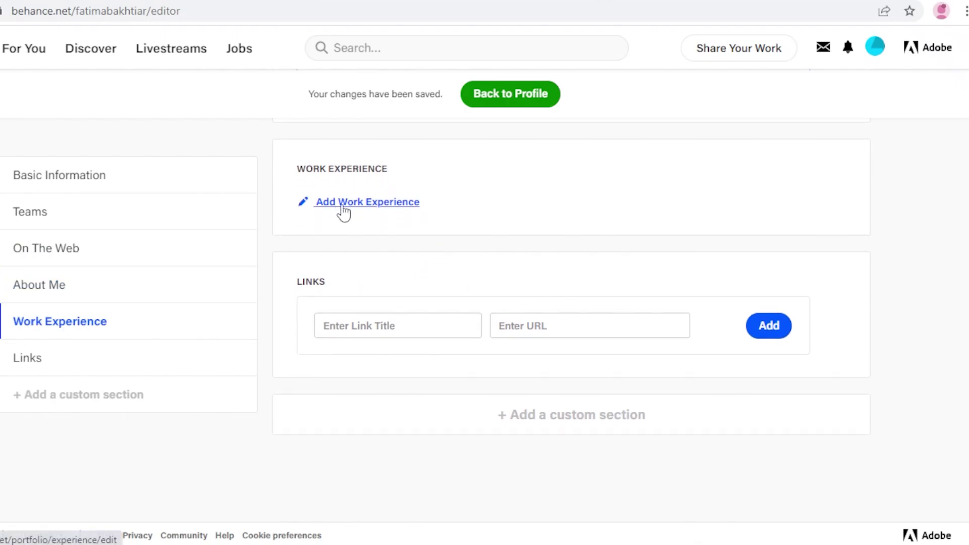
{"action": "left_click", "coordinate": [417, 332]}
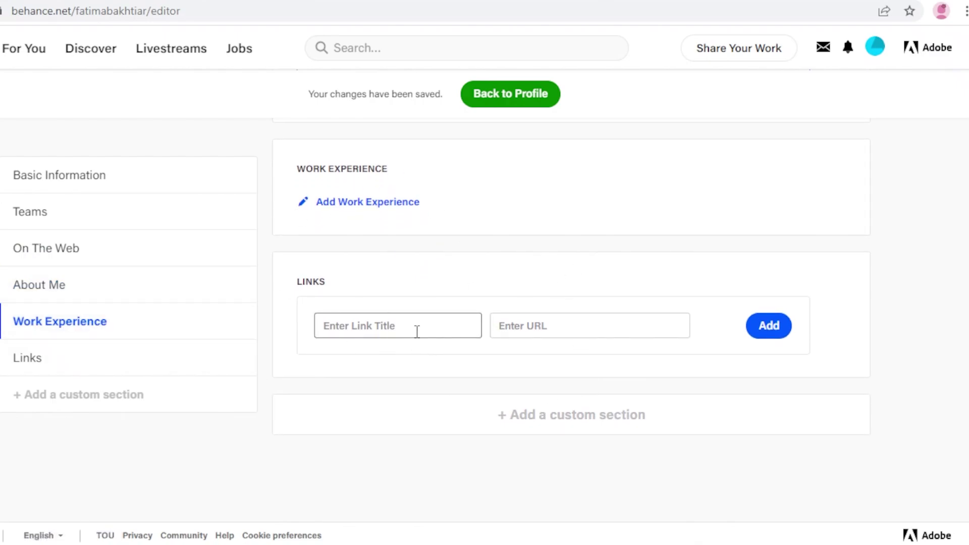
{"action": "scroll", "coordinate": [275, 333], "scroll_direction": "up", "scroll_amount": 10}
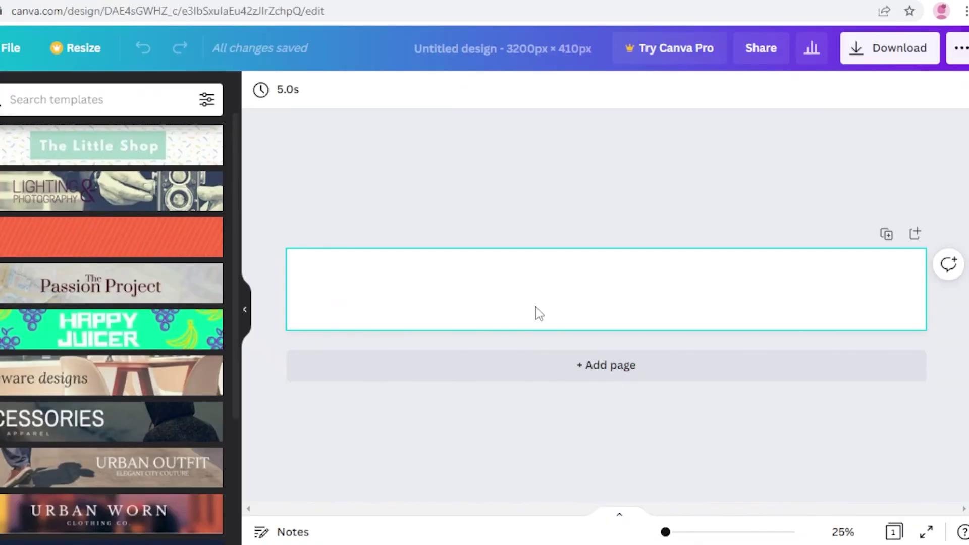
Switch to the Canva banner design and fill its background with the black brand palette color.
{"action": "left_click", "coordinate": [539, 313]}
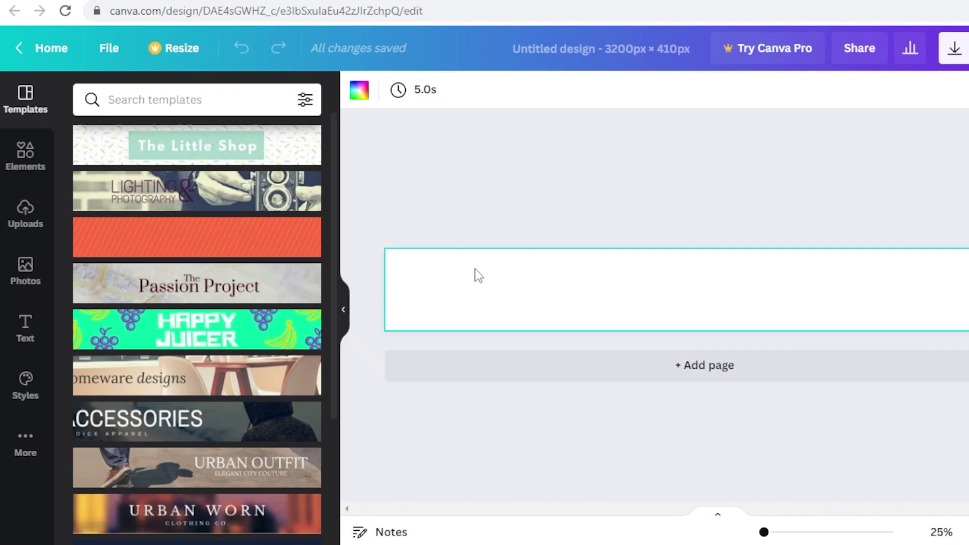
{"action": "left_click", "coordinate": [360, 91]}
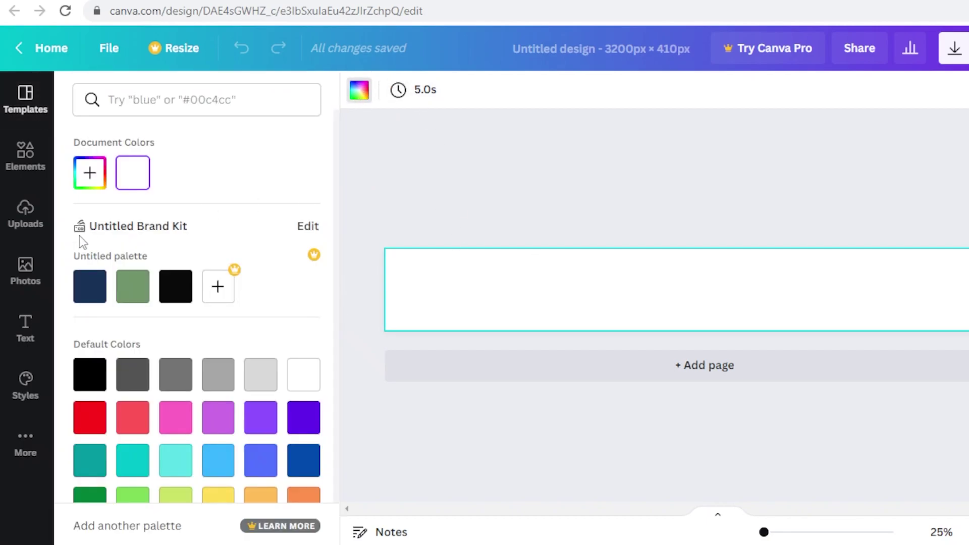
{"action": "left_click", "coordinate": [175, 287]}
{"action": "left_click", "coordinate": [611, 149]}
{"action": "scroll", "coordinate": [96, 398], "scroll_direction": "down", "scroll_amount": 3}
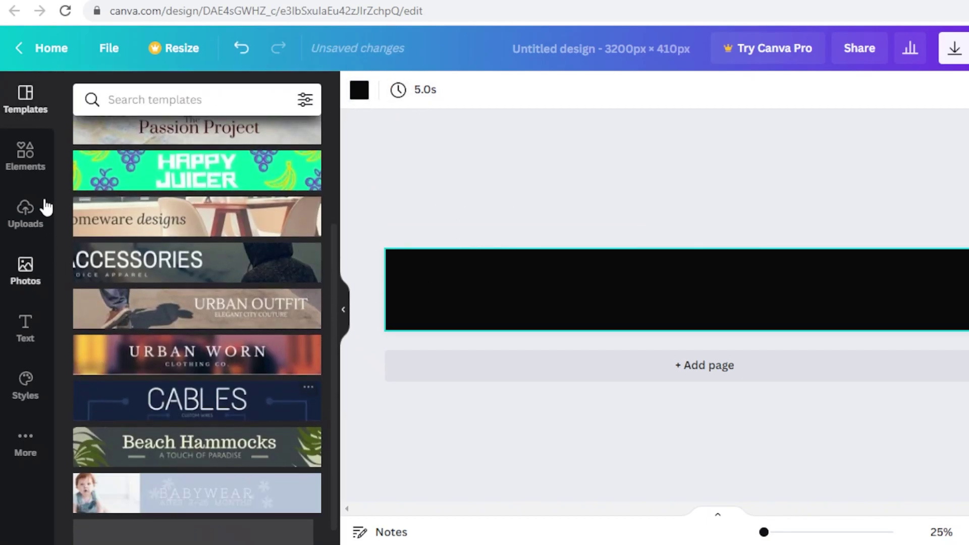
Search the Canva elements for "pink sparkles" and place the pink sparkle cluster in the banner's upper right corner.
{"action": "left_click", "coordinate": [24, 164]}
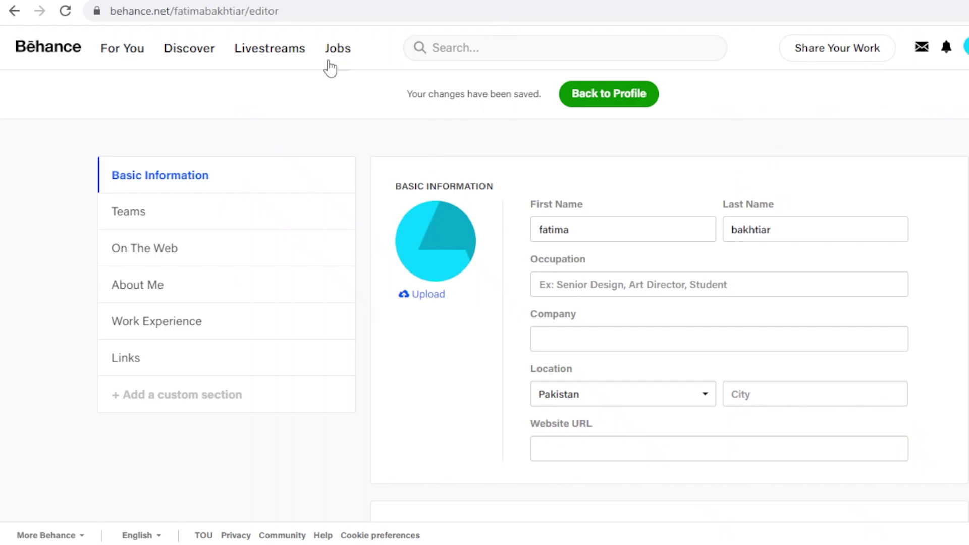
{"action": "left_click", "coordinate": [596, 98]}
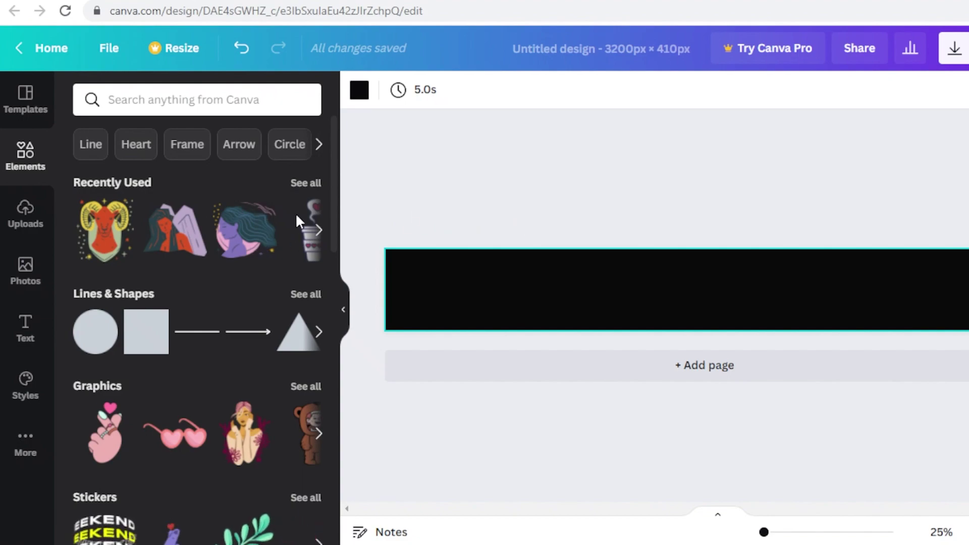
{"action": "left_click", "coordinate": [228, 107]}
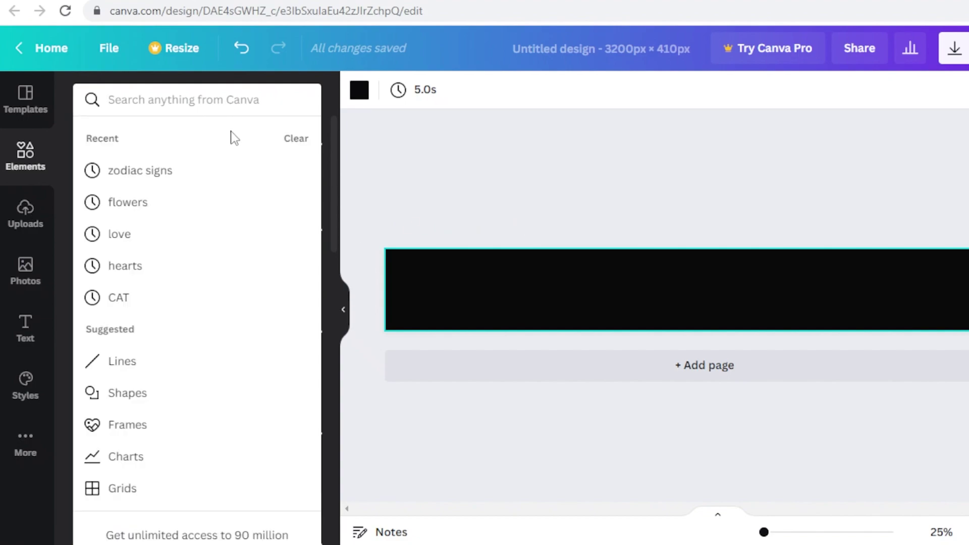
{"action": "type", "text": "pink sparklwa"}
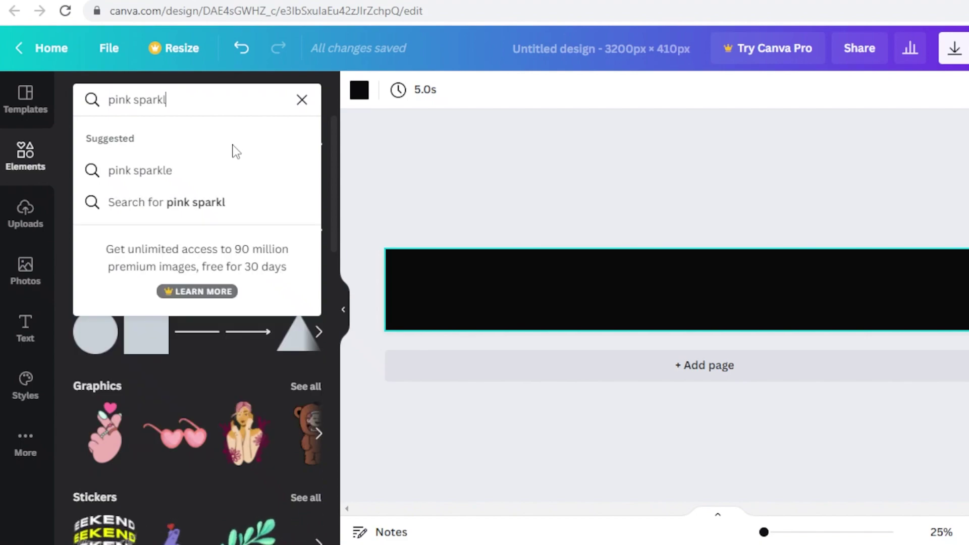
{"action": "key", "text": "BackSpace"}
{"action": "key", "text": "BackSpace"}
{"action": "type", "text": "es"}
{"action": "key", "text": "Return"}
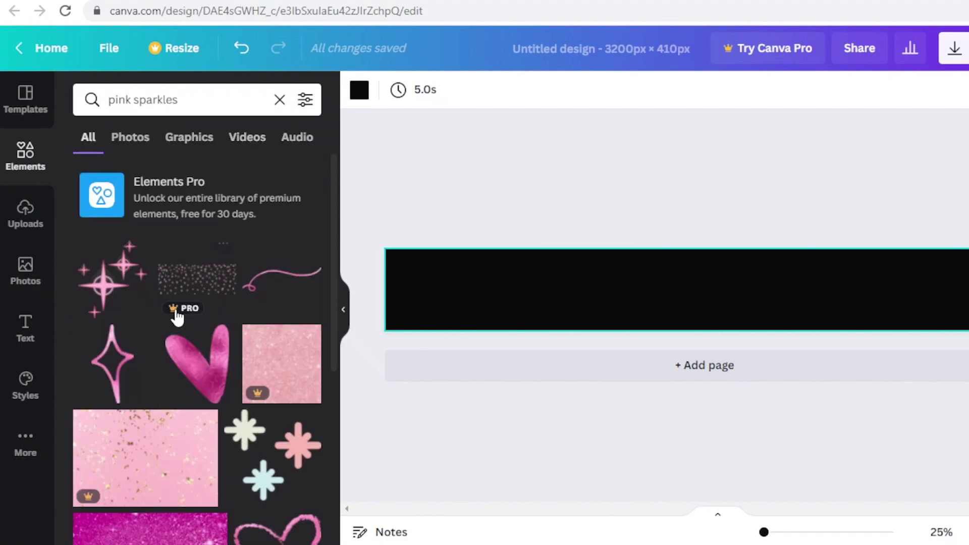
{"action": "left_click", "coordinate": [103, 280]}
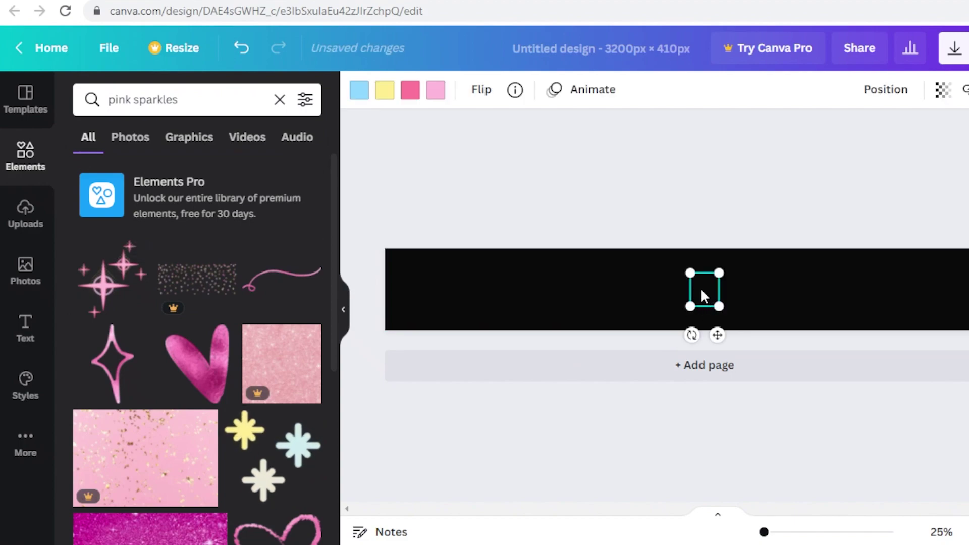
{"action": "left_click_drag", "start_coordinate": [773, 292], "coordinate": [968, 264]}
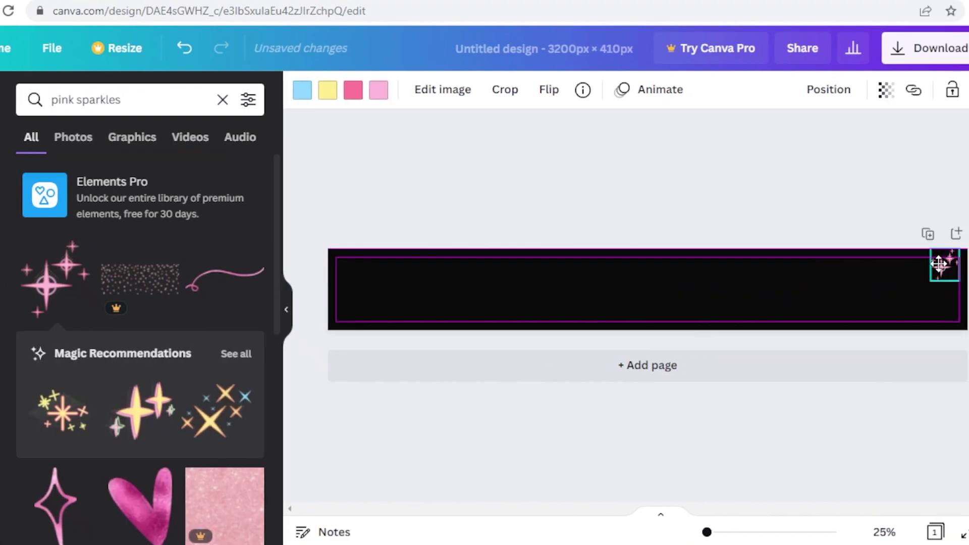
{"action": "left_click", "coordinate": [217, 287]}
{"action": "left_click_drag", "start_coordinate": [666, 278], "coordinate": [586, 291]}
{"action": "left_click_drag", "start_coordinate": [661, 316], "coordinate": [604, 299]}
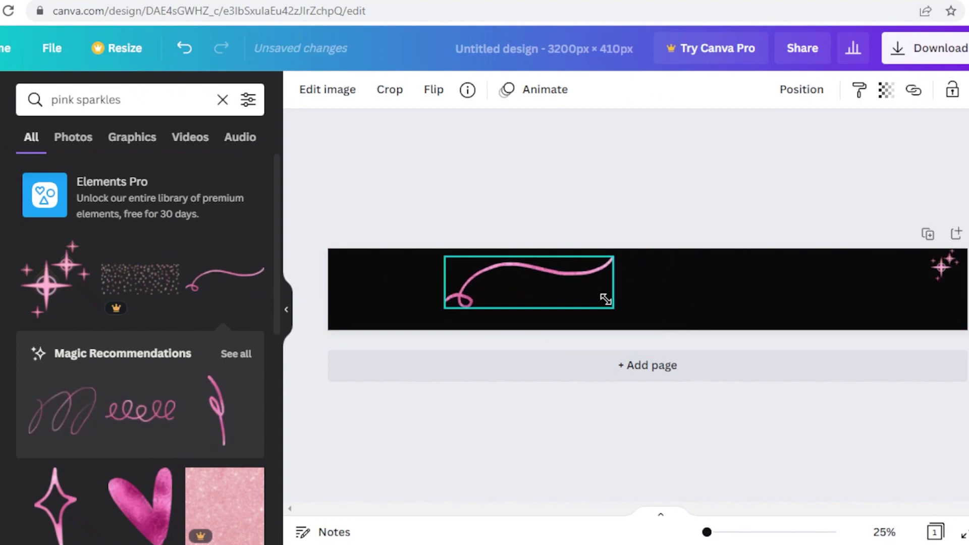
{"action": "left_click_drag", "start_coordinate": [511, 333], "coordinate": [500, 335]}
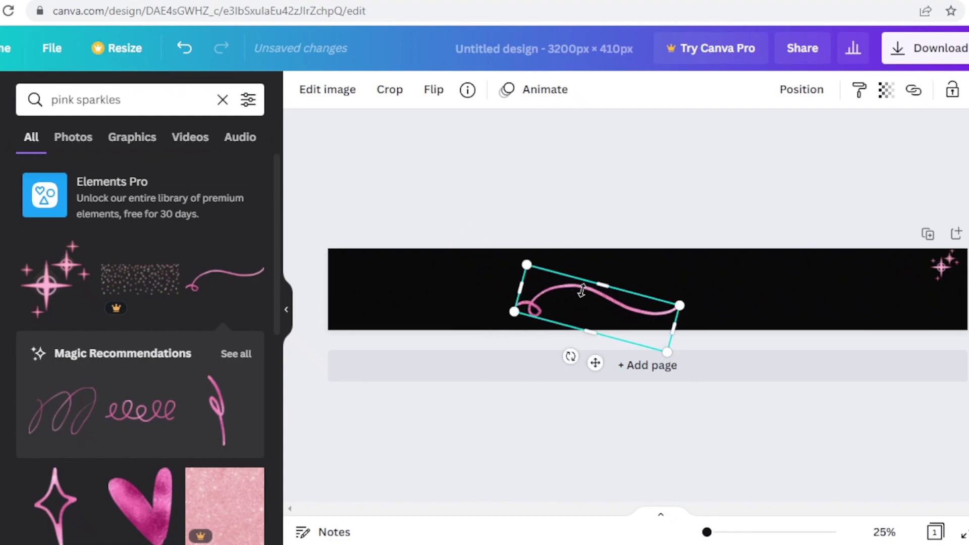
{"action": "key", "text": "Delete"}
Add the pink outlined four-point star and place it at the banner's left end, vertically centered.
{"action": "scroll", "coordinate": [136, 361], "scroll_direction": "down", "scroll_amount": 5}
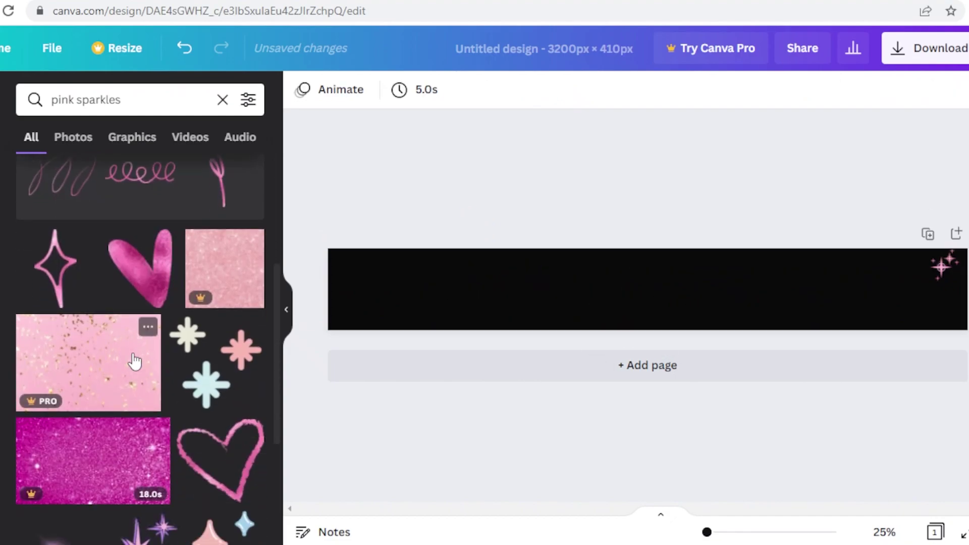
{"action": "left_click", "coordinate": [71, 283]}
{"action": "left_click_drag", "start_coordinate": [653, 289], "coordinate": [351, 296]}
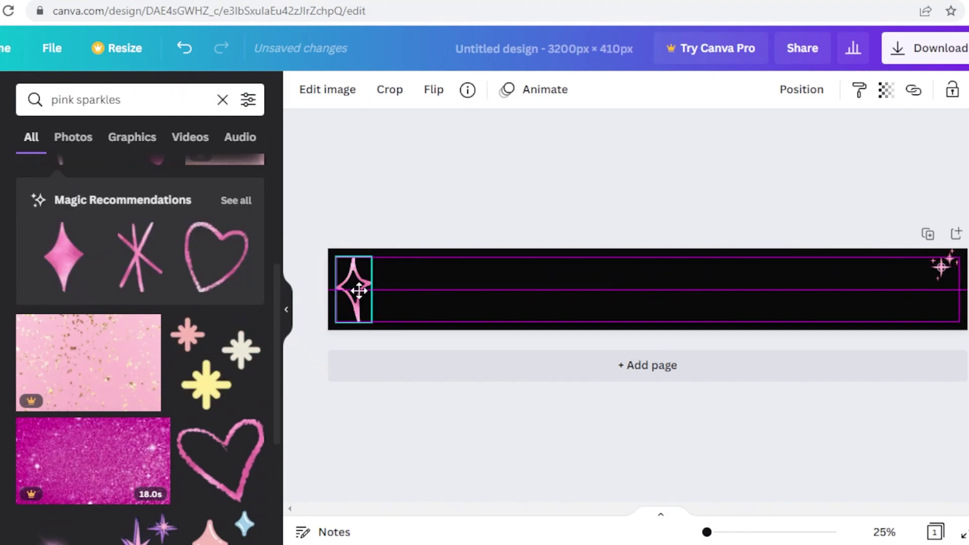
Add the pink outlined heart, shrink it and place it slightly right of the banner's center.
{"action": "left_click", "coordinate": [210, 270]}
{"action": "left_click_drag", "start_coordinate": [639, 294], "coordinate": [571, 294]}
{"action": "left_click_drag", "start_coordinate": [571, 350], "coordinate": [719, 299]}
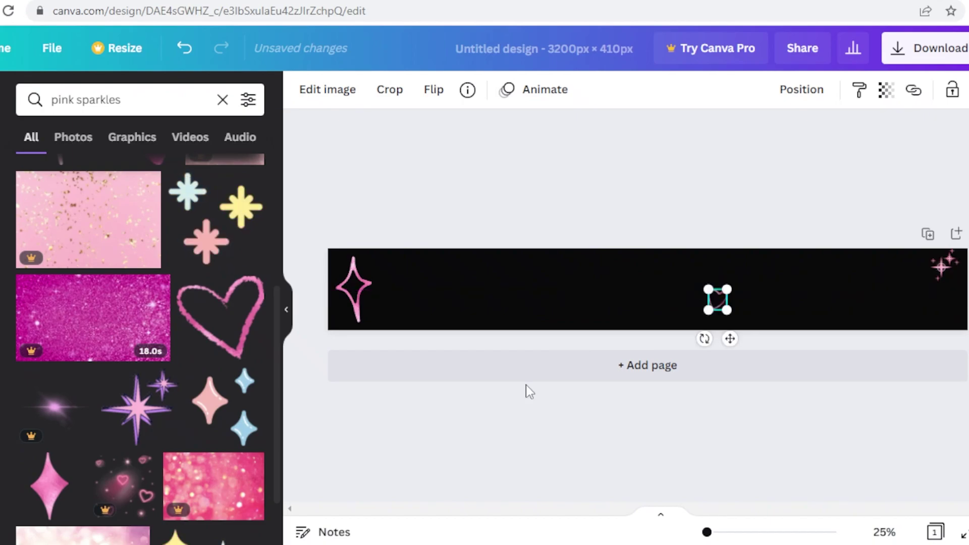
{"action": "left_click", "coordinate": [525, 389]}
Add the purple and pink starburst to the banner's upper left corner and keep the design to a single page.
{"action": "left_click", "coordinate": [139, 410]}
{"action": "left_click_drag", "start_coordinate": [665, 285], "coordinate": [351, 266]}
{"action": "left_click", "coordinate": [500, 366]}
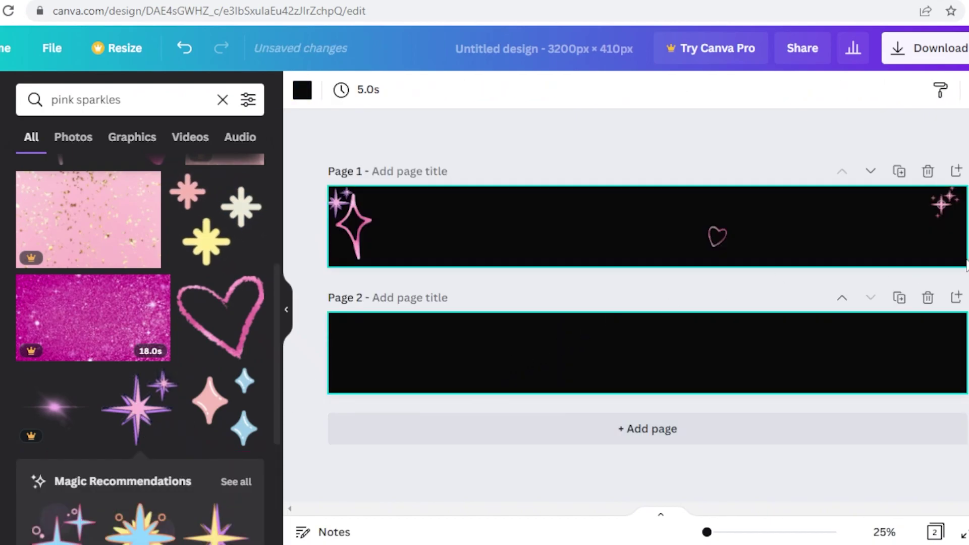
{"action": "left_click", "coordinate": [928, 299]}
Shift the upper right sparkle cluster slightly downward and add a second pink sparkle cluster below and left of it.
{"action": "left_click", "coordinate": [943, 273]}
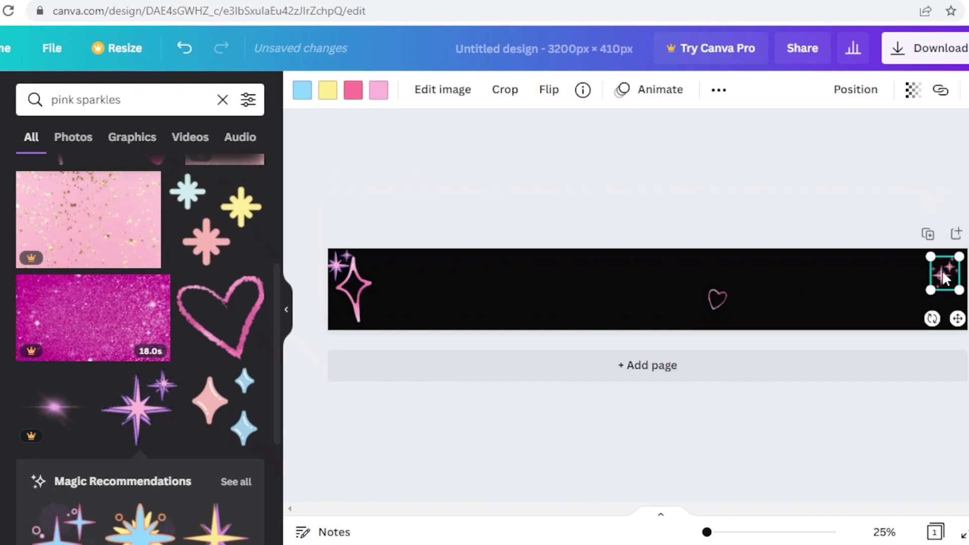
{"action": "scroll", "coordinate": [95, 364], "scroll_direction": "down", "scroll_amount": 5}
{"action": "scroll", "coordinate": [123, 363], "scroll_direction": "down", "scroll_amount": 5}
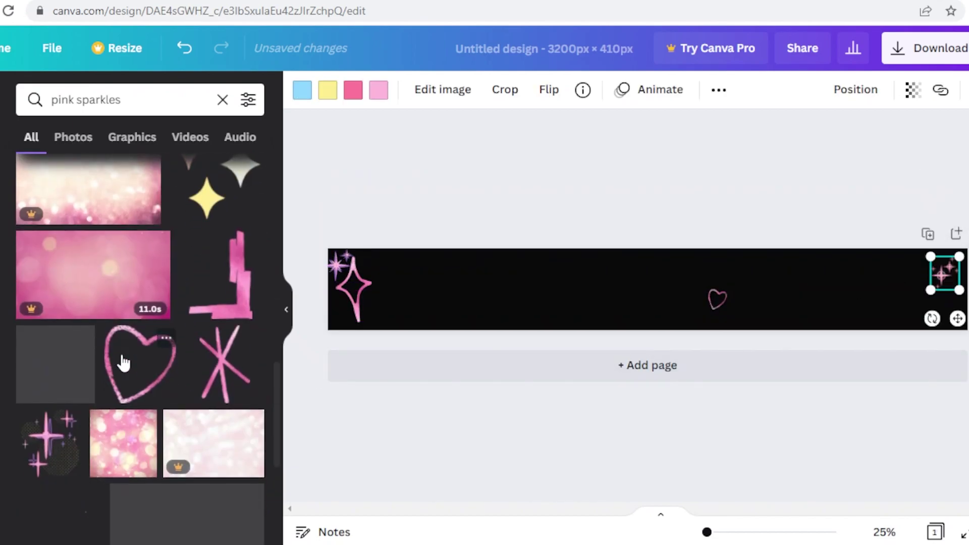
{"action": "left_click_drag", "start_coordinate": [40, 444], "coordinate": [925, 314]}
Limit the pink sparkles results to graphics and place the magenta and purple diamond sparkles over the banner's right end.
{"action": "scroll", "coordinate": [154, 292], "scroll_direction": "down", "scroll_amount": 9}
{"action": "scroll", "coordinate": [154, 293], "scroll_direction": "down", "scroll_amount": 6}
{"action": "scroll", "coordinate": [99, 440], "scroll_direction": "down", "scroll_amount": 8}
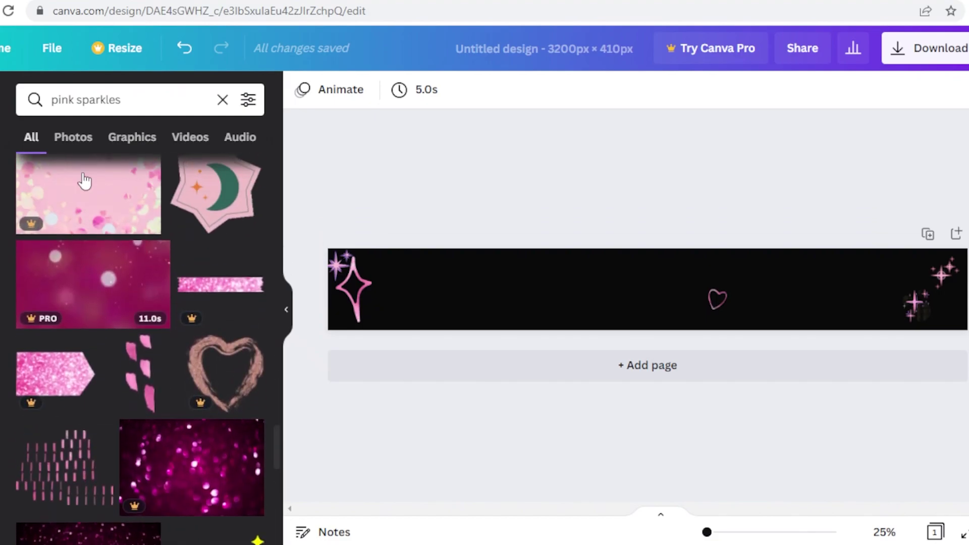
{"action": "left_click", "coordinate": [131, 141]}
{"action": "scroll", "coordinate": [175, 329], "scroll_direction": "down", "scroll_amount": 10}
{"action": "scroll", "coordinate": [204, 375], "scroll_direction": "down", "scroll_amount": 3}
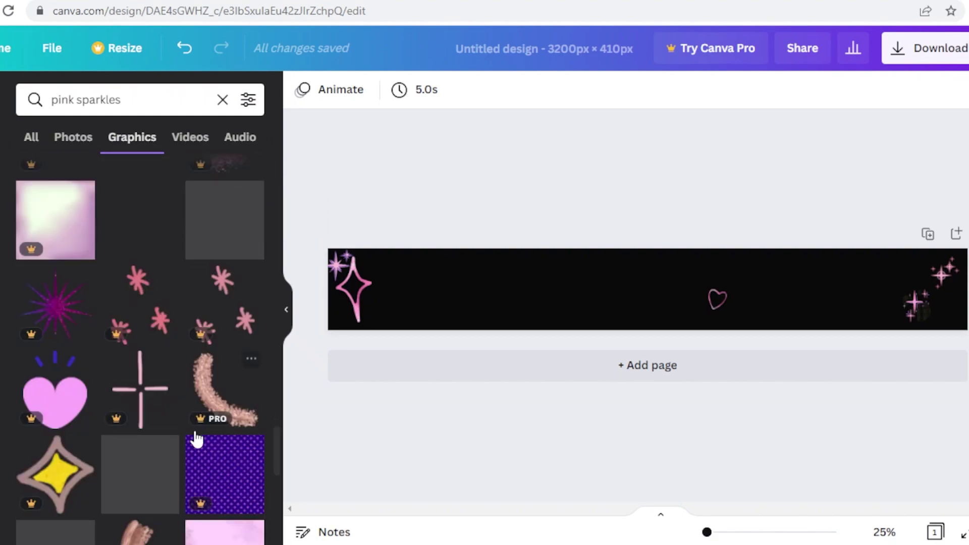
{"action": "scroll", "coordinate": [126, 334], "scroll_direction": "up", "scroll_amount": 2}
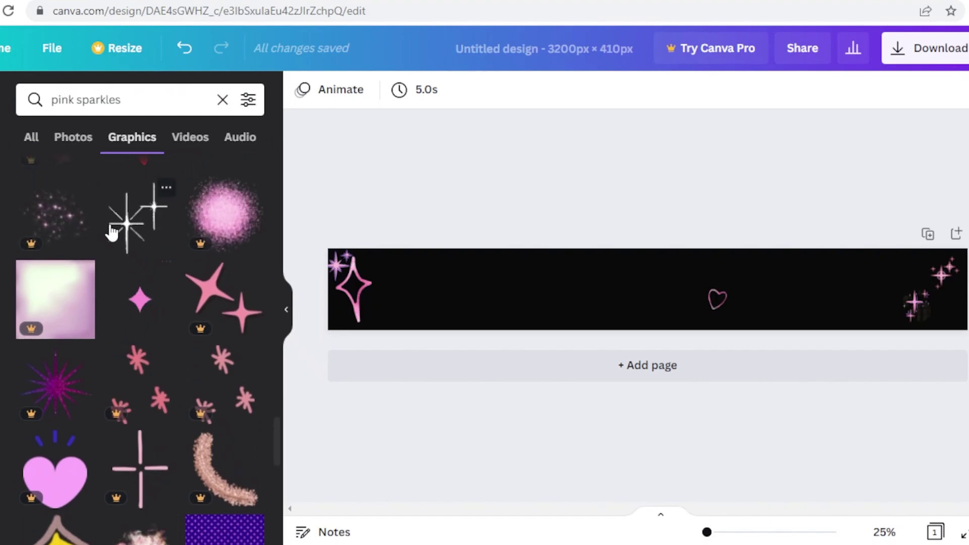
{"action": "scroll", "coordinate": [119, 270], "scroll_direction": "down", "scroll_amount": 6}
{"action": "scroll", "coordinate": [121, 354], "scroll_direction": "down", "scroll_amount": 3}
{"action": "scroll", "coordinate": [115, 369], "scroll_direction": "up", "scroll_amount": 1}
{"action": "scroll", "coordinate": [116, 376], "scroll_direction": "down", "scroll_amount": 2}
{"action": "scroll", "coordinate": [117, 382], "scroll_direction": "down", "scroll_amount": 4}
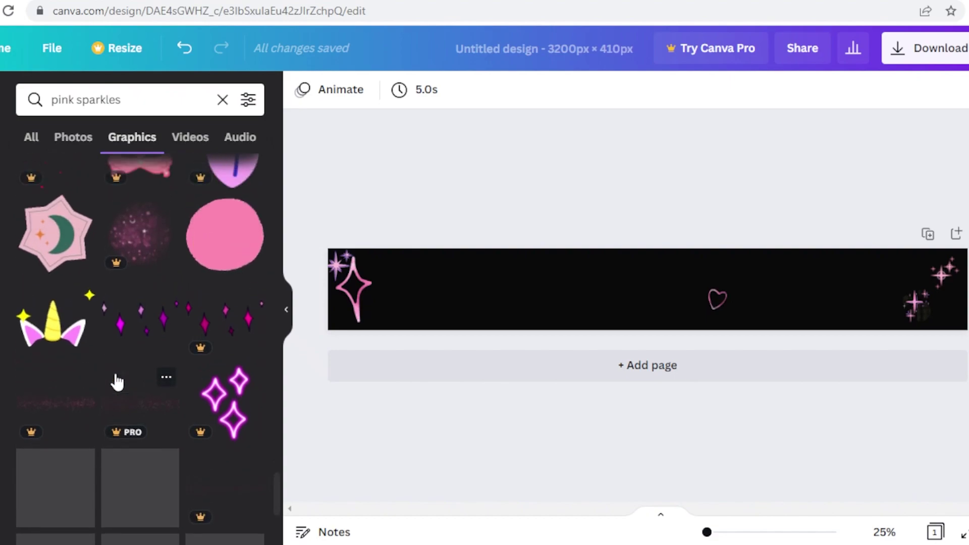
{"action": "left_click", "coordinate": [112, 260]}
{"action": "left_click_drag", "start_coordinate": [641, 303], "coordinate": [898, 294]}
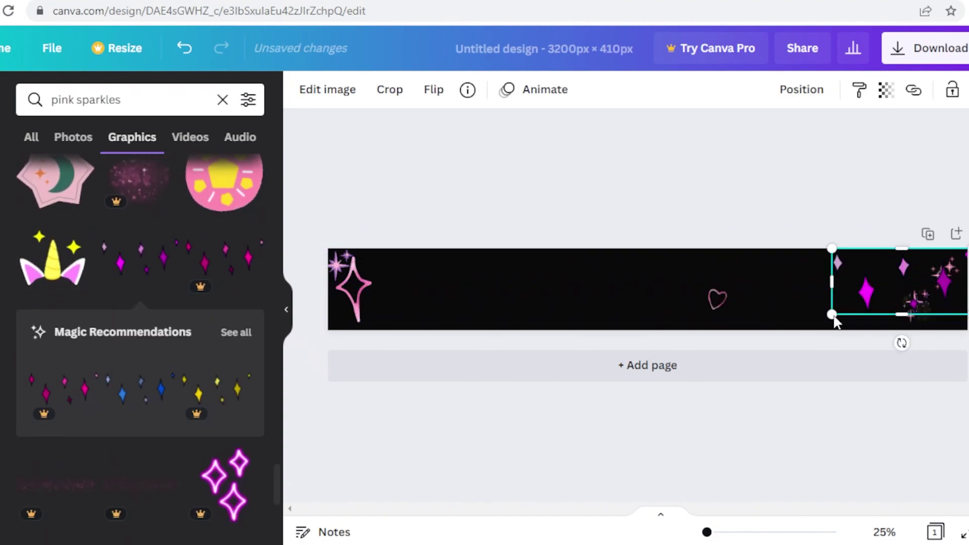
Delete the magenta and purple diamond sparkles from the banner's right end and browse further pink sparkles graphics.
{"action": "key", "text": "Delete"}
{"action": "scroll", "coordinate": [194, 314], "scroll_direction": "down", "scroll_amount": 5}
{"action": "scroll", "coordinate": [180, 376], "scroll_direction": "down", "scroll_amount": 2}
{"action": "scroll", "coordinate": [104, 418], "scroll_direction": "down", "scroll_amount": 5}
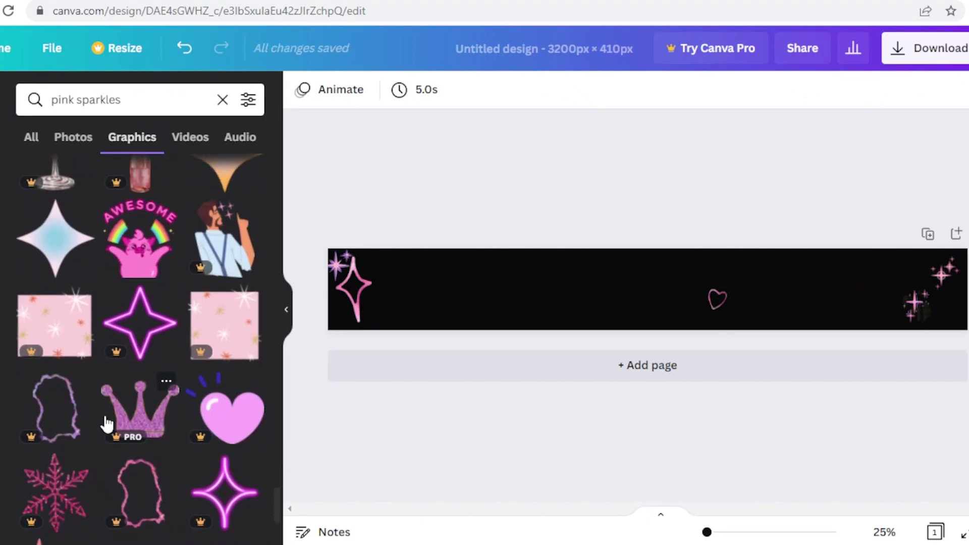
{"action": "left_click", "coordinate": [721, 301]}
{"action": "left_click_drag", "start_coordinate": [723, 301], "coordinate": [727, 305]}
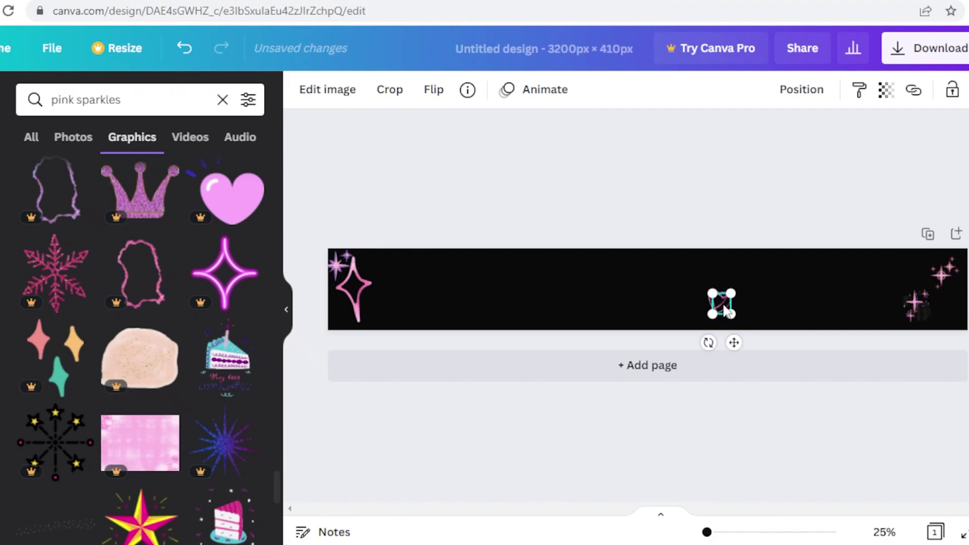
{"action": "left_click", "coordinate": [631, 313]}
{"action": "scroll", "coordinate": [156, 331], "scroll_direction": "down", "scroll_amount": 5}
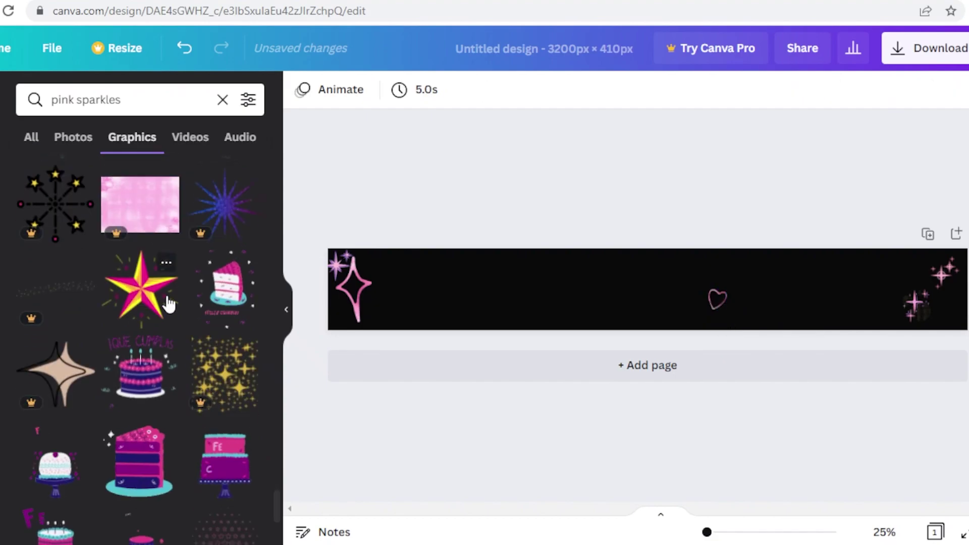
{"action": "scroll", "coordinate": [169, 305], "scroll_direction": "down", "scroll_amount": 5}
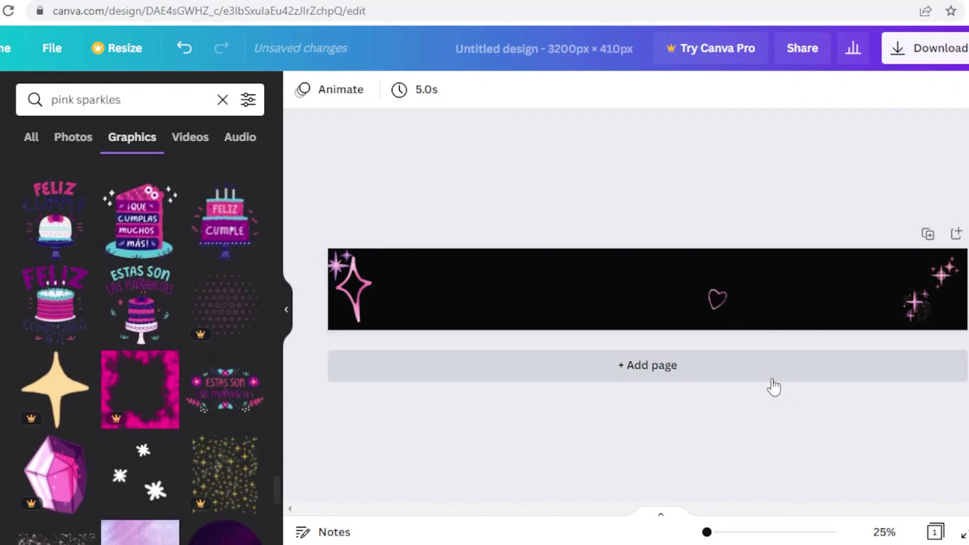
{"action": "left_click", "coordinate": [772, 381]}
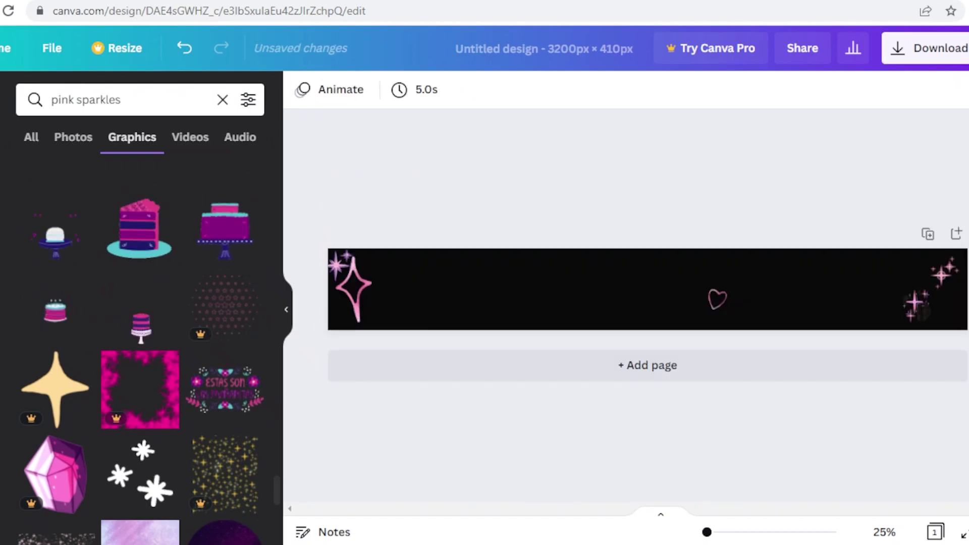
Try the GAME ON text style at the banner's center and clear its lettering.
{"action": "left_click", "coordinate": [1, 212]}
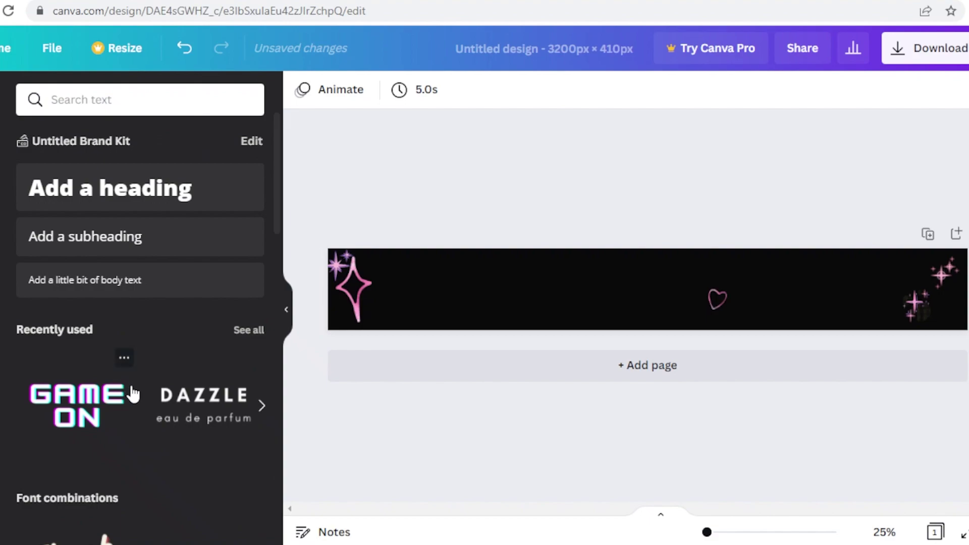
{"action": "scroll", "coordinate": [132, 393], "scroll_direction": "down", "scroll_amount": 3}
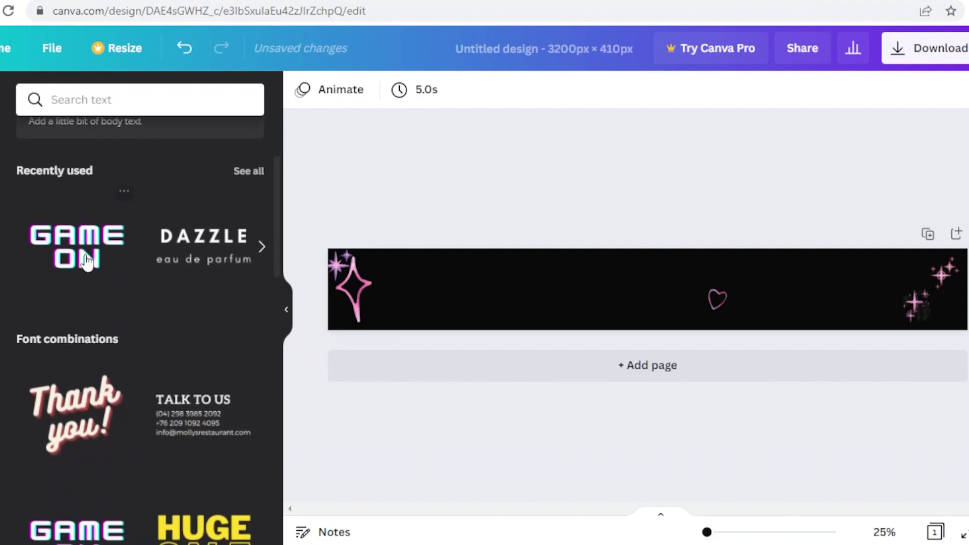
{"action": "left_click", "coordinate": [119, 227]}
{"action": "double_click", "coordinate": [666, 280]}
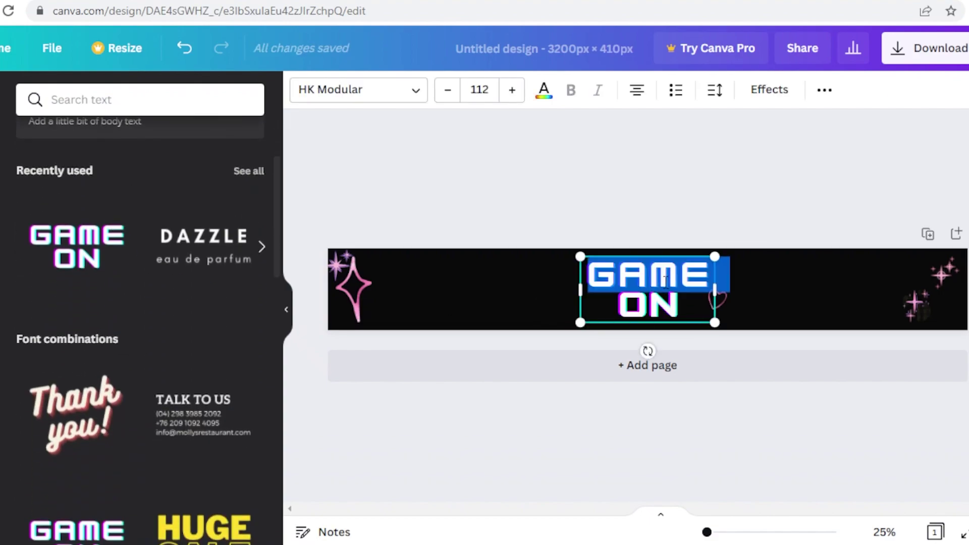
{"action": "key", "text": "BackSpace"}
{"action": "key", "text": "BackSpace"}
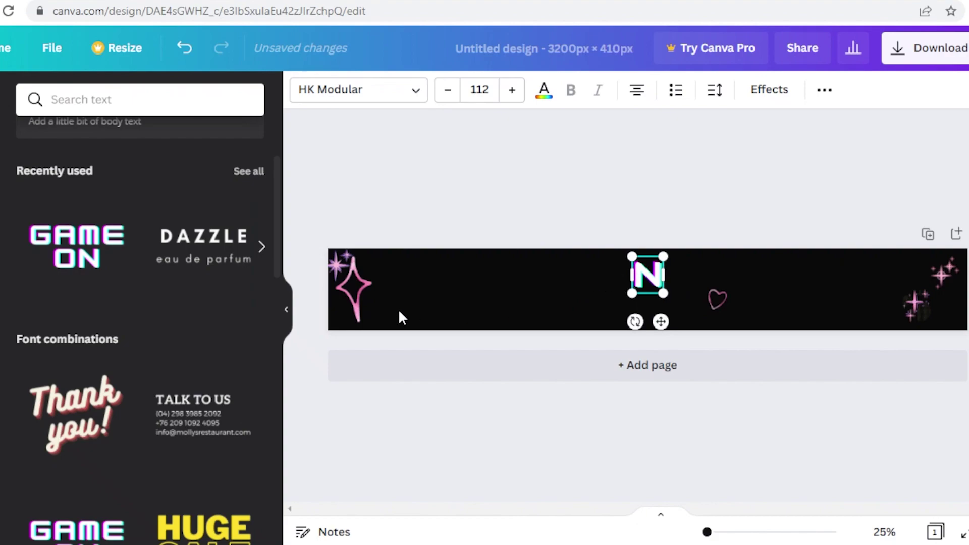
{"action": "key", "text": "BackSpace"}
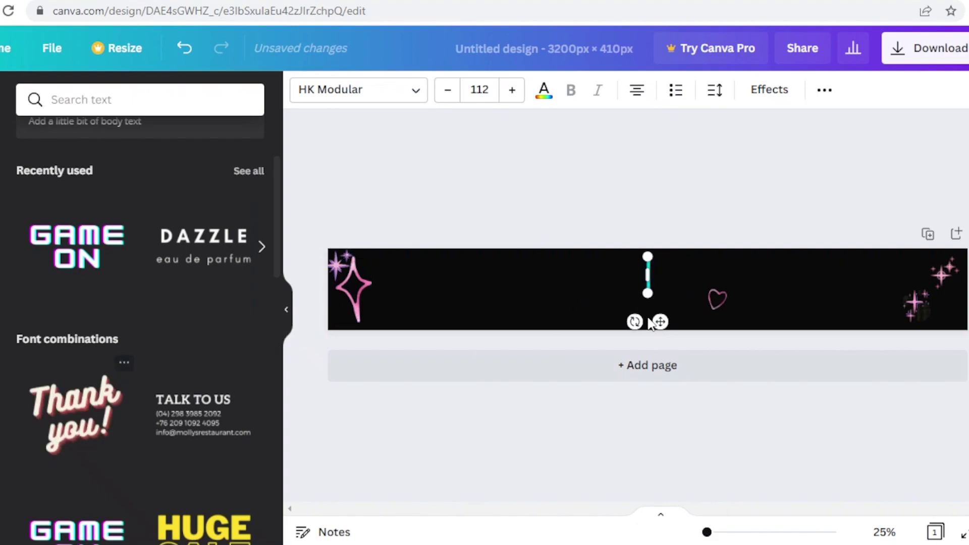
{"action": "left_click", "coordinate": [631, 406]}
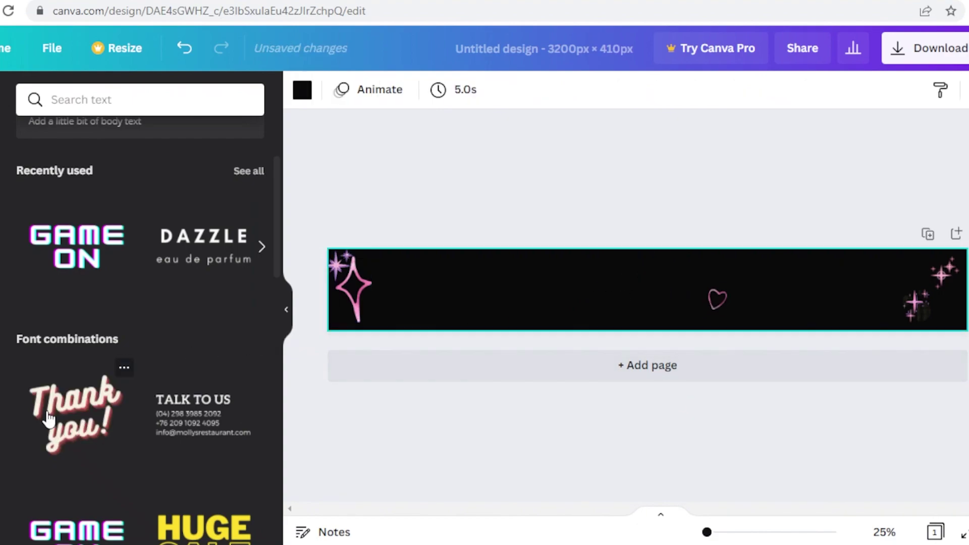
Add the "Thank you!" font combination to the banner's center and replace its words with the portfolio owner's name and "portfolio".
{"action": "left_click_drag", "start_coordinate": [56, 265], "coordinate": [628, 308]}
{"action": "double_click", "coordinate": [646, 286]}
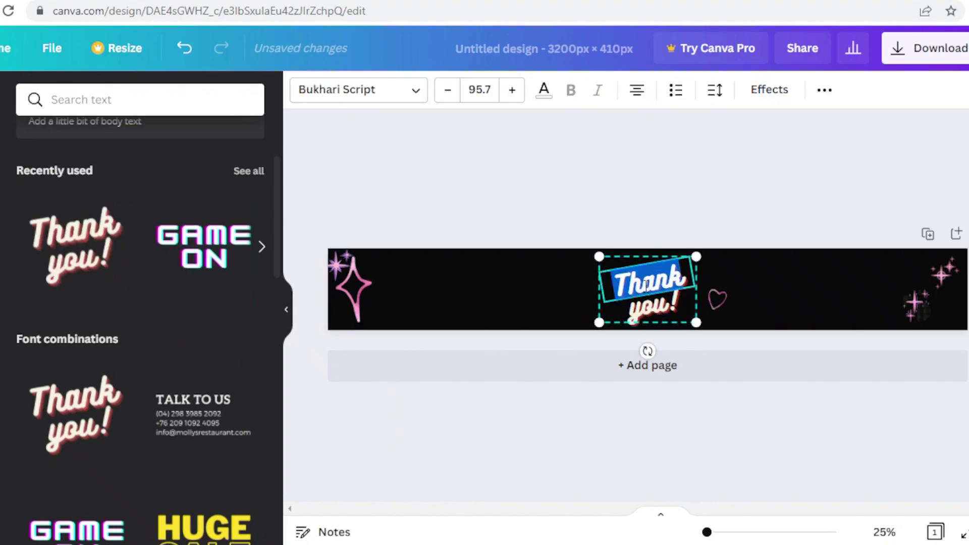
{"action": "type", "text": "Janes"}
{"action": "double_click", "coordinate": [651, 306]}
{"action": "type", "text": "portfolio"}
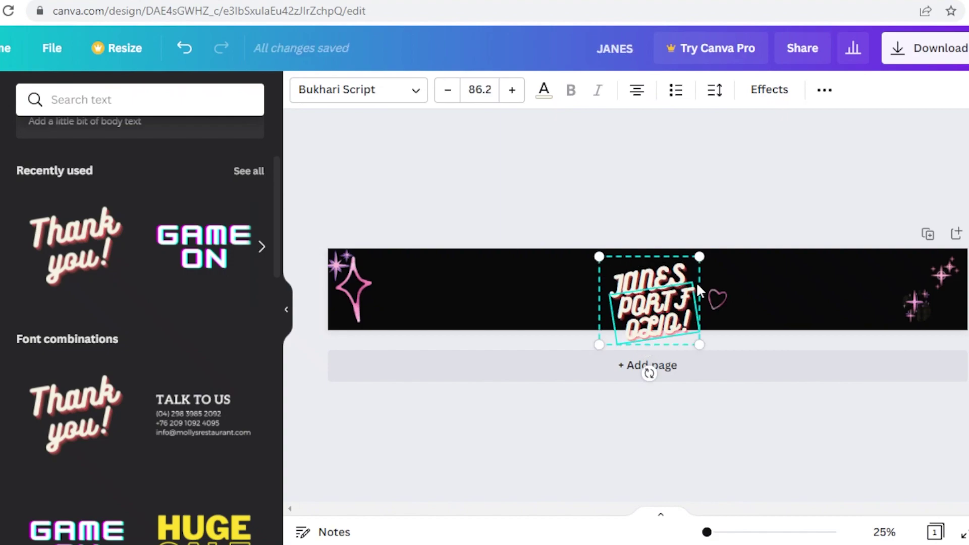
{"action": "left_click", "coordinate": [743, 367]}
{"action": "left_click", "coordinate": [927, 298]}
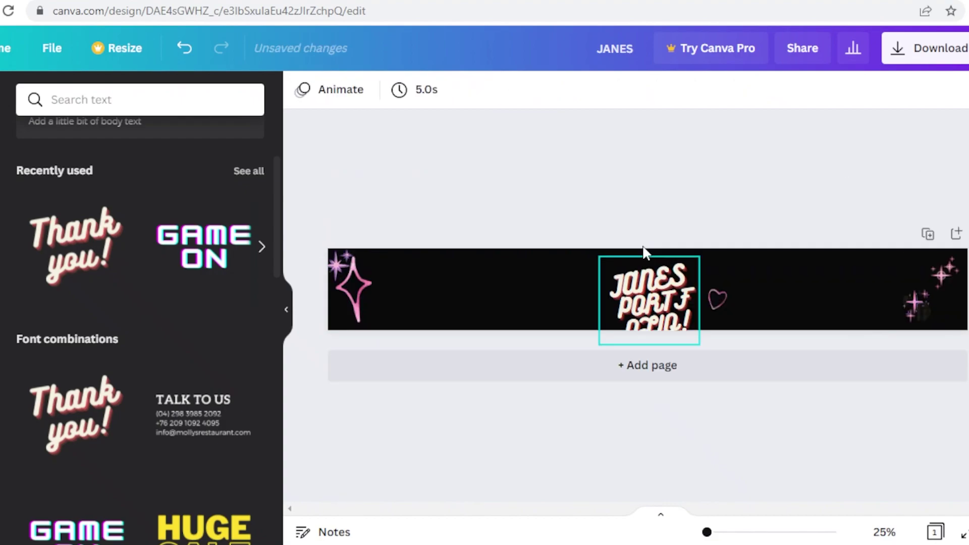
Shift the title slightly left and ungroup its lines, moving the pink heart well to the right of it.
{"action": "left_click_drag", "start_coordinate": [655, 298], "coordinate": [607, 288]}
{"action": "left_click", "coordinate": [825, 90]}
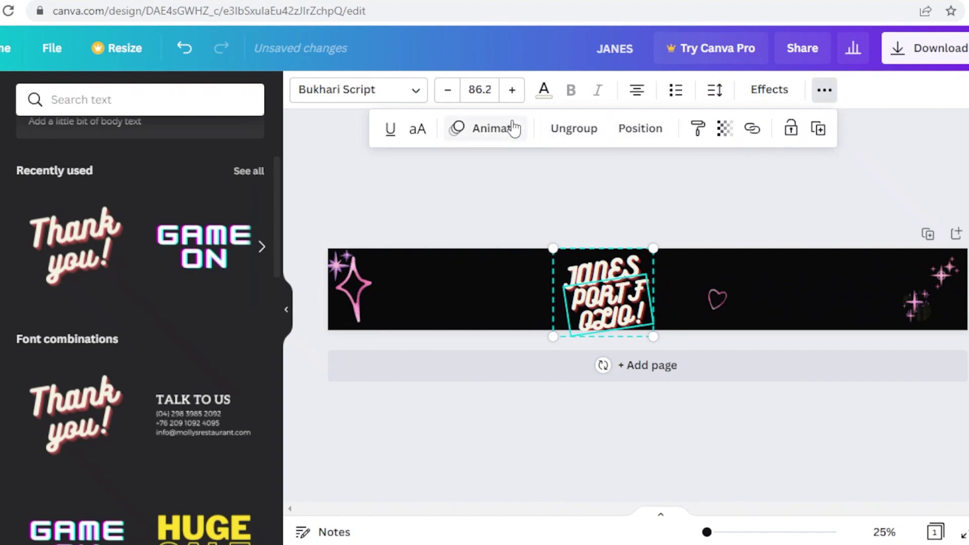
{"action": "left_click", "coordinate": [574, 125]}
{"action": "left_click_drag", "start_coordinate": [709, 302], "coordinate": [823, 285]}
Widen the second title line so PORTFOLIO fits on one line, and remove its exclamation mark.
{"action": "left_click", "coordinate": [628, 313]}
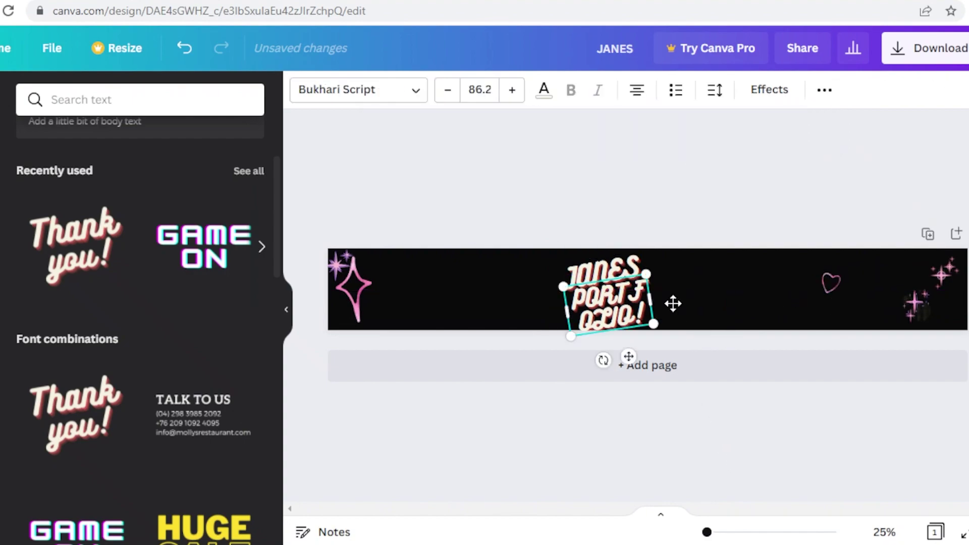
{"action": "left_click_drag", "start_coordinate": [631, 303], "coordinate": [732, 295]}
{"action": "left_click_drag", "start_coordinate": [666, 299], "coordinate": [571, 290]}
{"action": "left_click", "coordinate": [659, 291]}
{"action": "key", "text": "BackSpace"}
{"action": "key", "text": "BackSpace"}
{"action": "type", "text": "TF"}
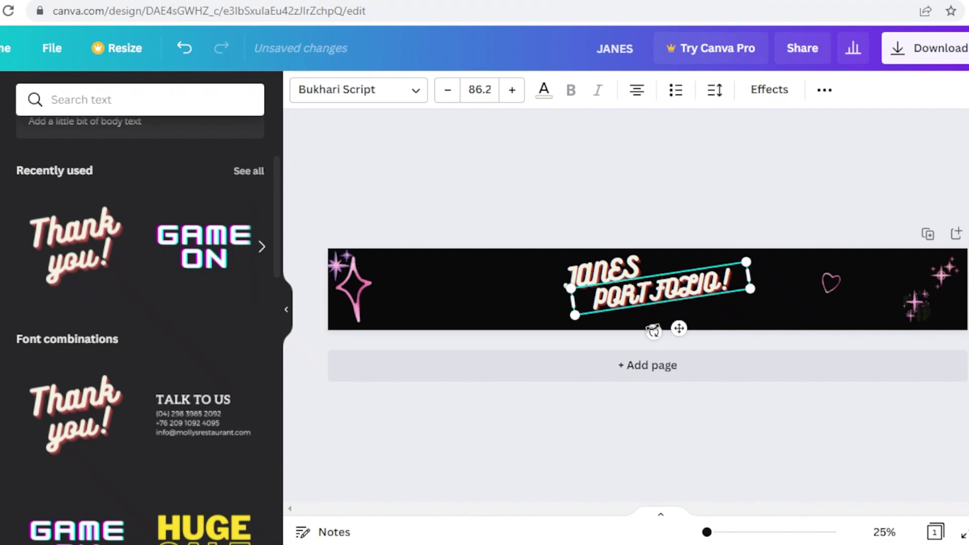
{"action": "key", "text": "End"}
{"action": "key", "text": "BackSpace"}
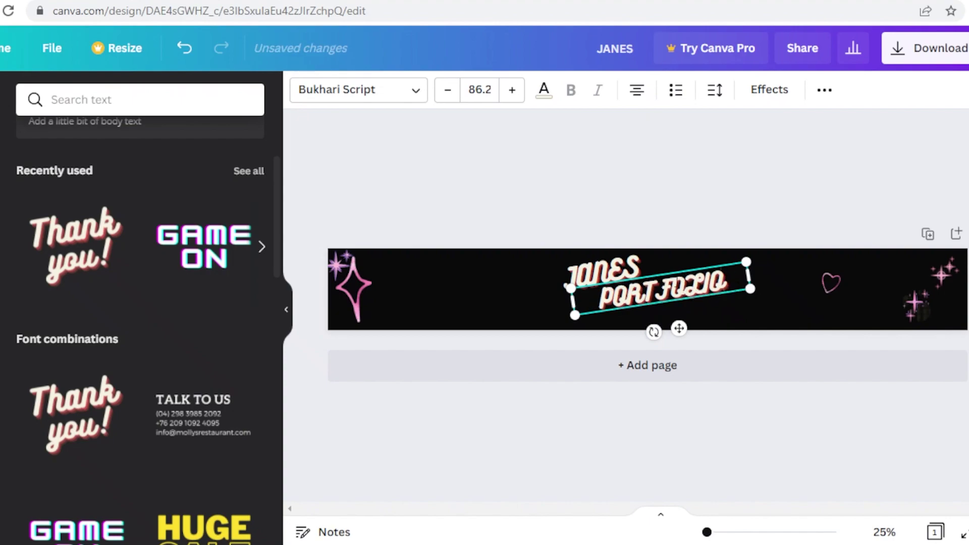
{"action": "left_click", "coordinate": [615, 270]}
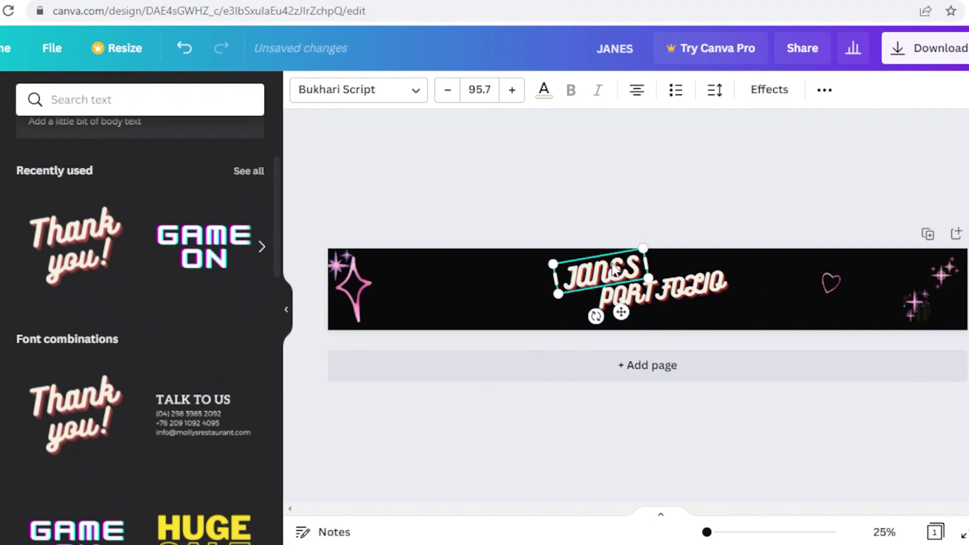
{"action": "left_click", "coordinate": [543, 91]}
{"action": "left_click", "coordinate": [826, 92]}
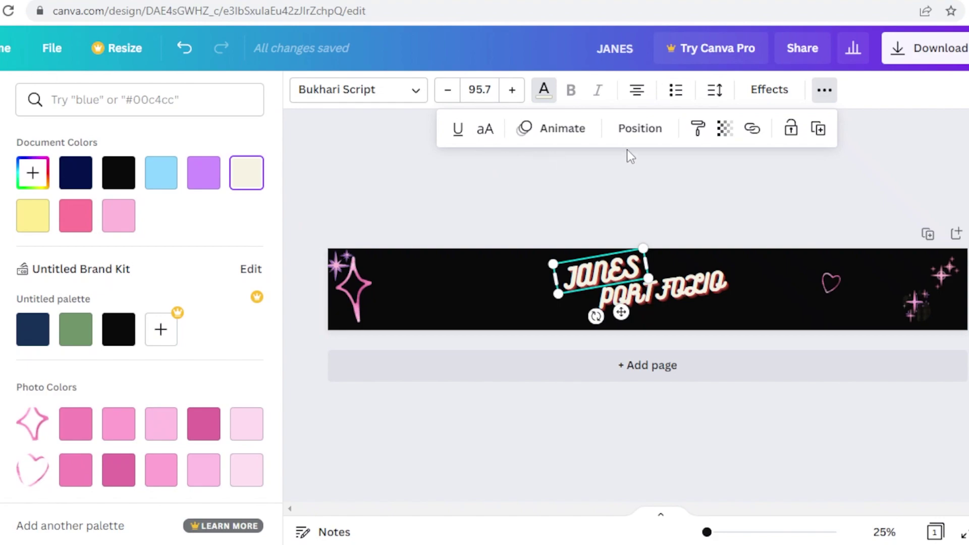
{"action": "left_click", "coordinate": [559, 132]}
{"action": "scroll", "coordinate": [132, 271], "scroll_direction": "down", "scroll_amount": 2}
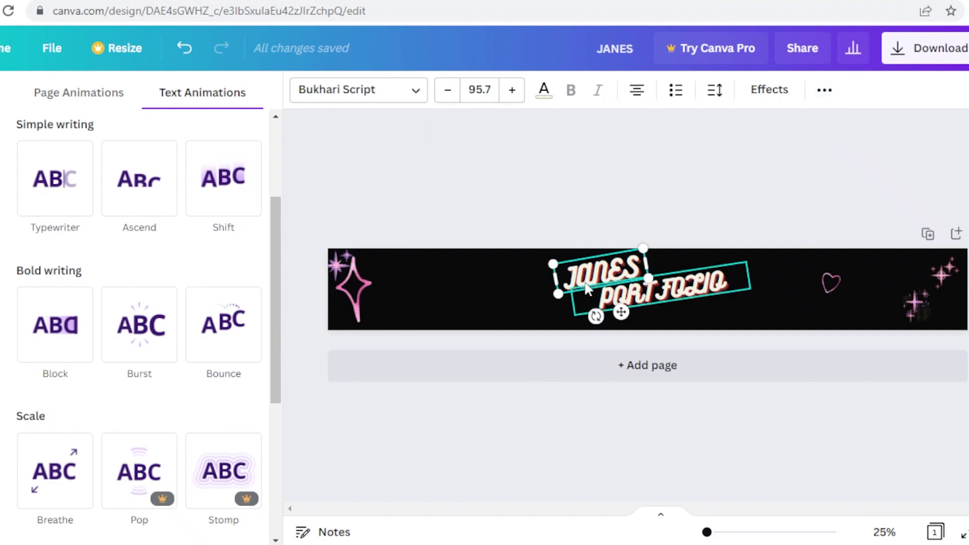
Move both title lines to the left and place the pink heart just after the word PORTFOLIO.
{"action": "left_click_drag", "start_coordinate": [566, 275], "coordinate": [497, 276]}
{"action": "left_click_drag", "start_coordinate": [636, 288], "coordinate": [598, 290]}
{"action": "left_click_drag", "start_coordinate": [831, 282], "coordinate": [719, 298]}
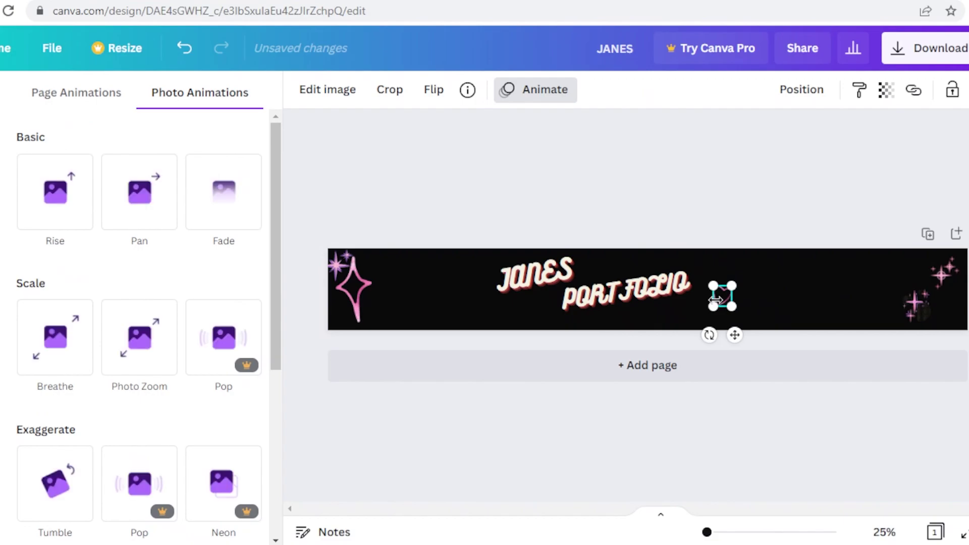
{"action": "left_click", "coordinate": [643, 285]}
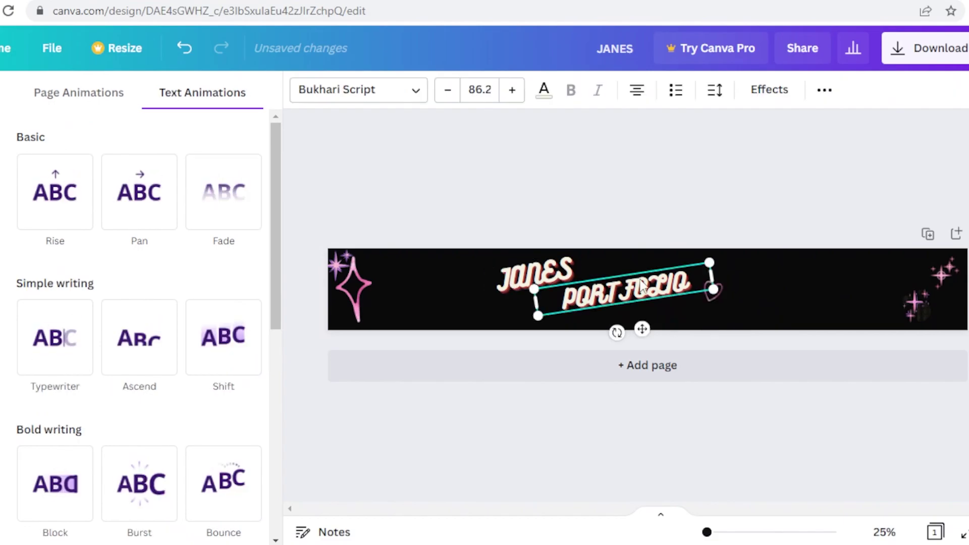
{"action": "key", "text": "Escape"}
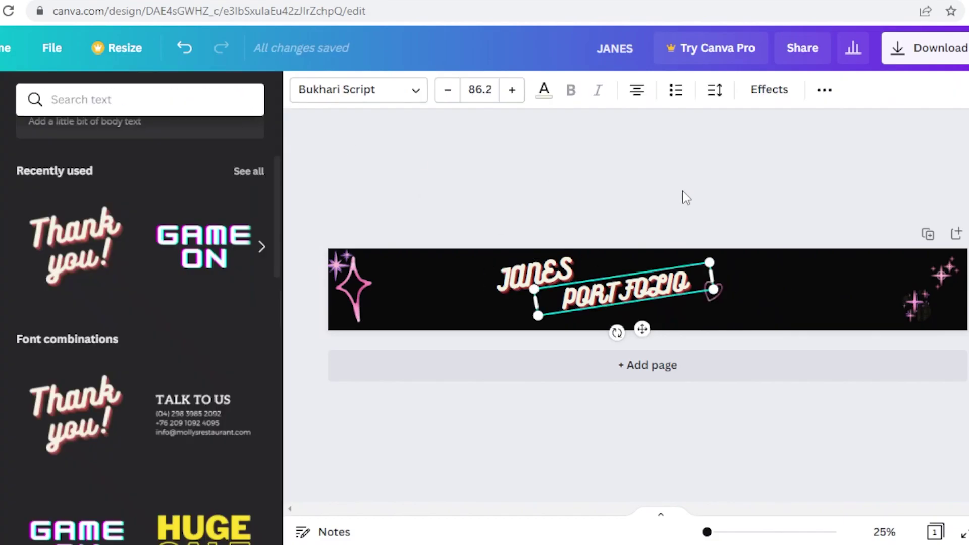
Recolor both title lines with the darker pink from the document colors.
{"action": "left_click", "coordinate": [560, 268]}
{"action": "left_click", "coordinate": [544, 91]}
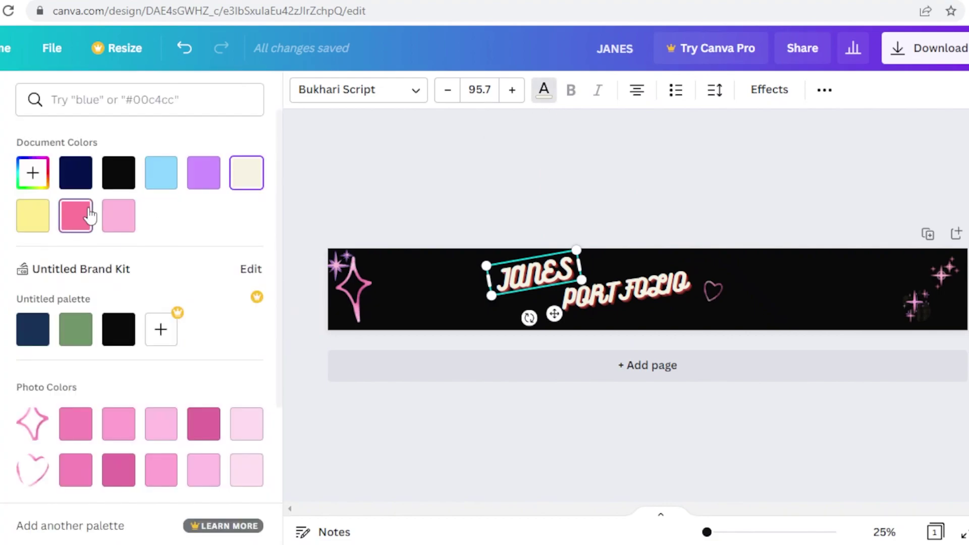
{"action": "left_click", "coordinate": [90, 216]}
{"action": "left_click", "coordinate": [634, 301]}
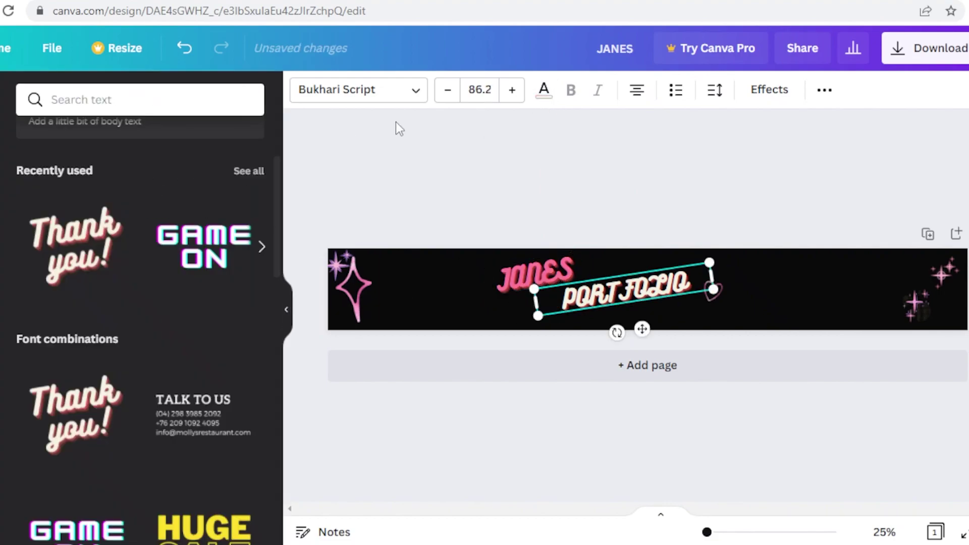
{"action": "left_click", "coordinate": [544, 90]}
{"action": "left_click", "coordinate": [76, 215]}
Change the Echo effect color of both title lines to white.
{"action": "left_click", "coordinate": [655, 280]}
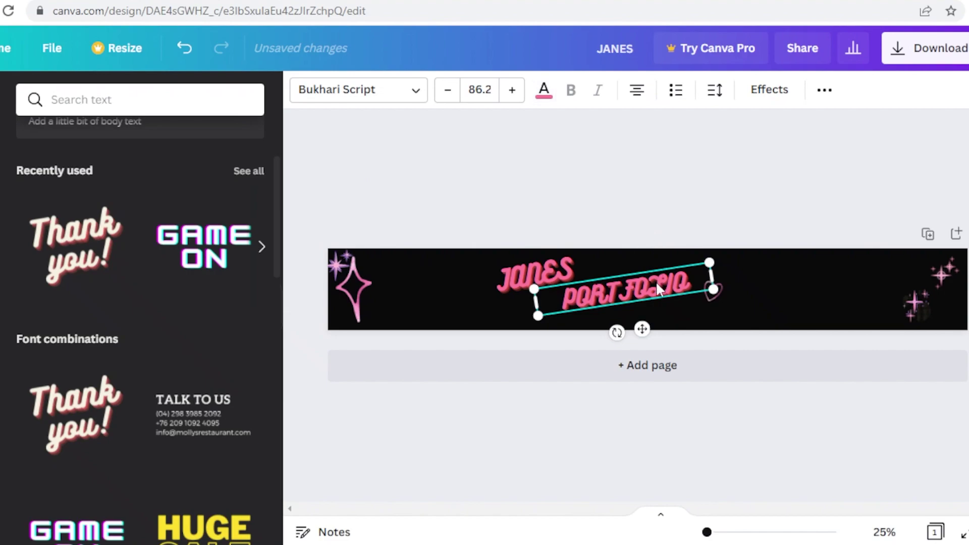
{"action": "left_click", "coordinate": [715, 91]}
{"action": "left_click", "coordinate": [765, 94]}
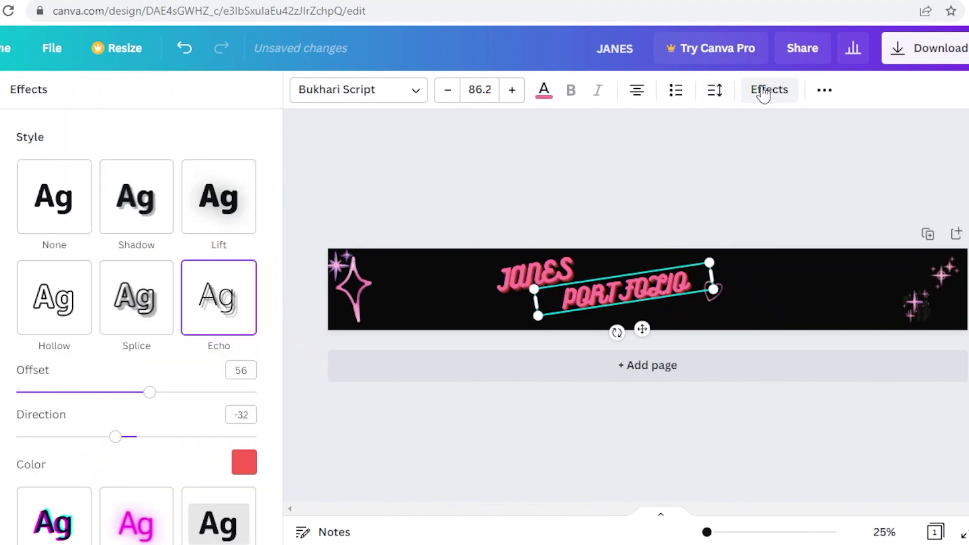
{"action": "left_click", "coordinate": [244, 463]}
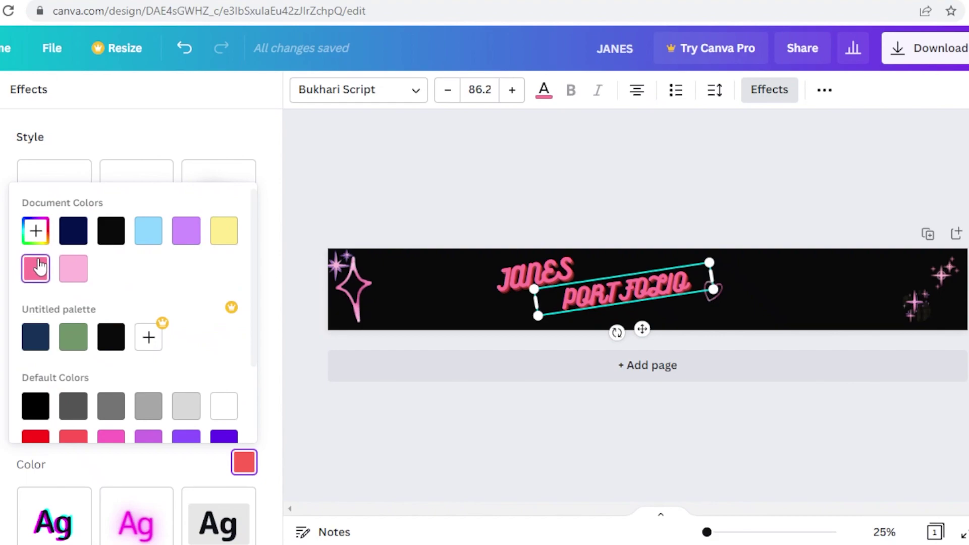
{"action": "left_click", "coordinate": [63, 279]}
{"action": "left_click", "coordinate": [233, 415]}
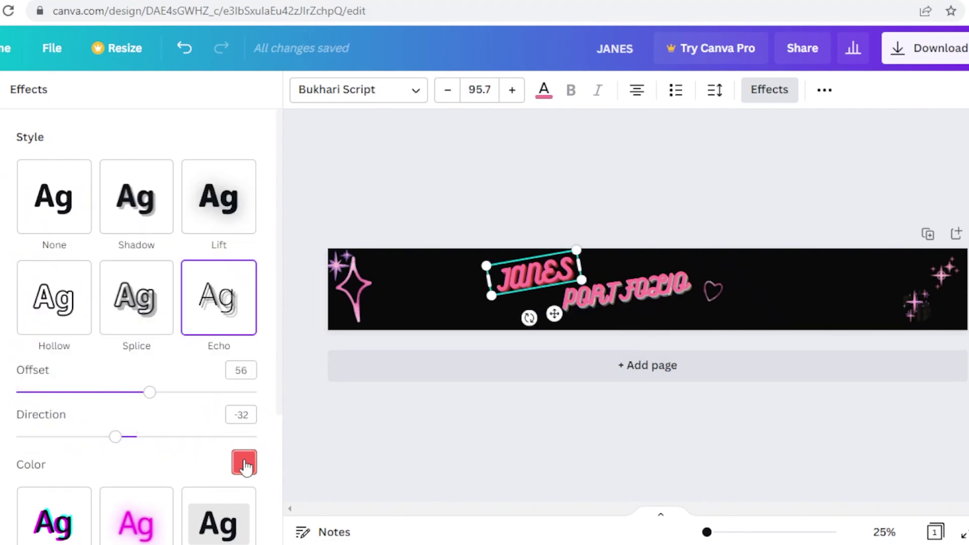
{"action": "left_click", "coordinate": [244, 463]}
{"action": "left_click", "coordinate": [232, 414]}
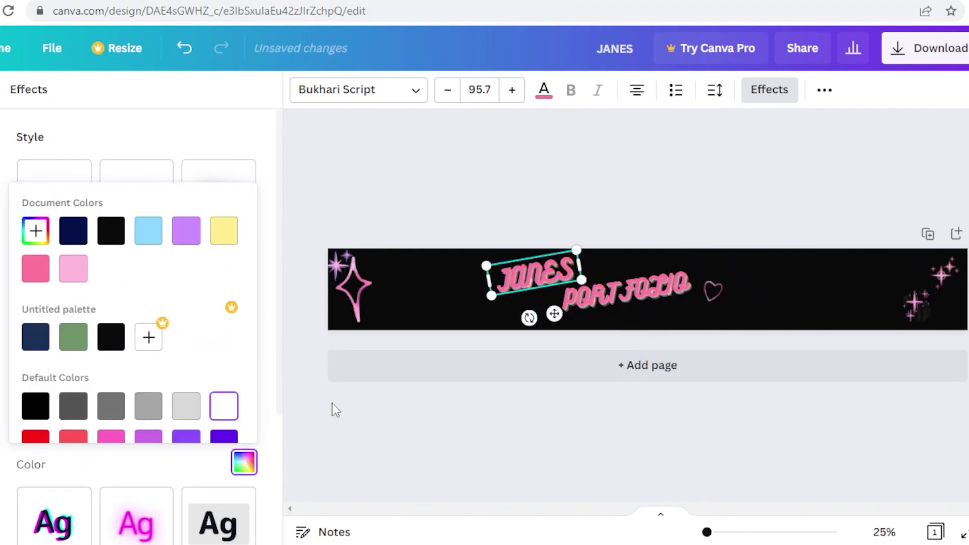
{"action": "left_click", "coordinate": [472, 405]}
Move both title lines toward the banner's center and slightly downward.
{"action": "left_click_drag", "start_coordinate": [656, 291], "coordinate": [683, 288]}
{"action": "left_click_drag", "start_coordinate": [510, 283], "coordinate": [556, 284]}
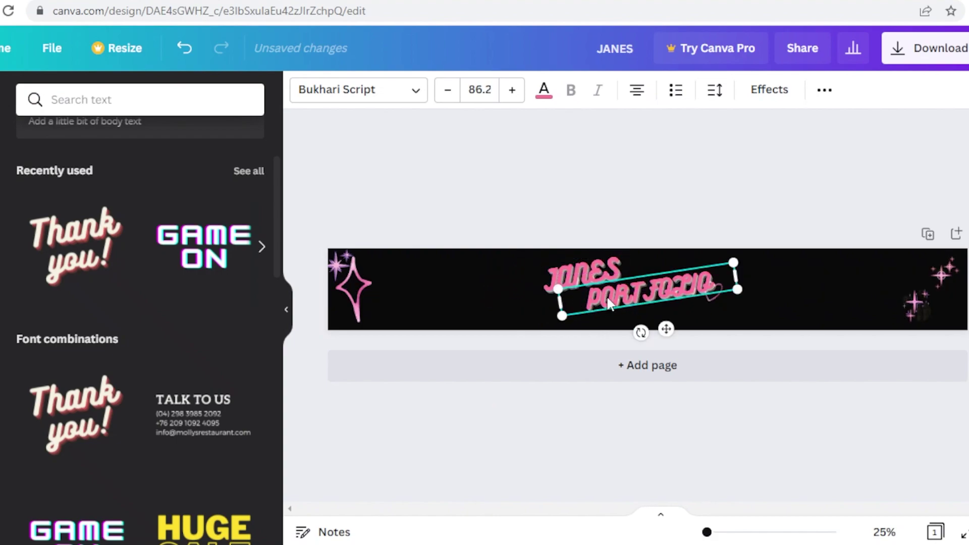
{"action": "left_click_drag", "start_coordinate": [656, 295], "coordinate": [660, 302]}
{"action": "left_click_drag", "start_coordinate": [580, 275], "coordinate": [586, 286]}
{"action": "left_click", "coordinate": [688, 349]}
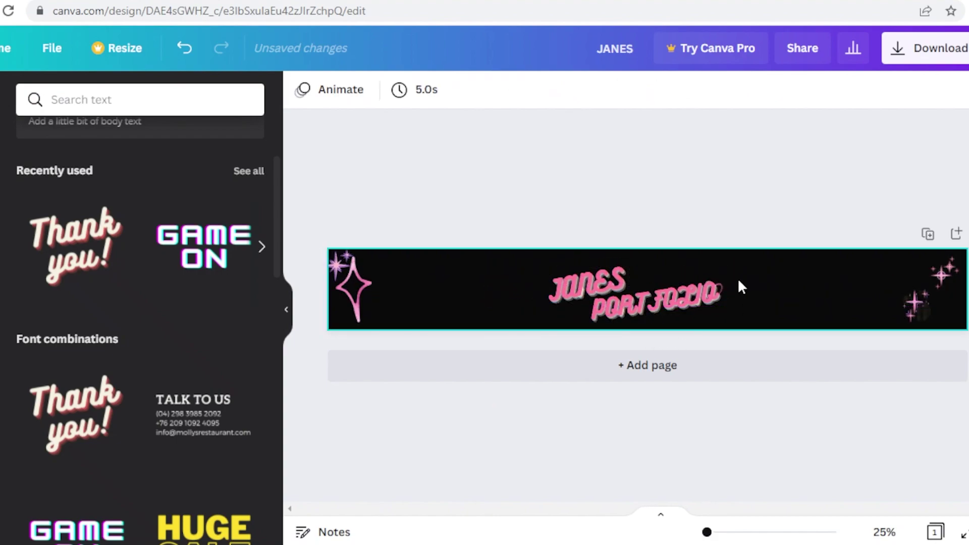
Shift the PORTFOLIO line left to uncover the pink heart and move the heart further right, clear of the title.
{"action": "left_click", "coordinate": [719, 286]}
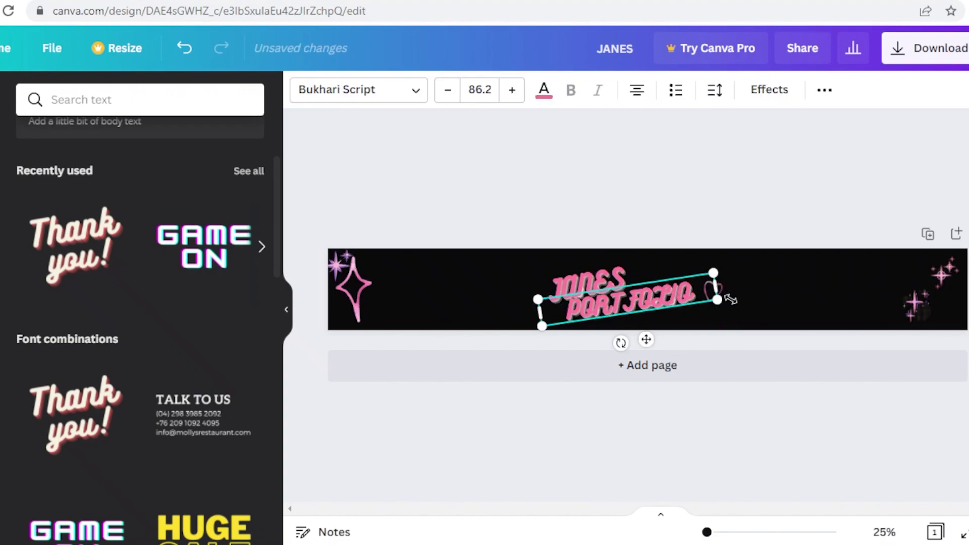
{"action": "left_click", "coordinate": [928, 234]}
{"action": "key", "text": "Delete"}
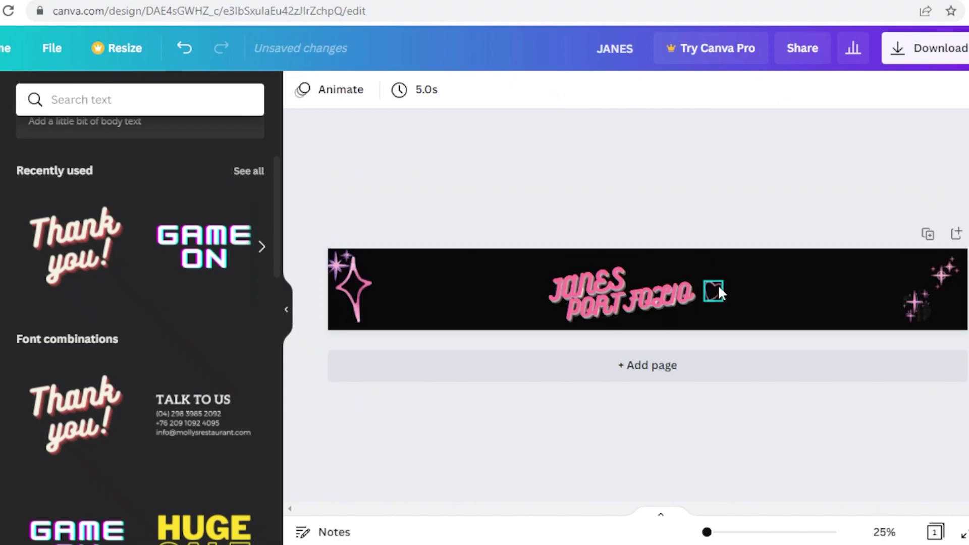
{"action": "left_click_drag", "start_coordinate": [718, 283], "coordinate": [778, 283]}
Nudge both title lines right to center them and place the pink heart just below the end of PORTFOLIO.
{"action": "left_click", "coordinate": [601, 293]}
{"action": "left_click_drag", "start_coordinate": [601, 292], "coordinate": [643, 306]}
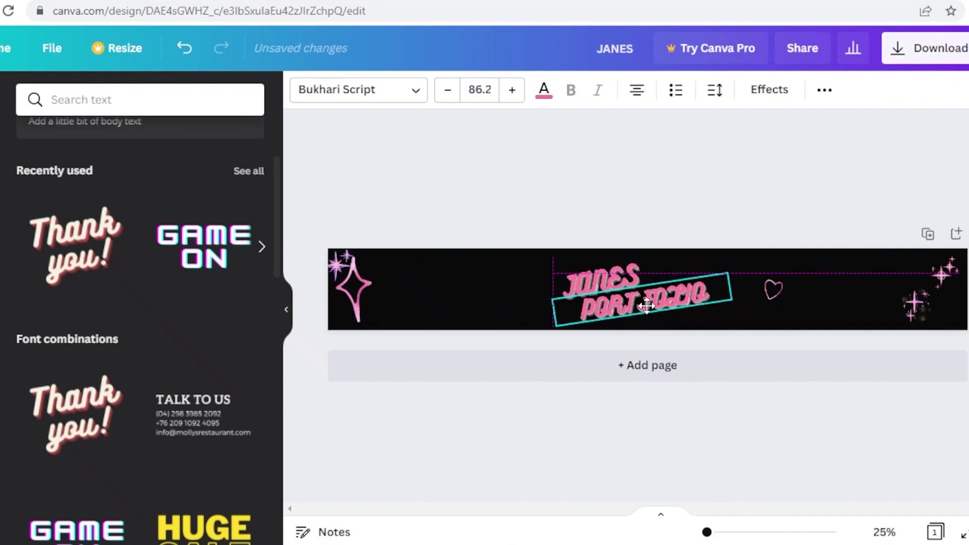
{"action": "left_click", "coordinate": [876, 381]}
{"action": "left_click_drag", "start_coordinate": [777, 294], "coordinate": [723, 315]}
{"action": "left_click", "coordinate": [859, 340]}
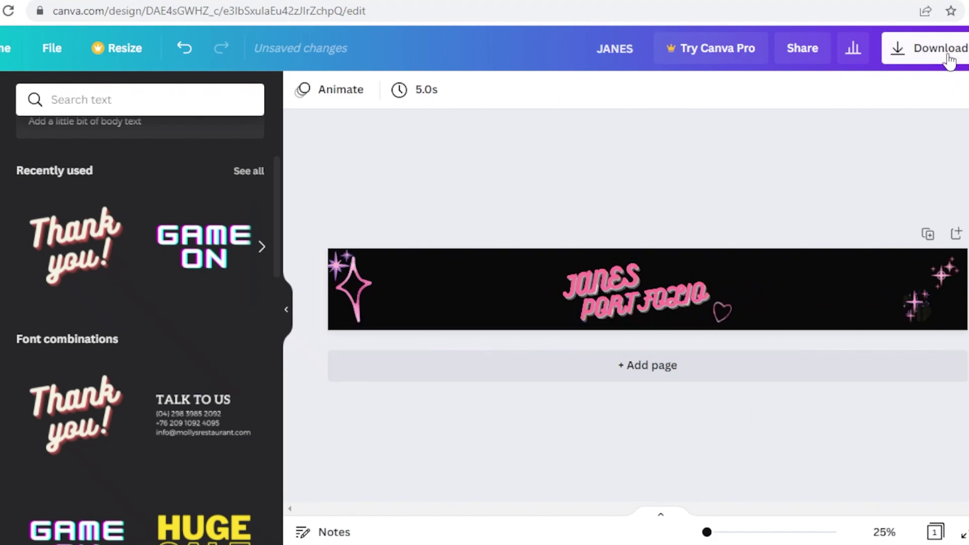
Download the finished banner design.
{"action": "left_click", "coordinate": [947, 50]}
{"action": "left_click", "coordinate": [919, 164]}
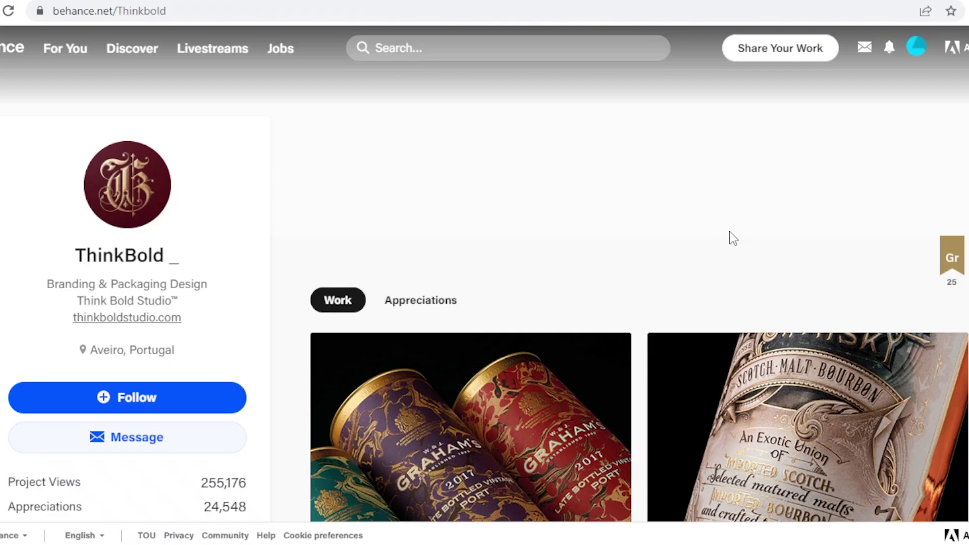
Look through the projects and links on ThinkBold's Behance profile.
{"action": "scroll", "coordinate": [733, 238], "scroll_direction": "down", "scroll_amount": 7}
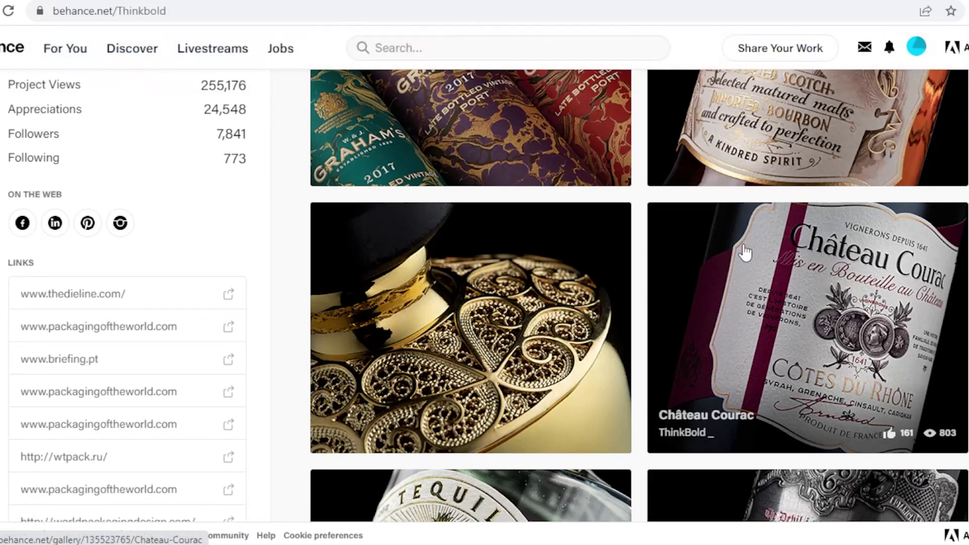
{"action": "scroll", "coordinate": [766, 272], "scroll_direction": "down", "scroll_amount": 3}
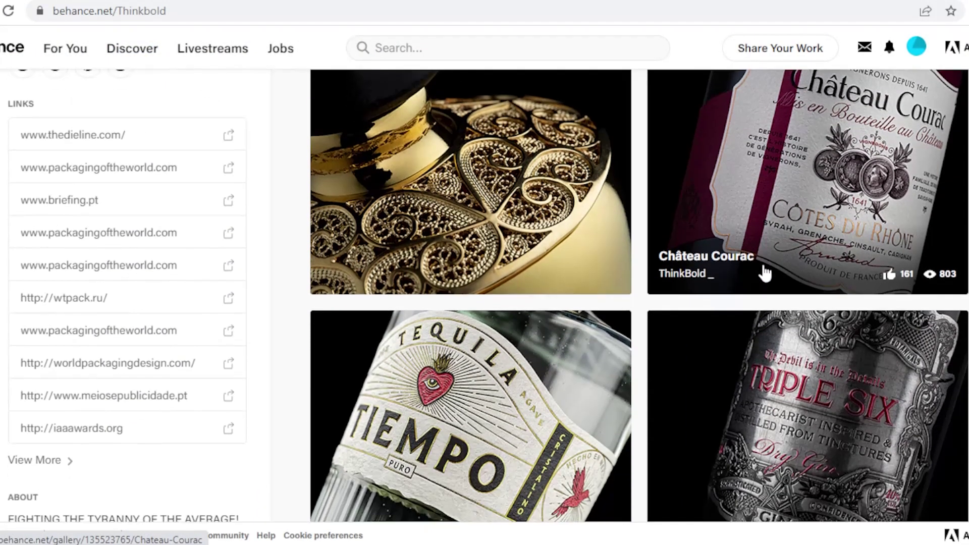